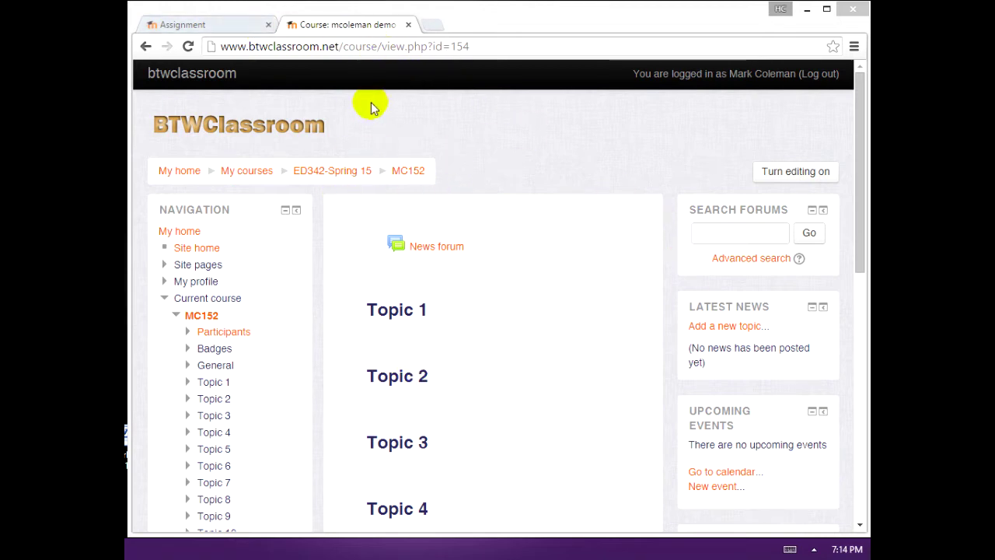
Step: Read the eLearning Portfolio instruction about the class description, then return to MC152
click(221, 22)
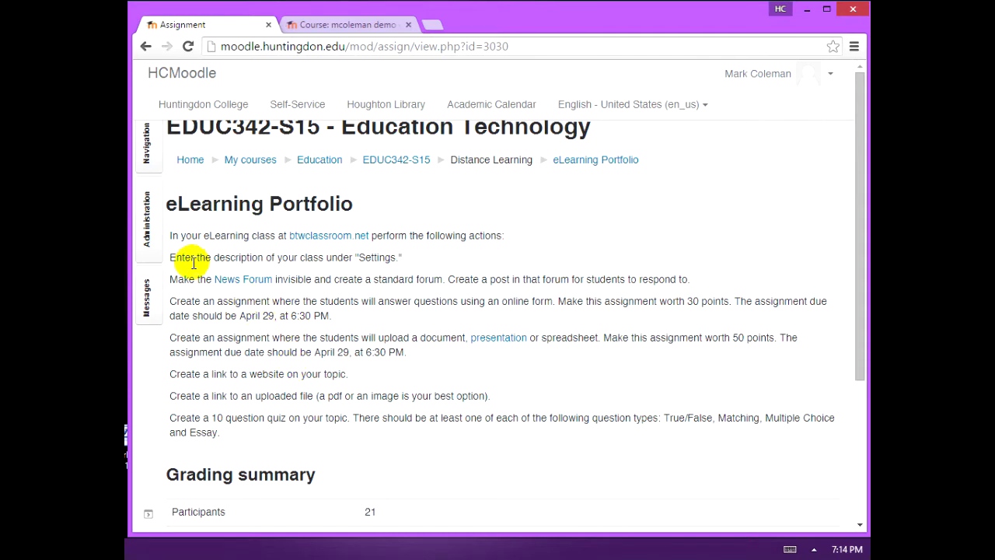
drag(171, 256, 413, 261)
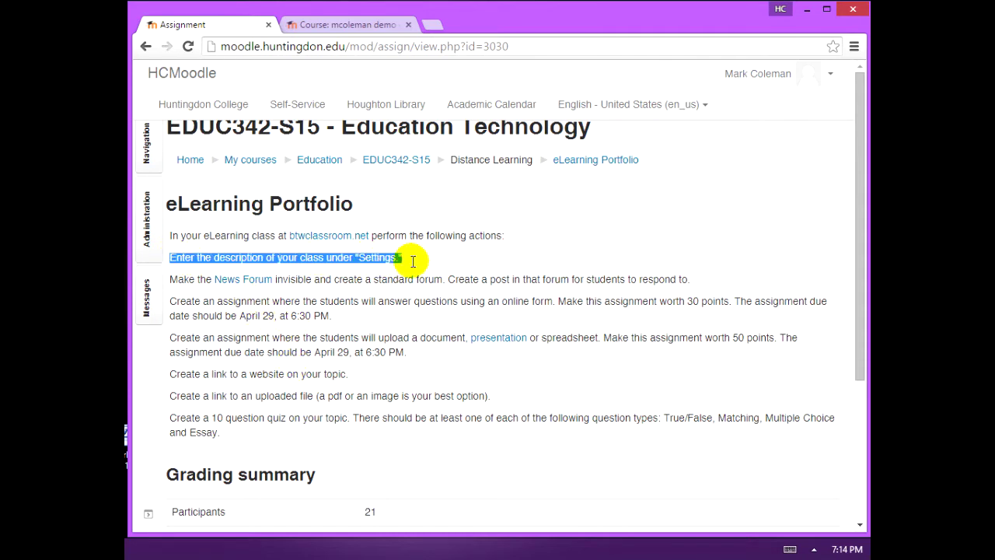
click(345, 27)
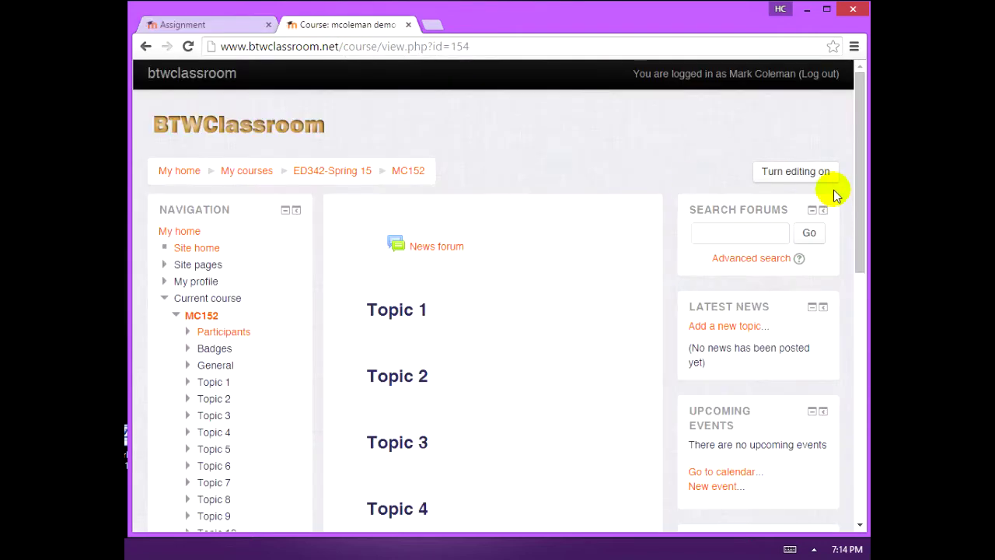
drag(860, 189, 856, 350)
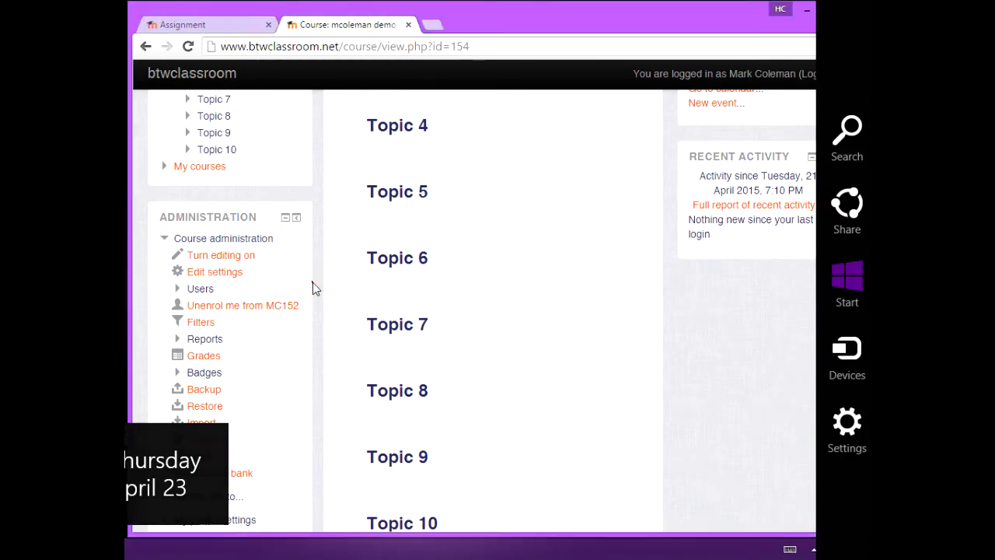
Step: Write a course summary describing the teacher's 12th grade European History class and save
click(233, 273)
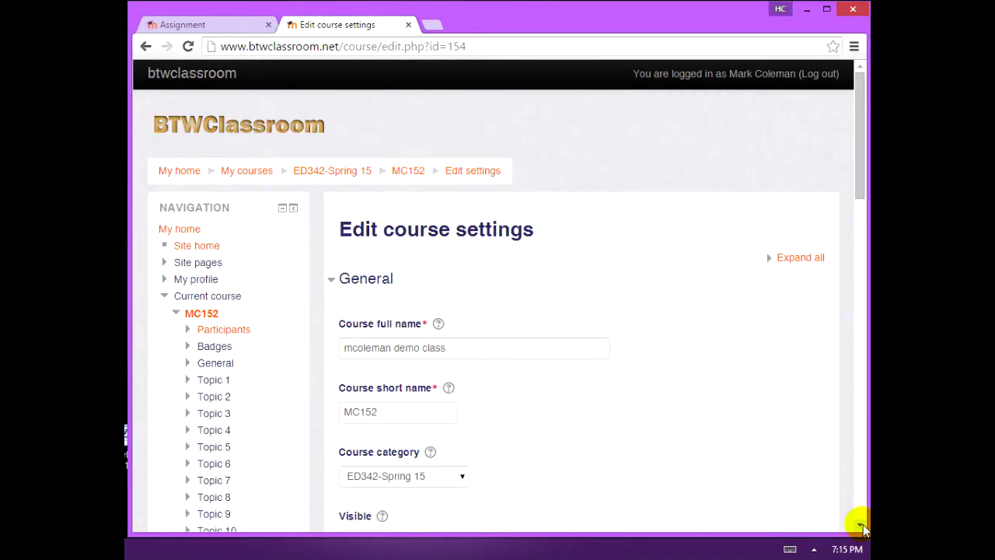
drag(857, 179, 852, 318)
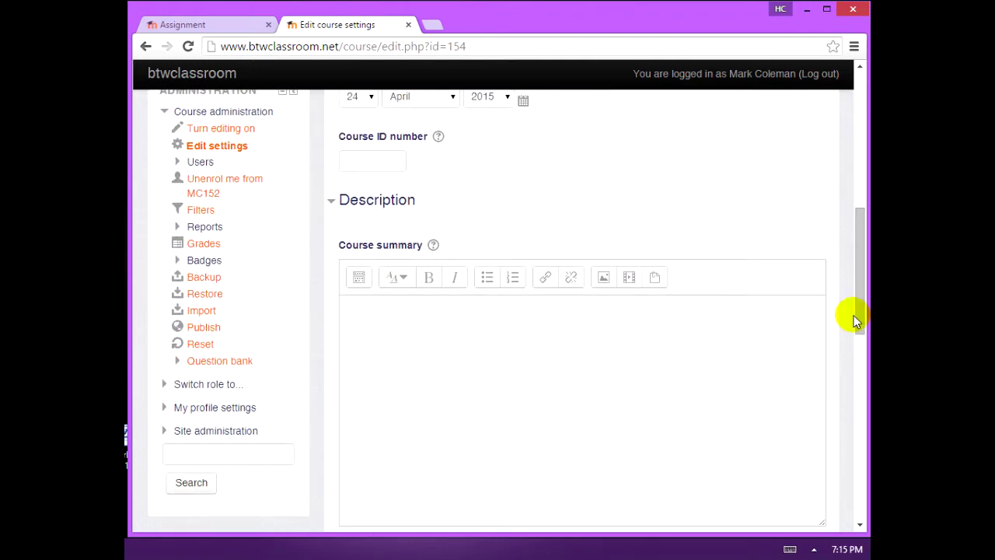
click(667, 349)
text(Mr. Coleman's 12th grade European History Class.)
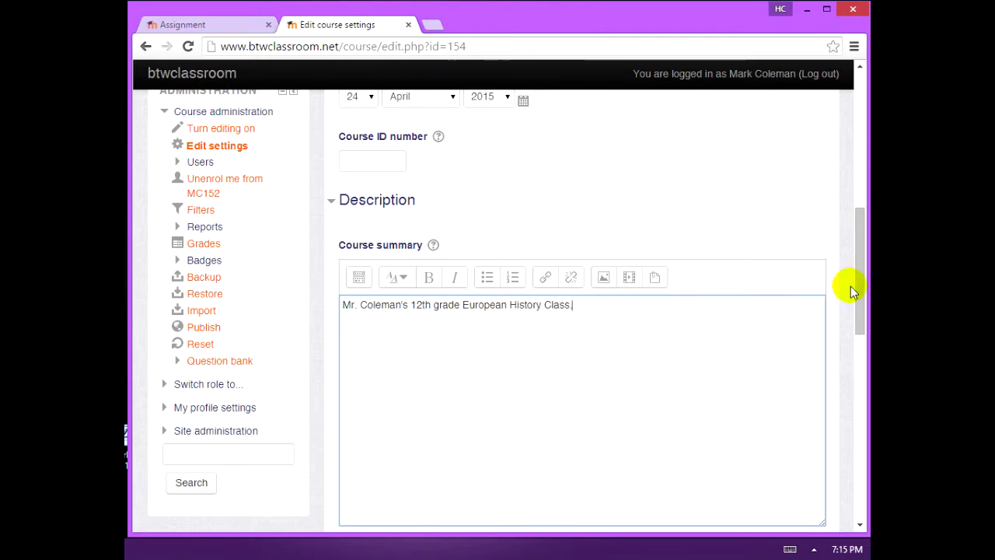
drag(858, 293, 859, 449)
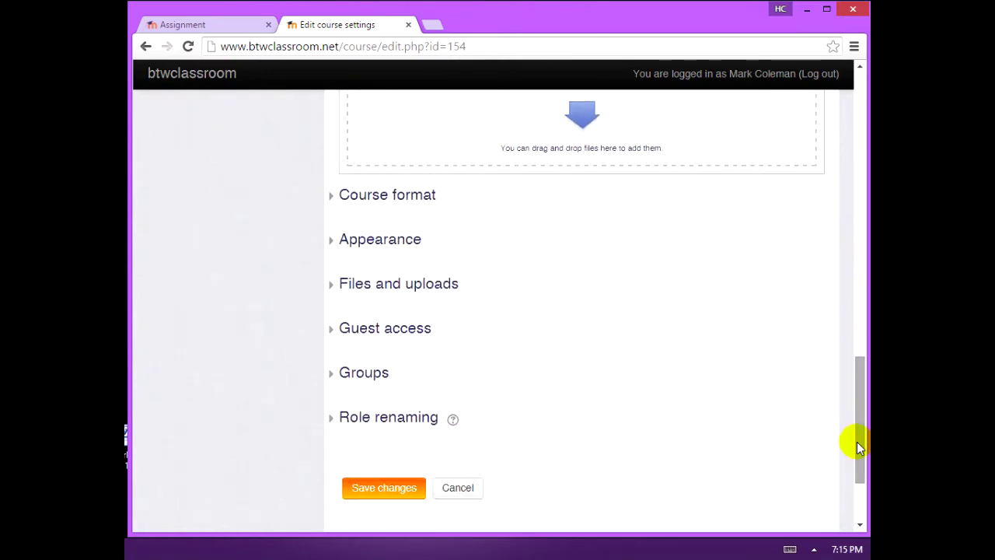
click(376, 488)
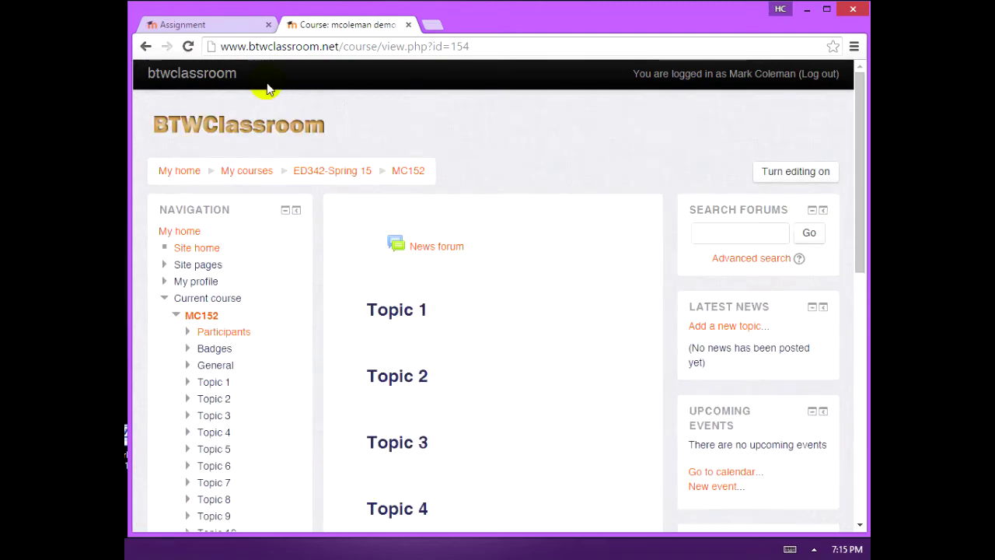
Step: Recheck the instructions, turn editing on for MC152, and hide the News forum
click(233, 25)
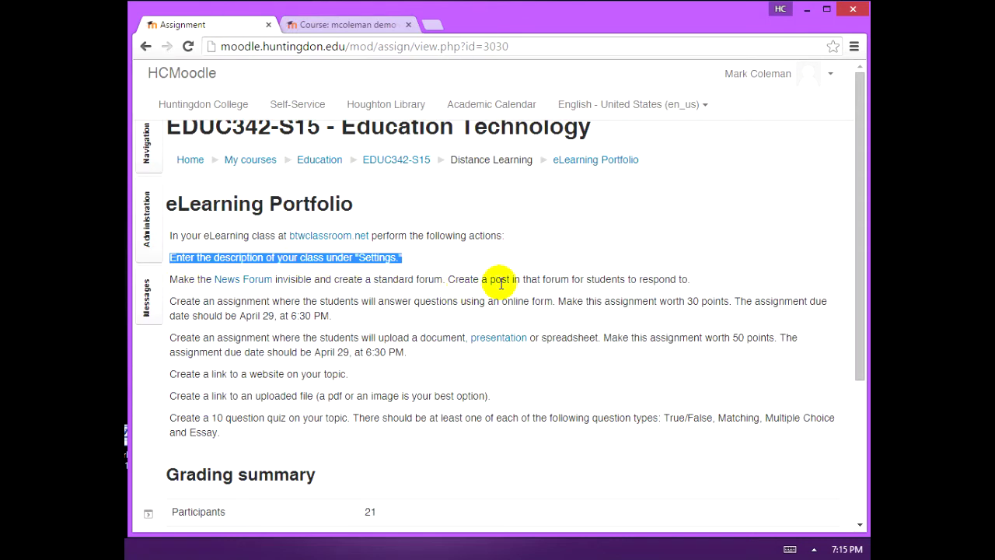
click(351, 31)
click(812, 169)
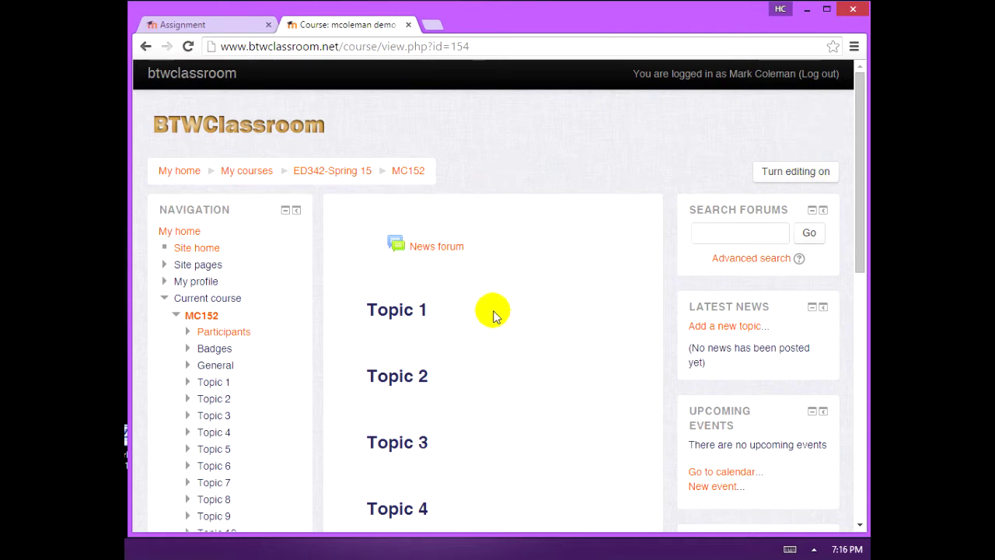
click(772, 174)
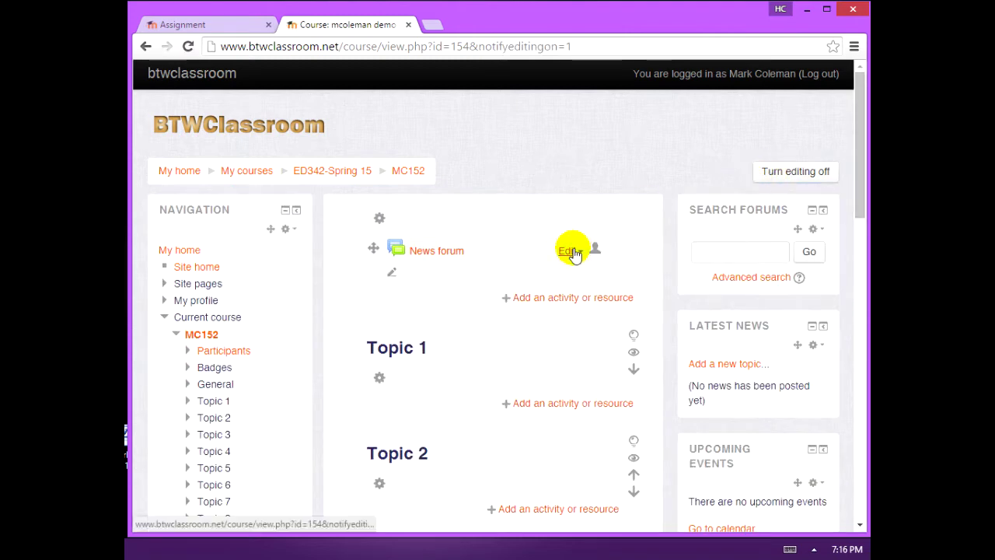
click(573, 252)
click(554, 318)
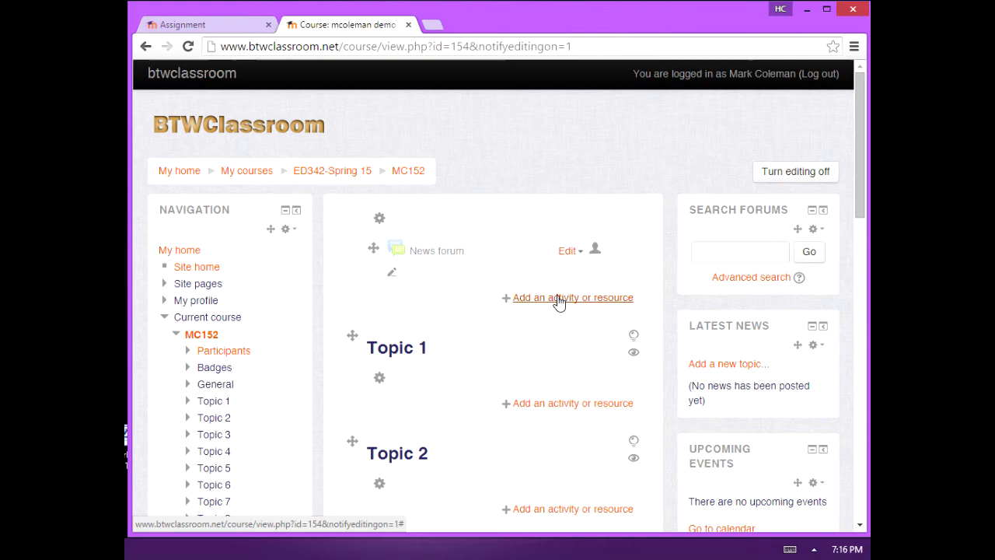
Step: Add a new Forum activity to the course's General section
click(558, 300)
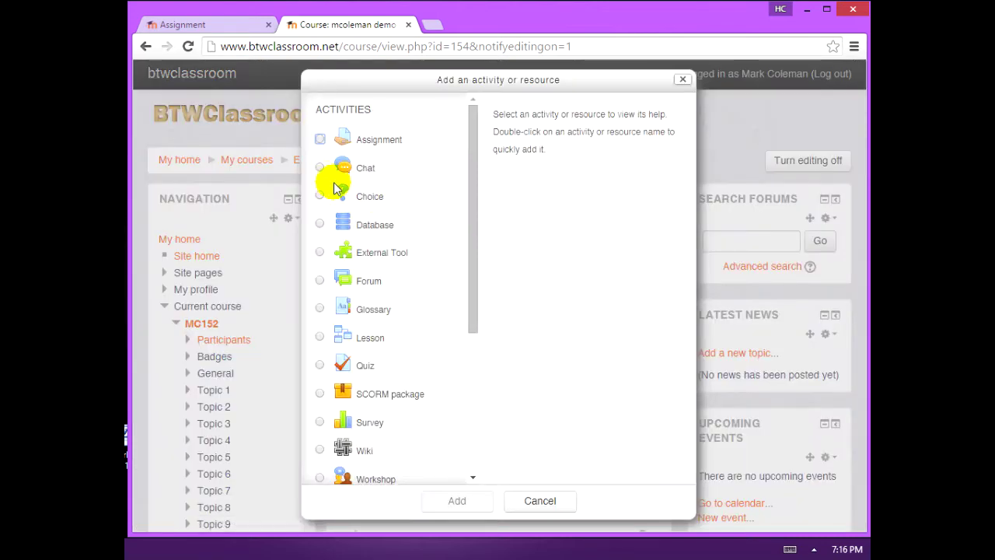
click(535, 502)
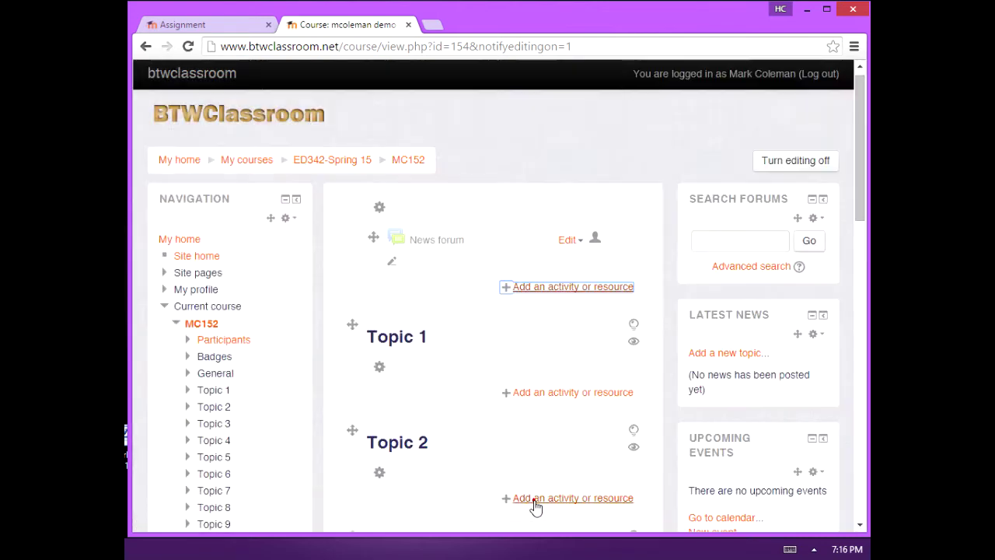
click(566, 296)
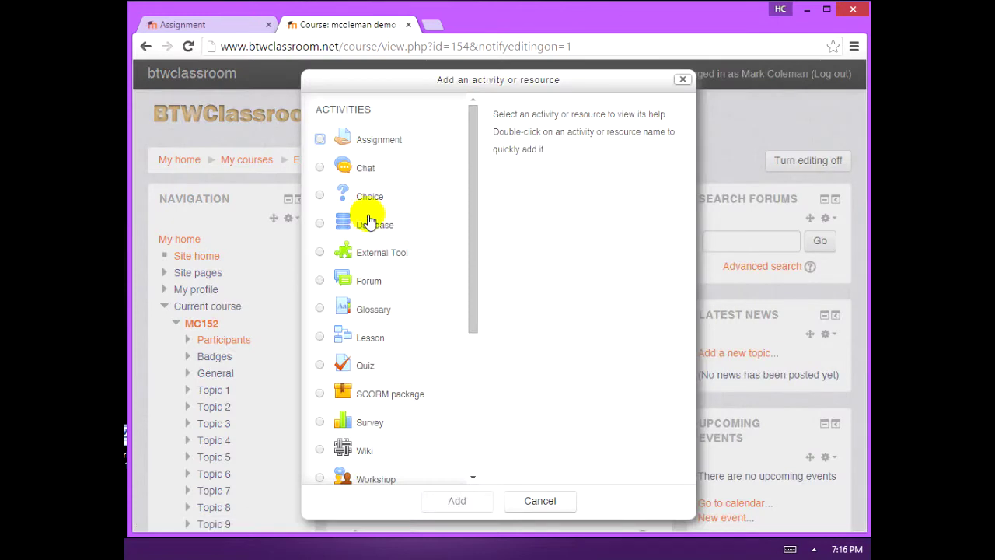
click(362, 285)
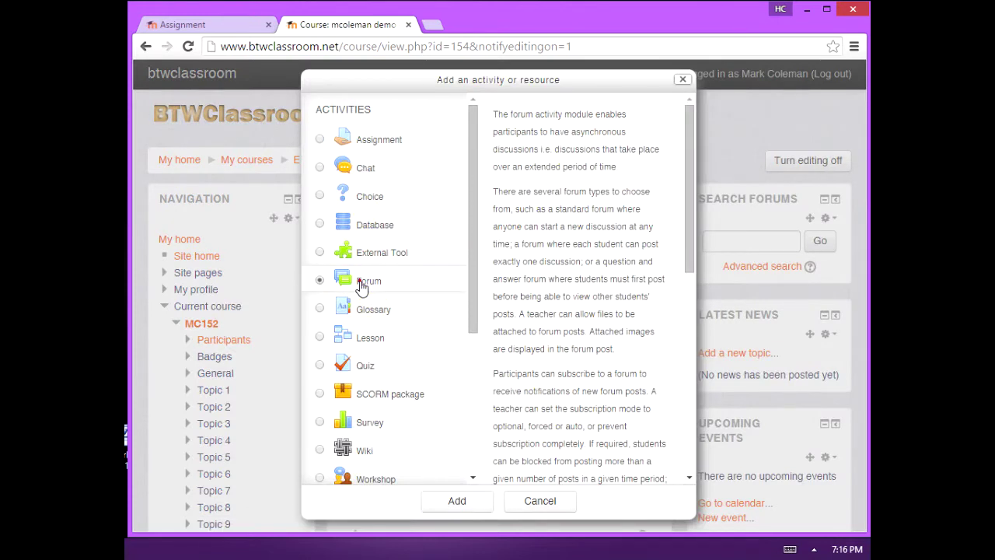
click(449, 503)
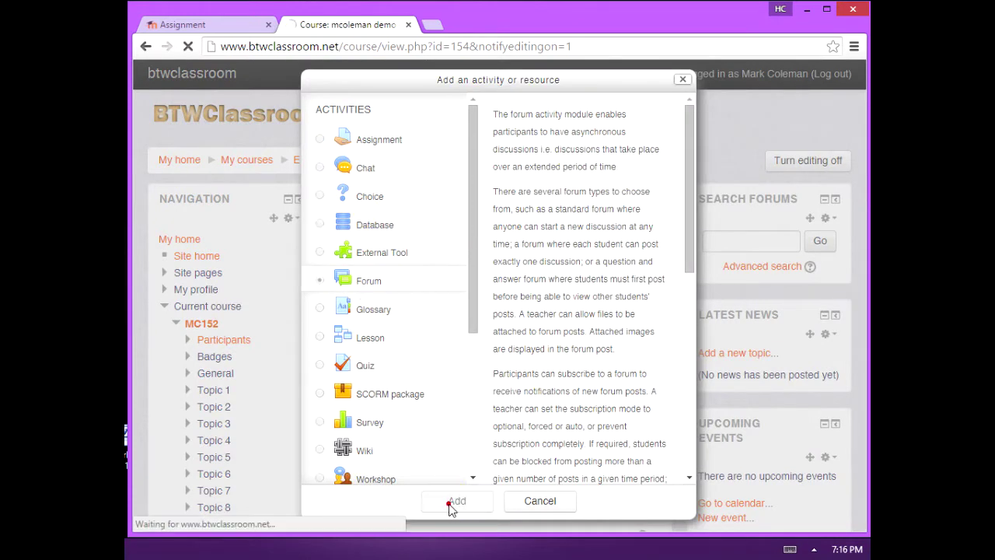
Step: Name the forum 'Class Discussion Forum', describe it as 'General Classroom Discussion', and save and display
click(411, 346)
text(Class Discussion Forum)
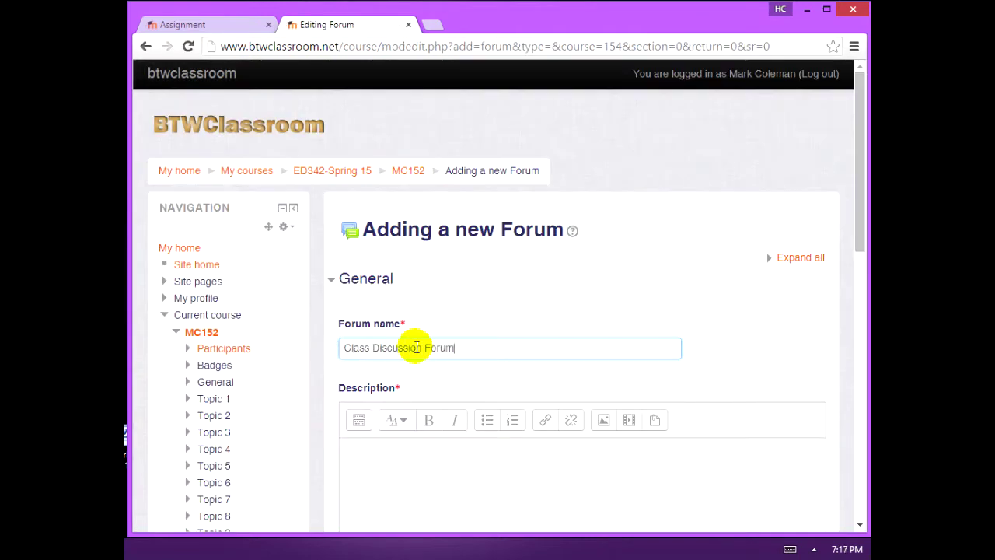
click(489, 466)
text(General Classroom Discussion)
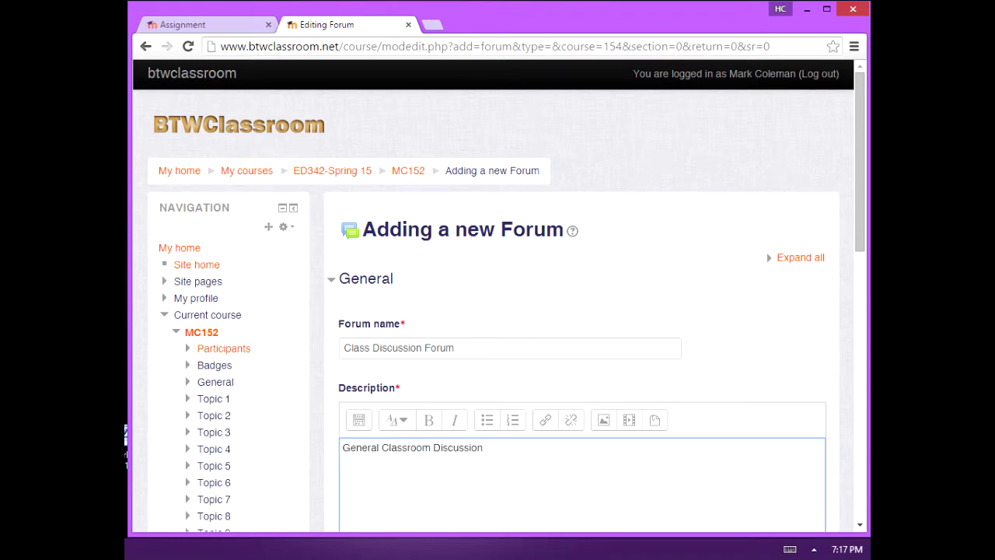
scroll(716, 358, down, 3)
scroll(716, 357, down, 1)
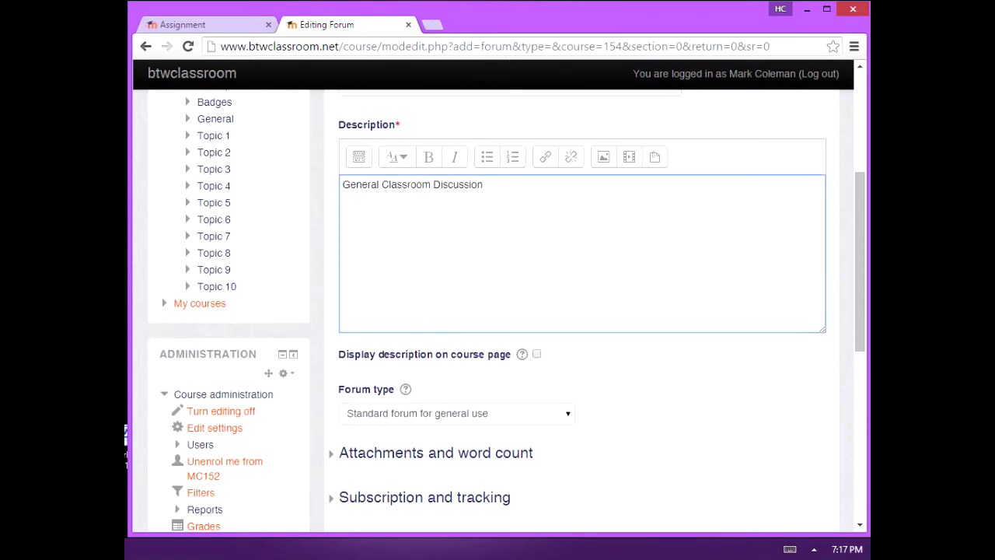
scroll(764, 459, down, 3)
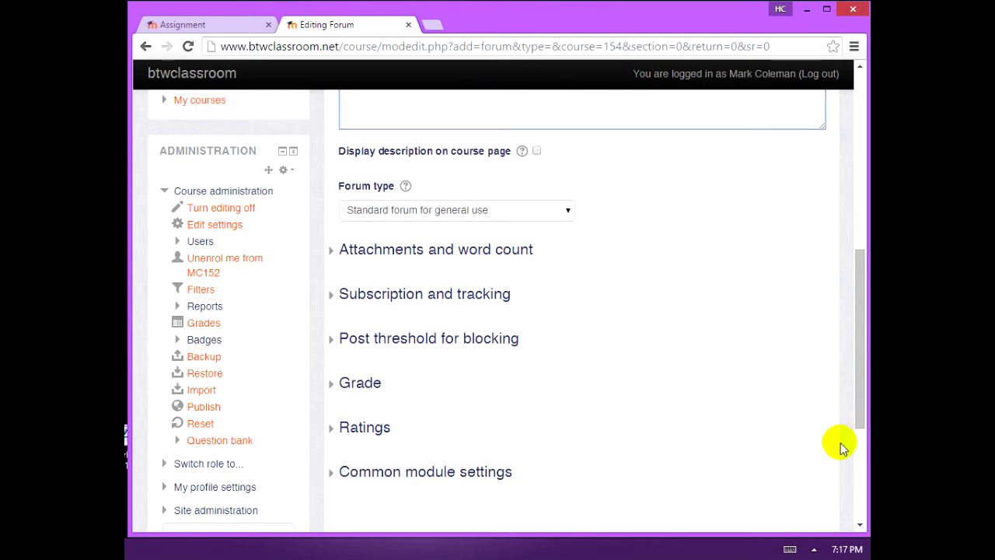
click(859, 474)
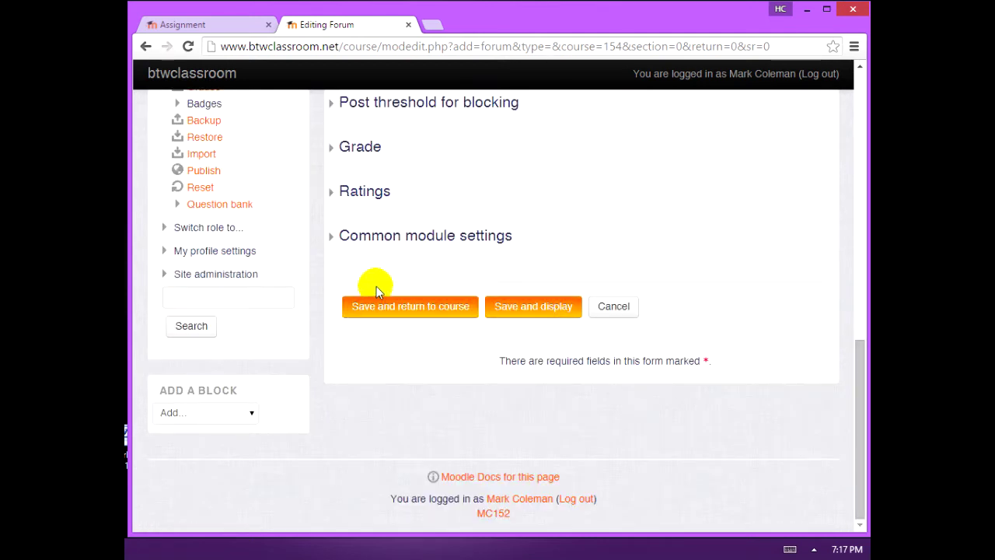
click(528, 308)
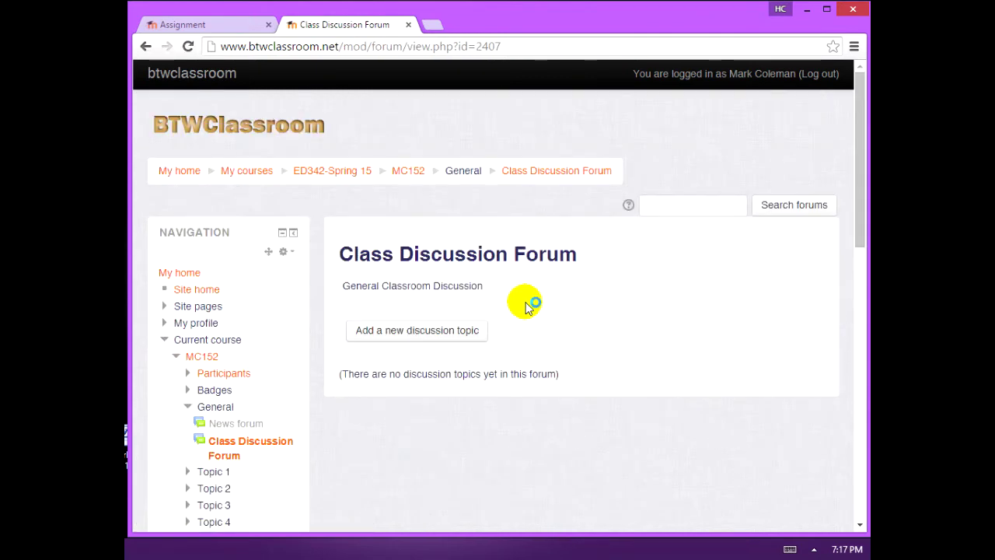
Step: Post a 'Trianon' discussion asking whether Hungarians overreact to the Treaty of Trianon, then return to MC152
click(462, 331)
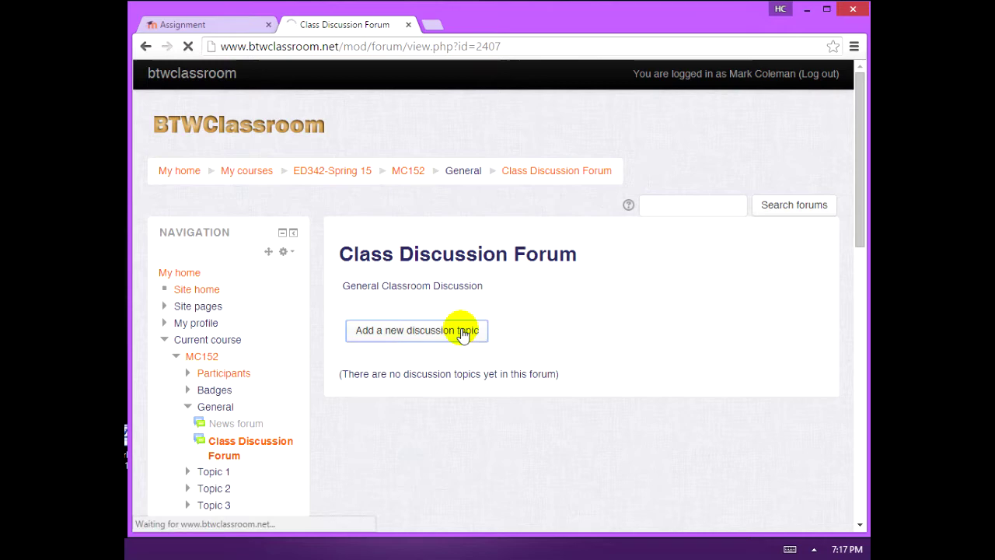
click(478, 367)
text(Trianon)
key(Tab)
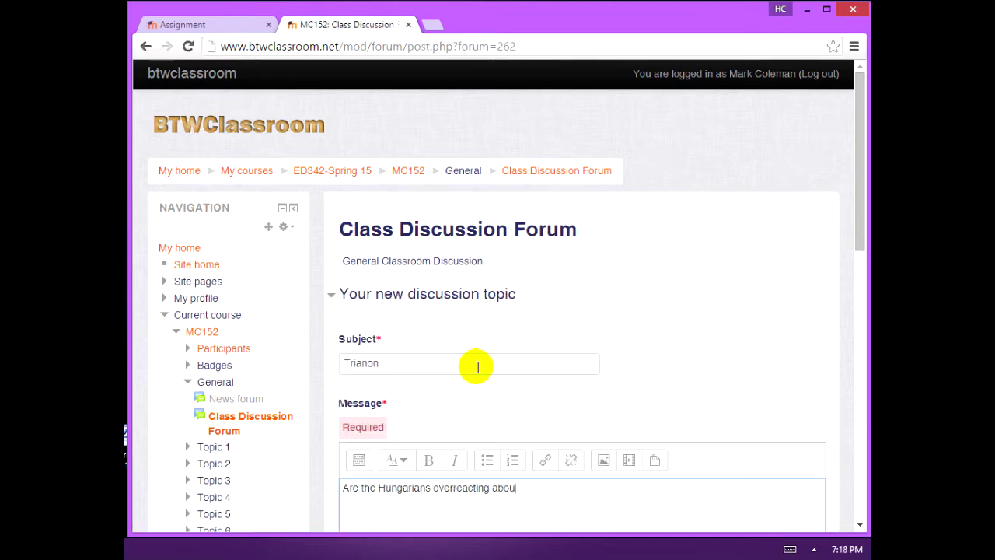
text(ianon from a century ago? Why or why not.)
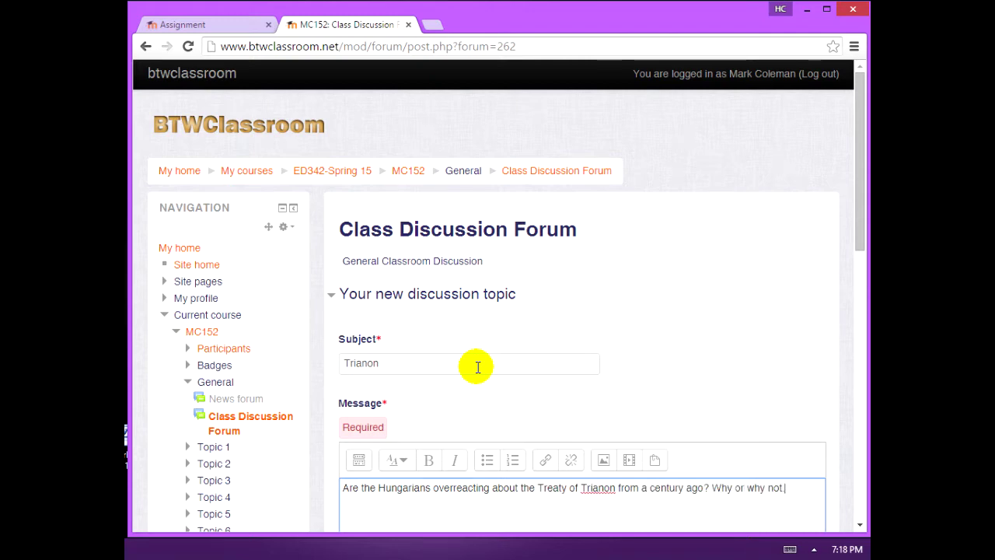
drag(860, 210, 855, 490)
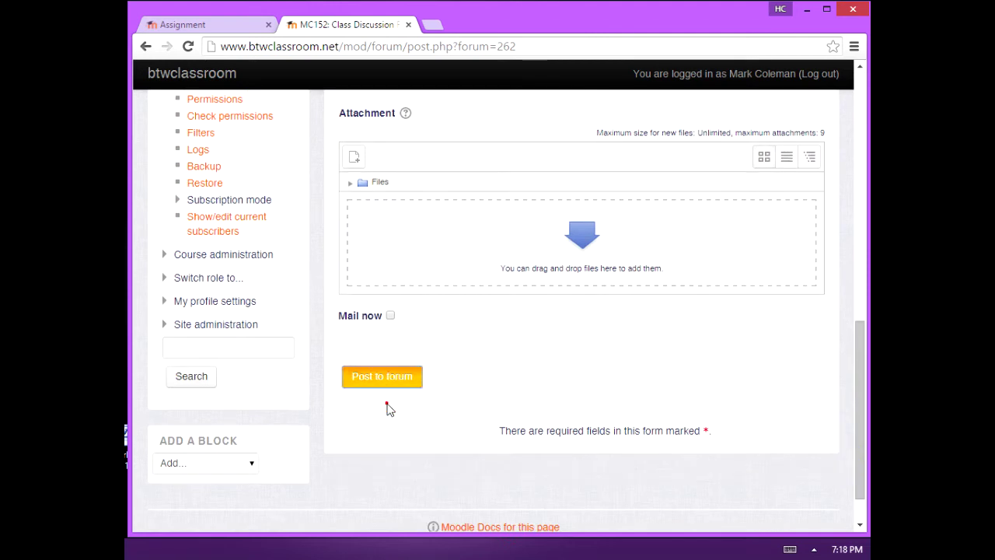
click(380, 378)
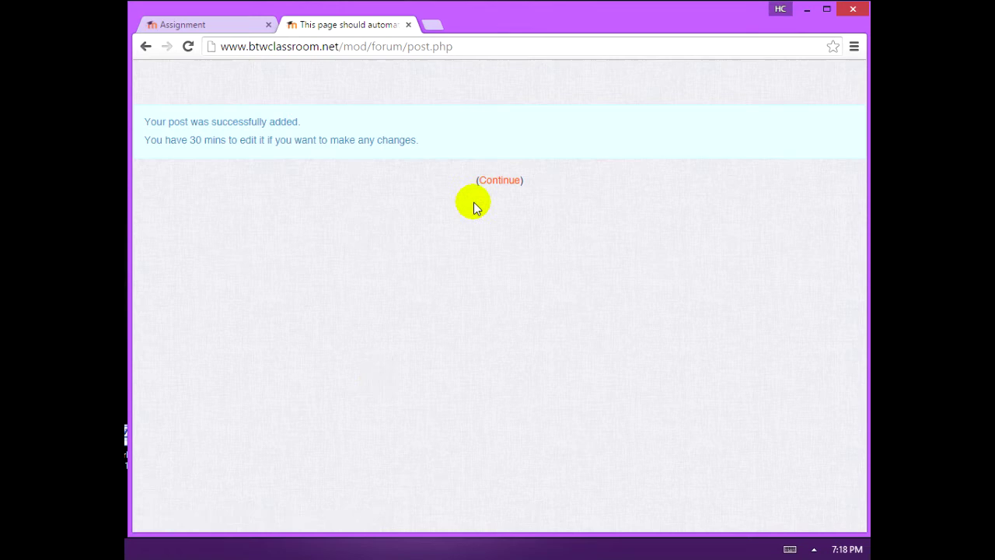
click(495, 180)
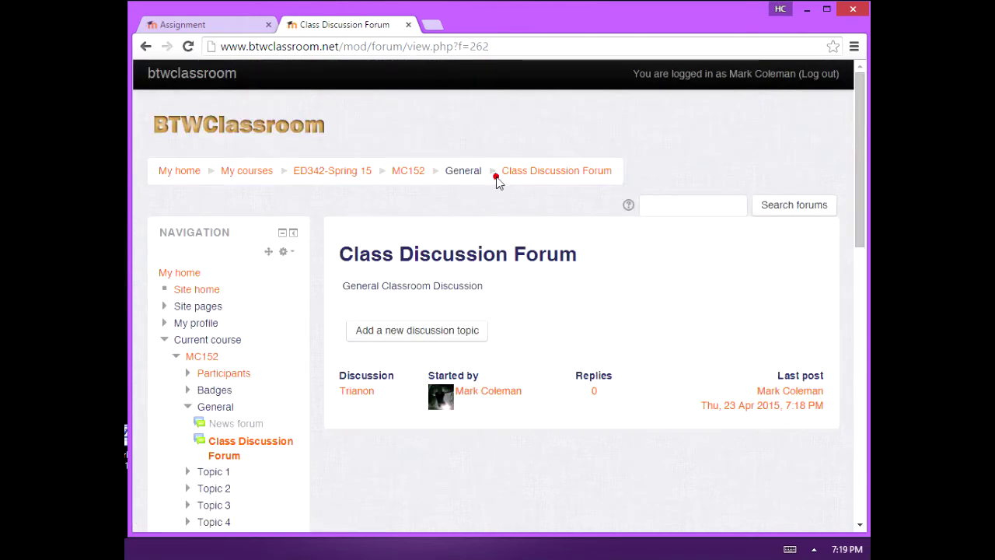
click(409, 171)
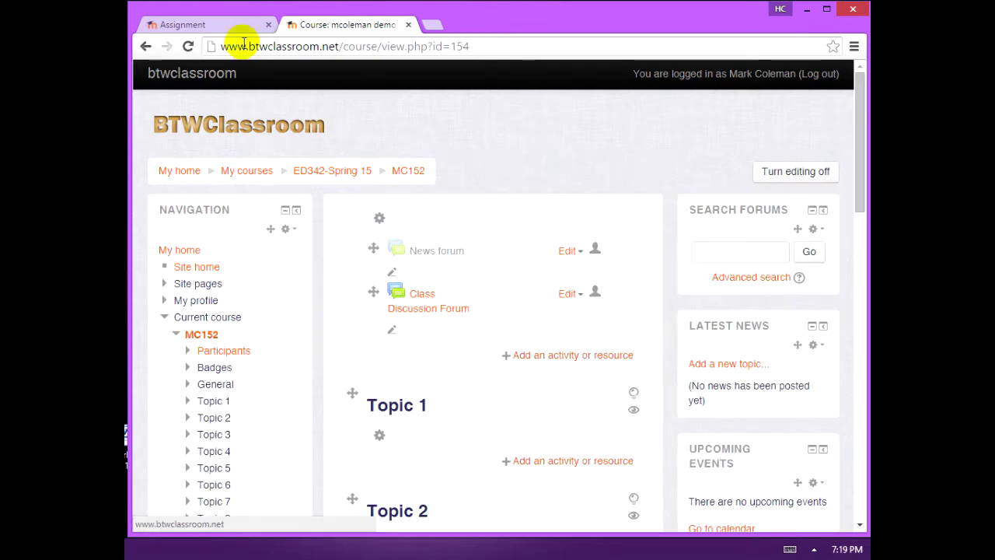
click(237, 27)
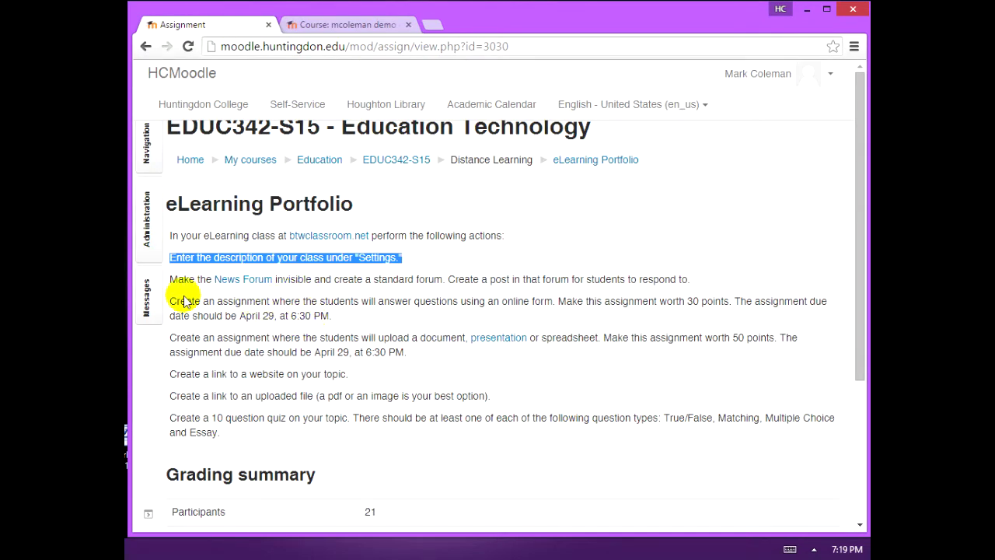
drag(172, 301, 353, 317)
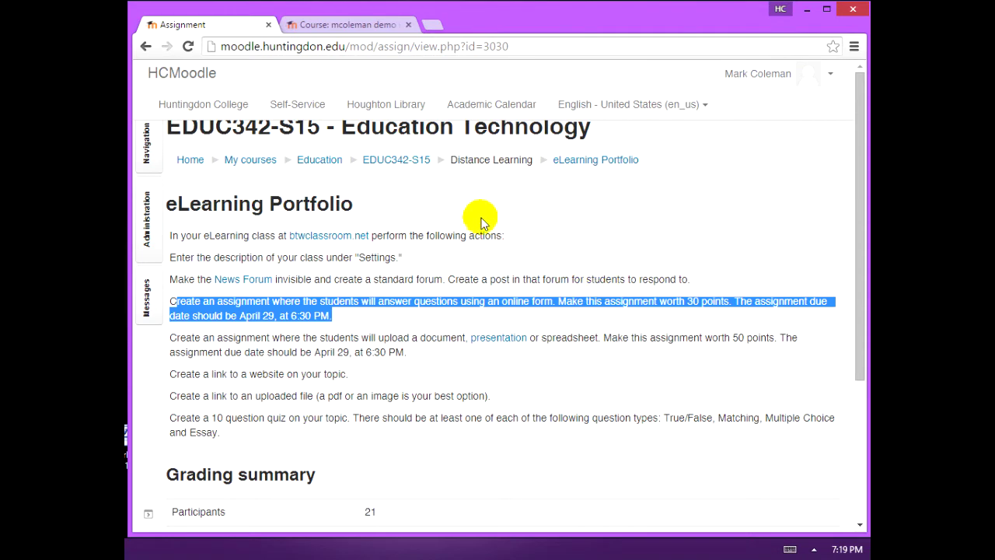
click(362, 25)
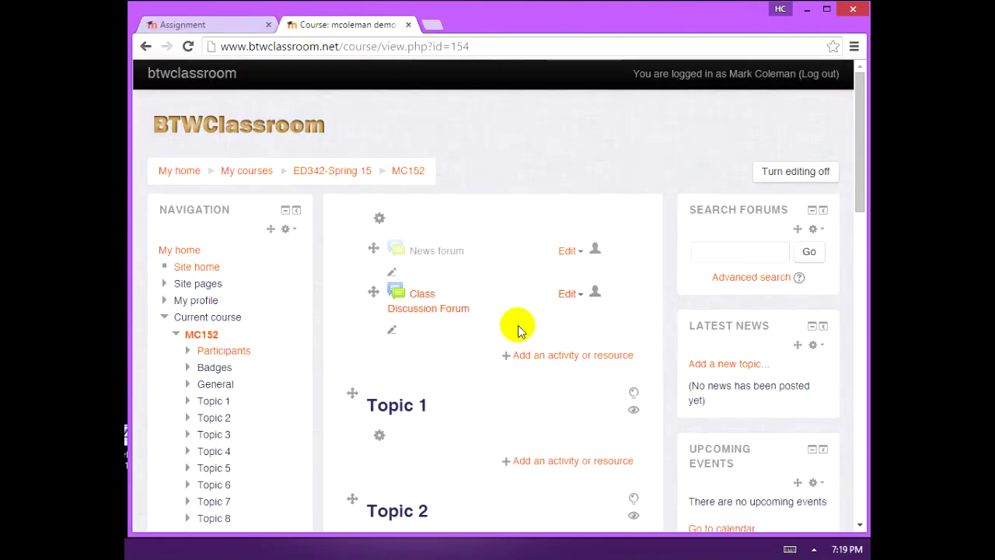
Step: Add a Topic 1 assignment named 'Locations Questions' asking about four locations
click(566, 464)
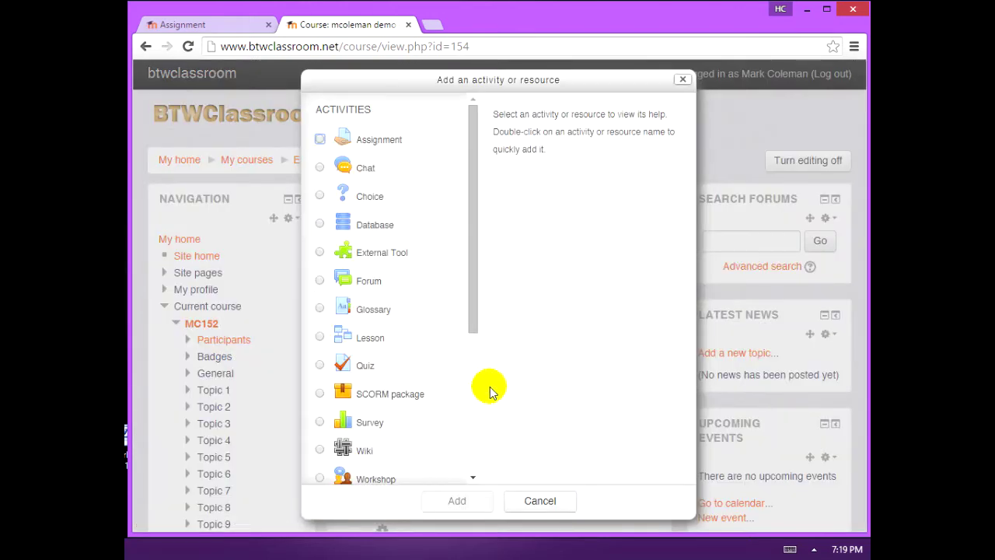
click(346, 139)
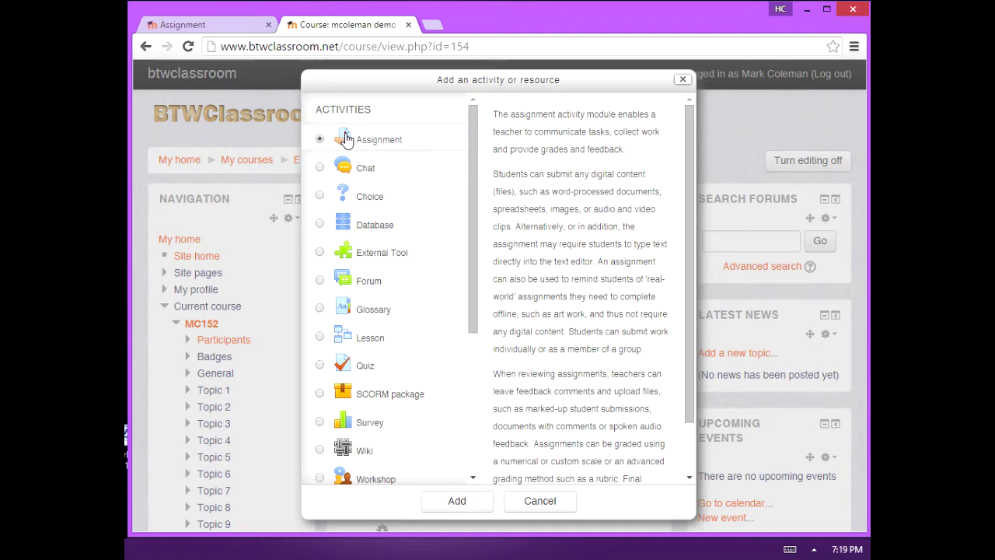
click(476, 500)
click(477, 502)
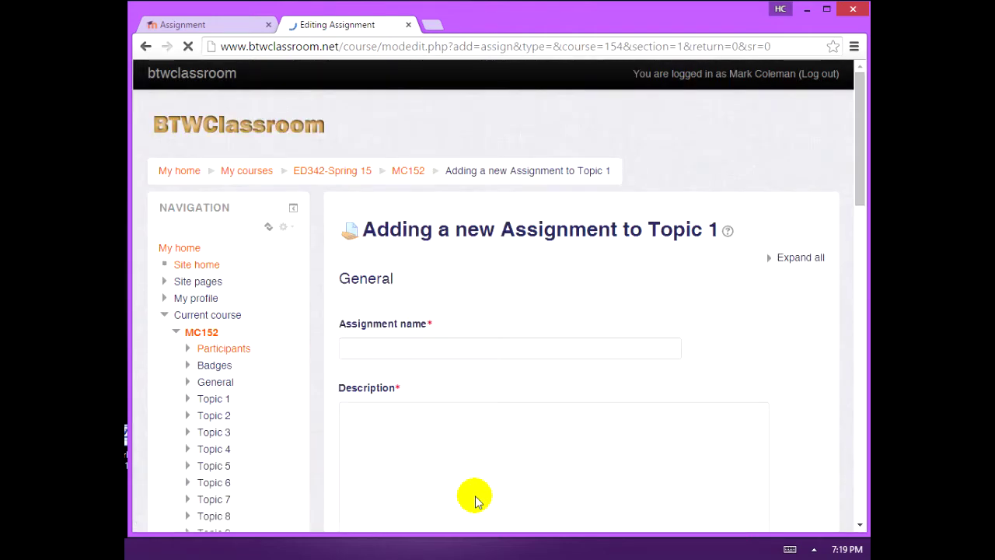
click(423, 347)
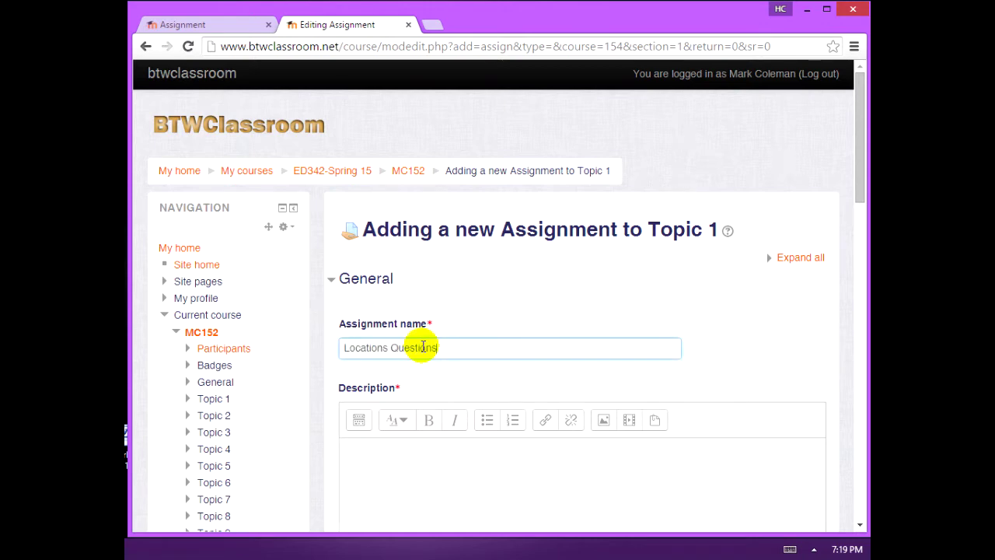
key(Tab)
scroll(423, 347, down, 2)
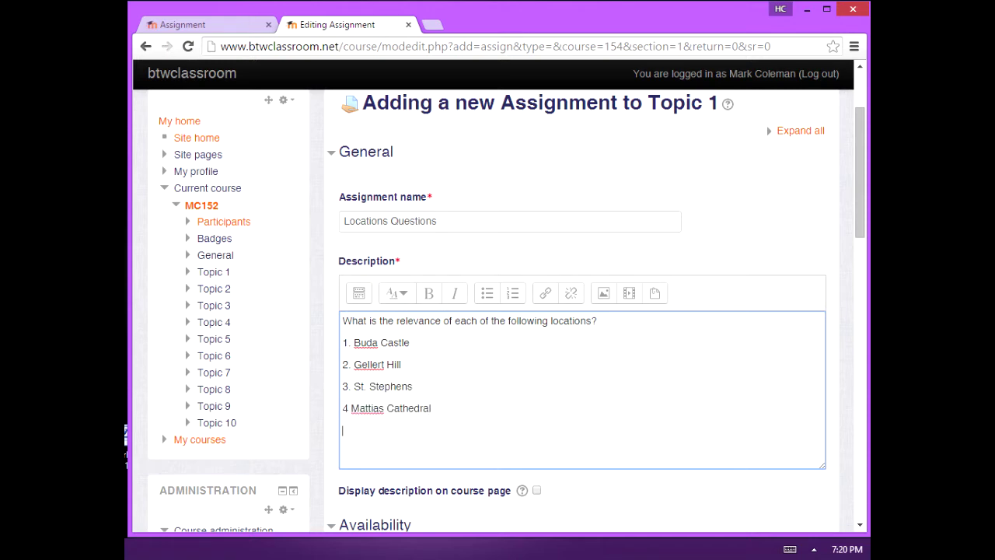
scroll(583, 350, down, 5)
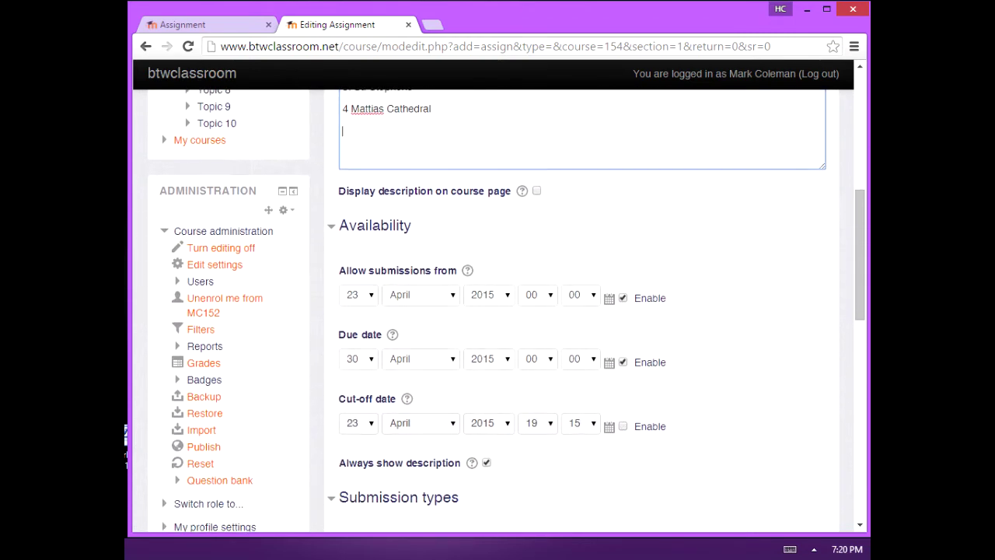
scroll(583, 311, down, 1)
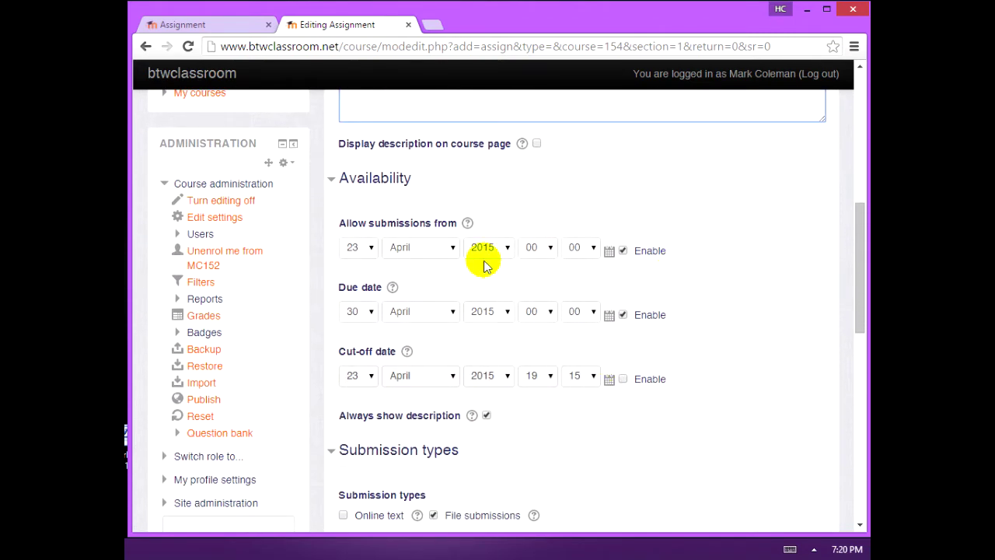
Step: Set the assignment's due date to 29 April 2015, 18:30
click(370, 314)
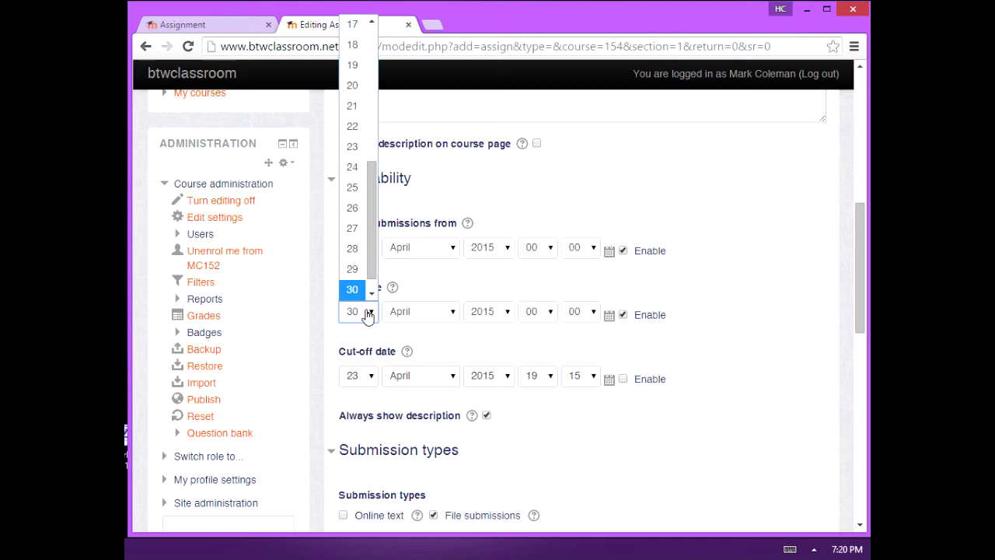
click(352, 268)
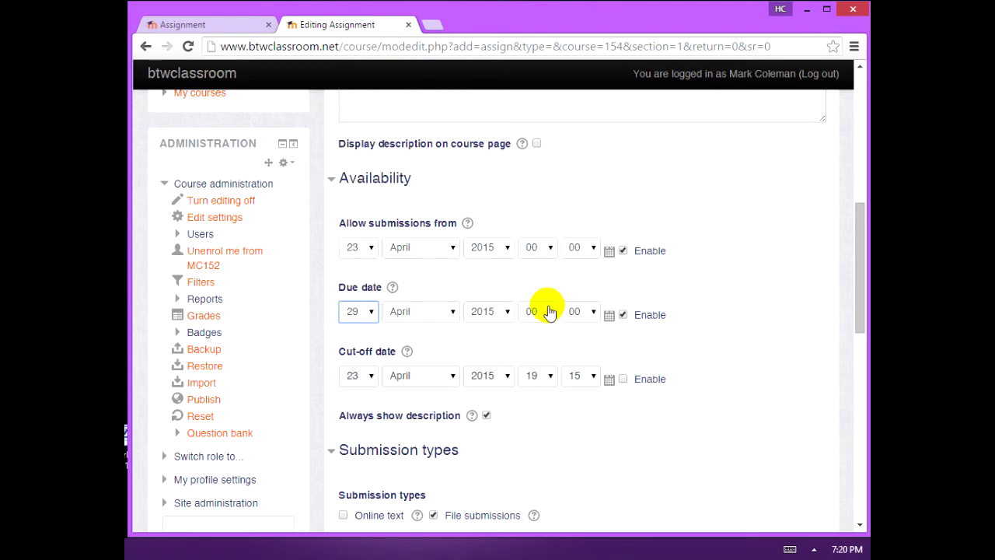
click(549, 311)
scroll(549, 289, down, 4)
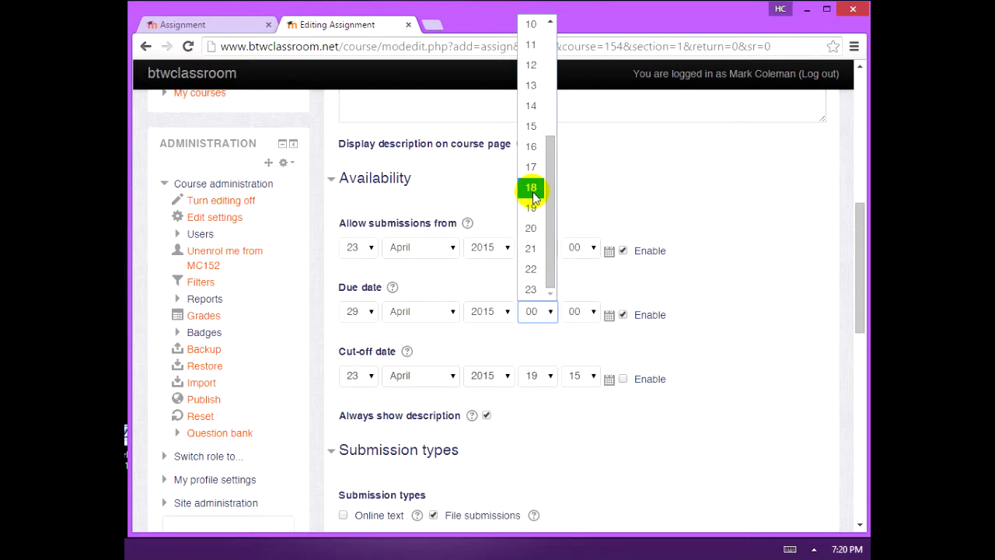
key(Escape)
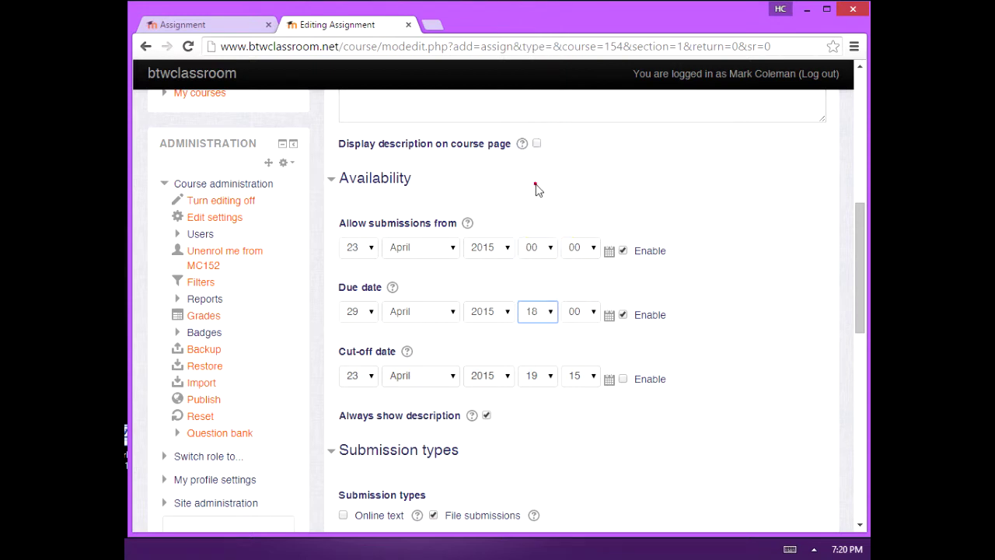
click(583, 302)
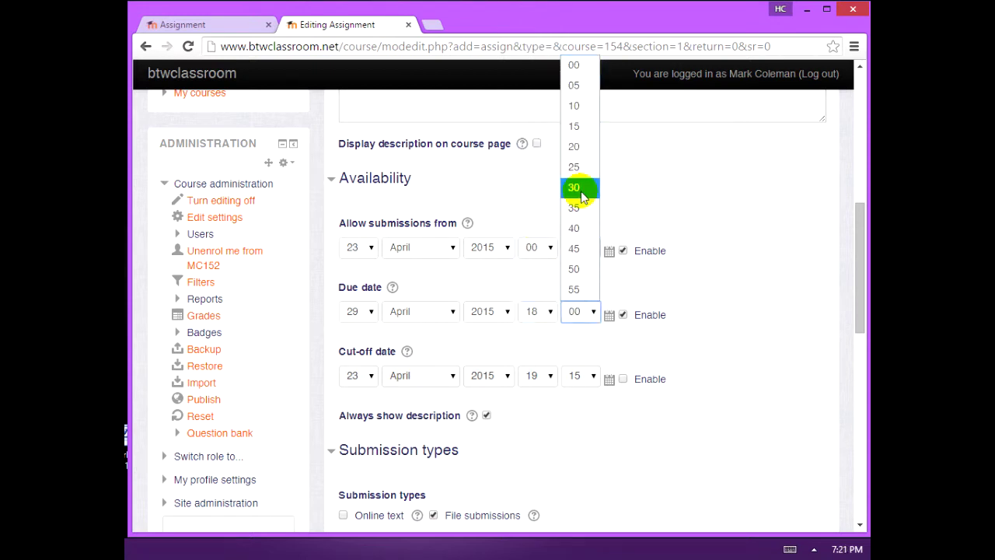
key(Escape)
click(862, 314)
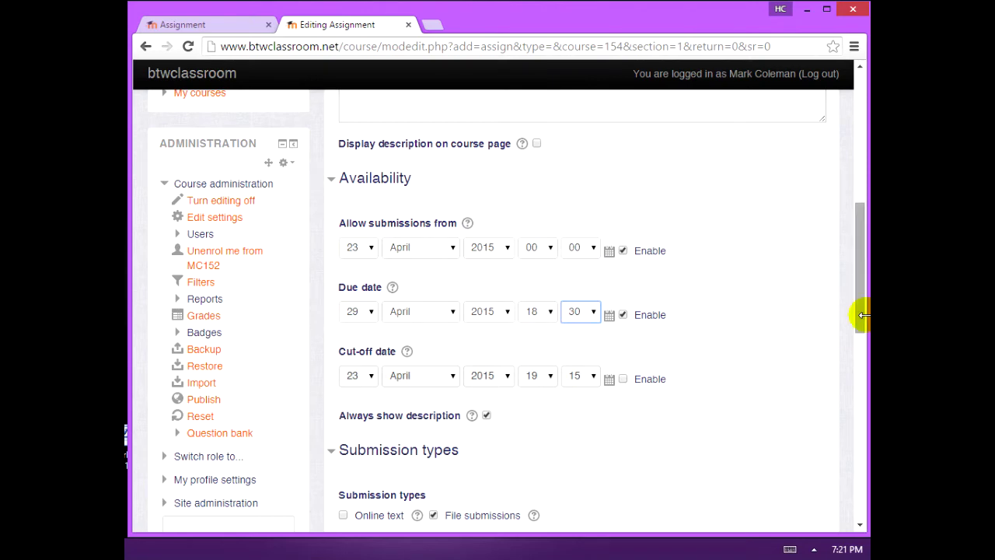
drag(858, 316, 858, 372)
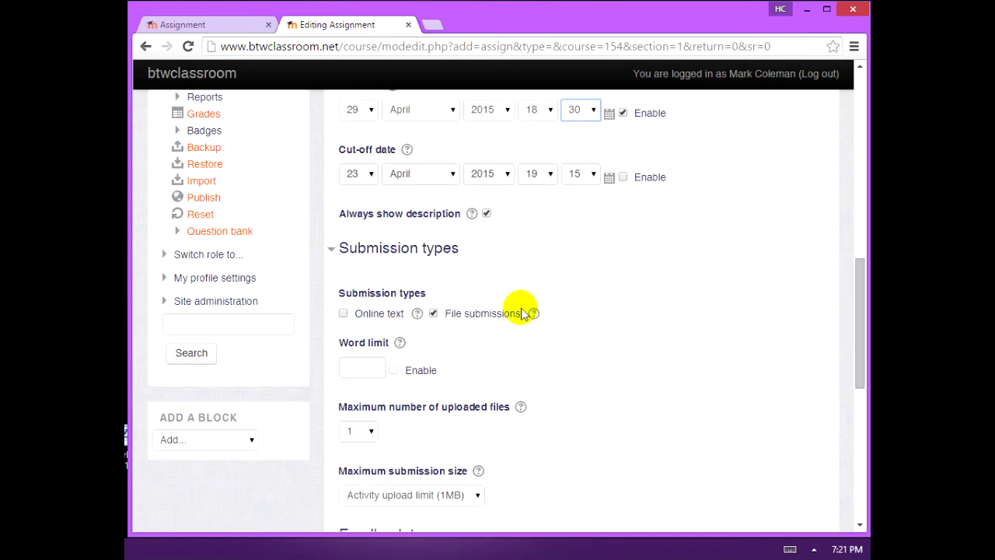
Step: Allow online text only, set maximum points to 30, and save and display the assignment
click(345, 315)
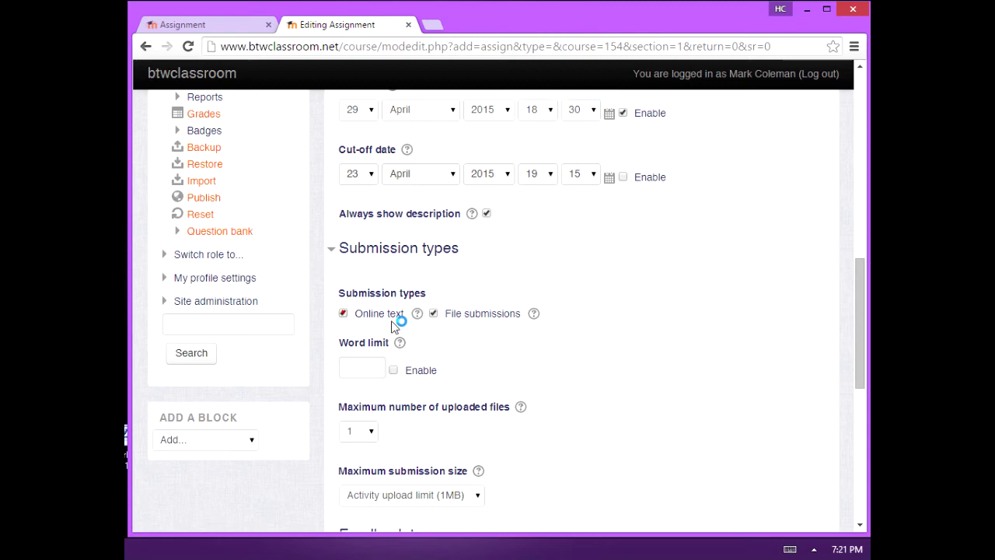
click(435, 313)
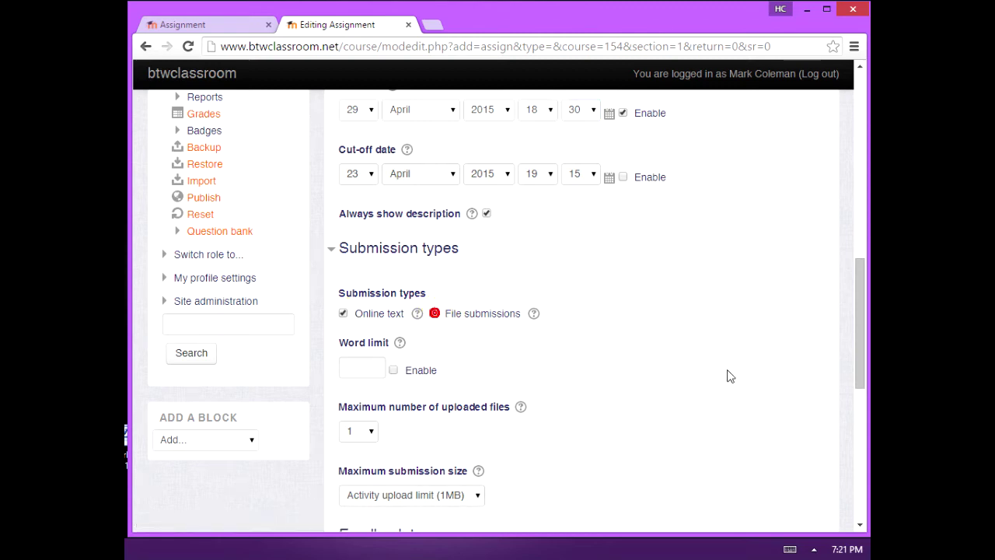
drag(856, 349, 863, 471)
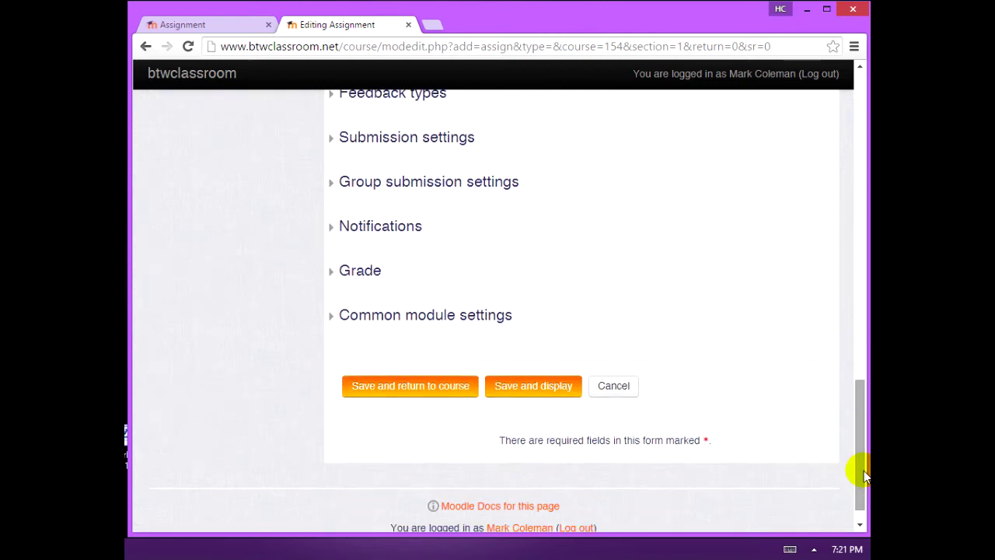
click(364, 273)
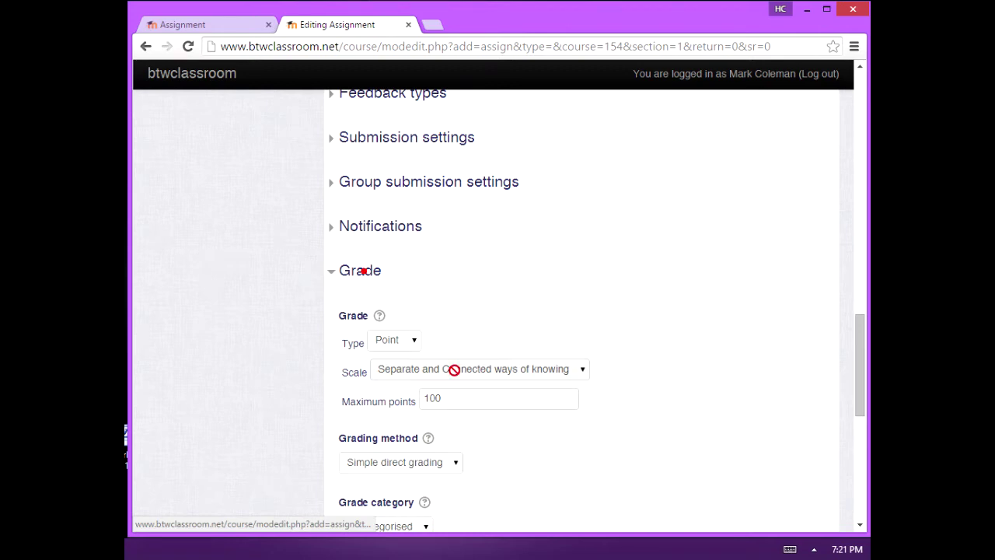
drag(454, 397, 344, 407)
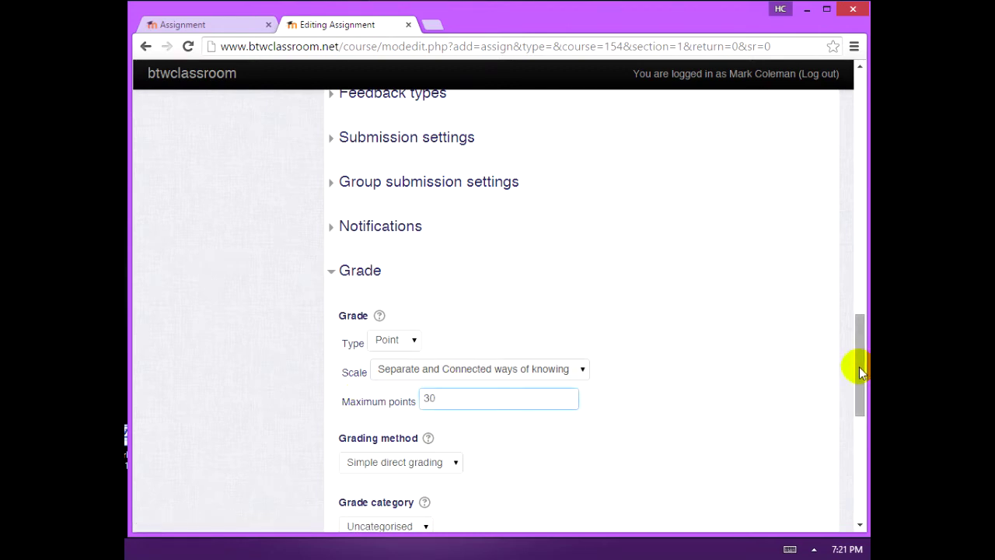
scroll(856, 454, down, 5)
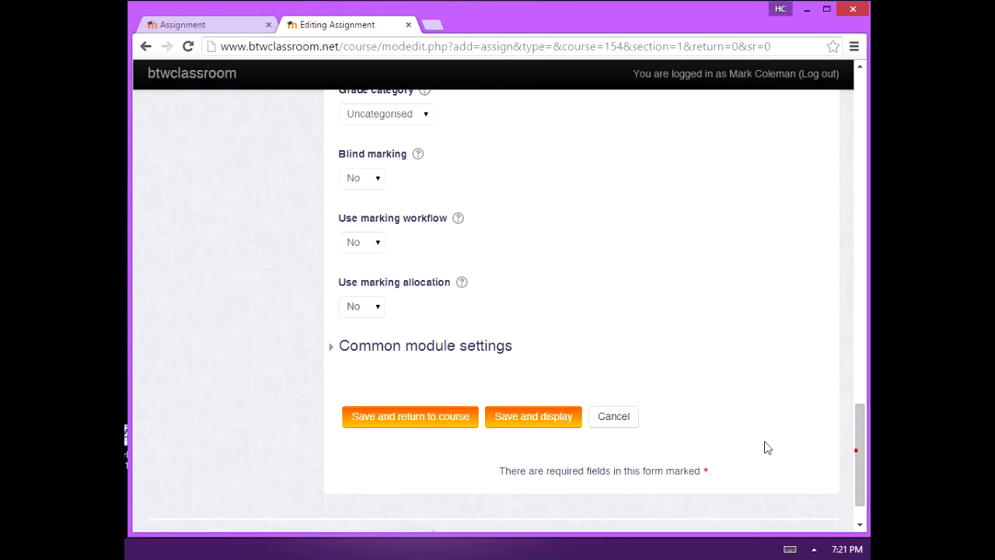
click(526, 421)
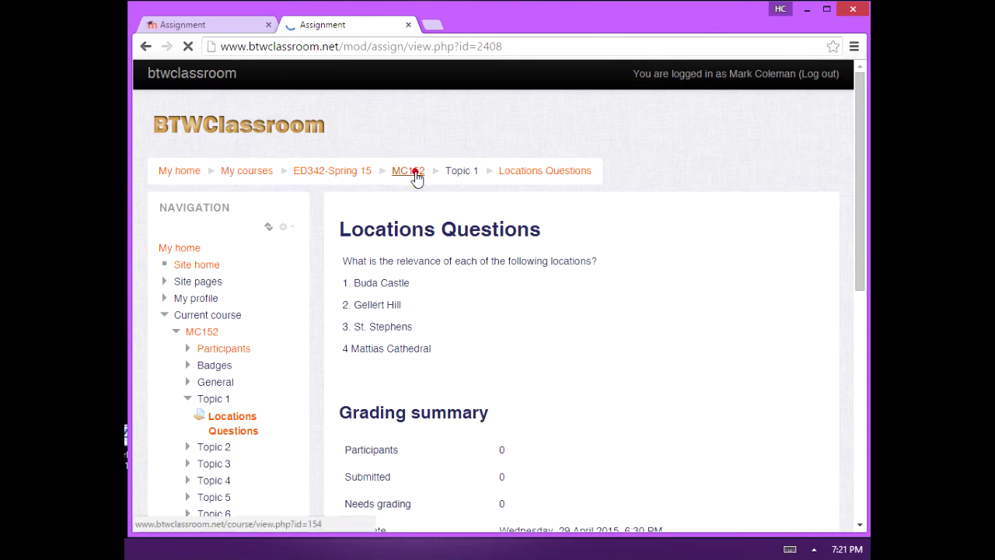
Step: Check the eLearning Portfolio instructions, then come back to the MC152 course page
click(200, 23)
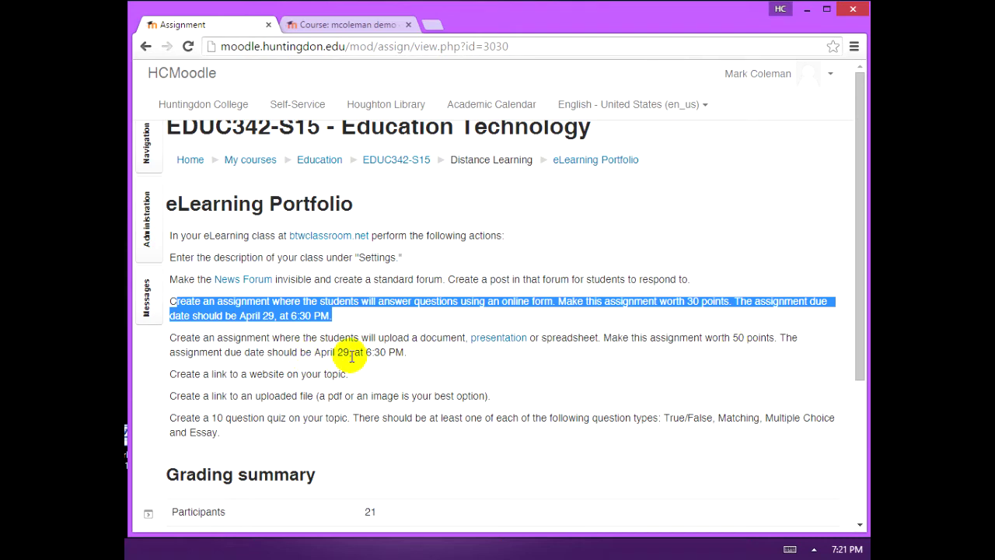
click(334, 26)
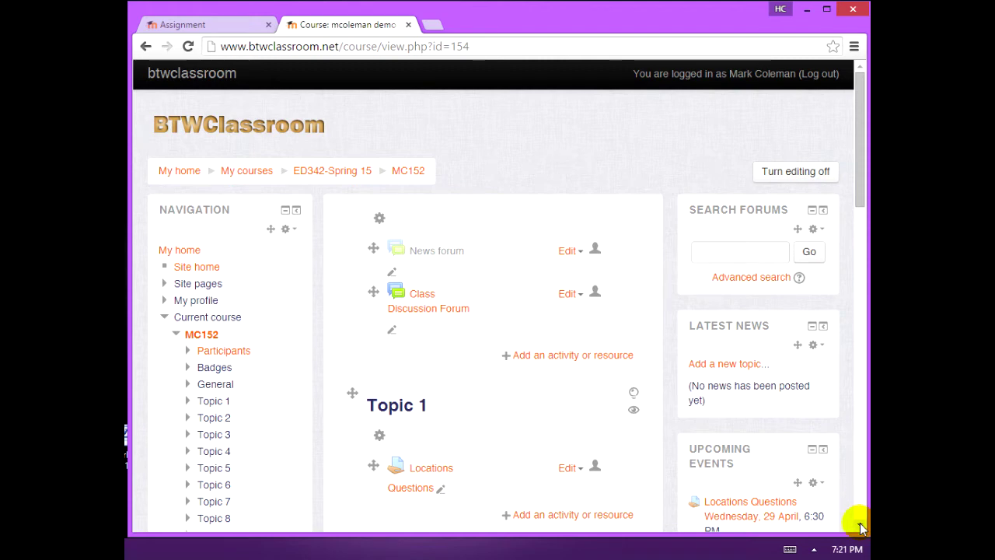
Step: Add another Assignment activity to Topic 1
scroll(859, 527, down, 3)
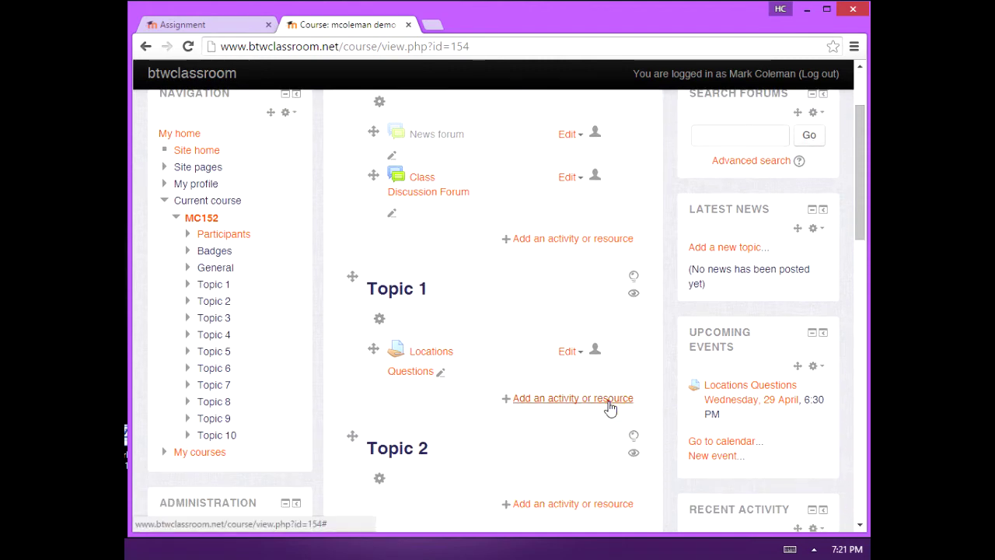
click(609, 405)
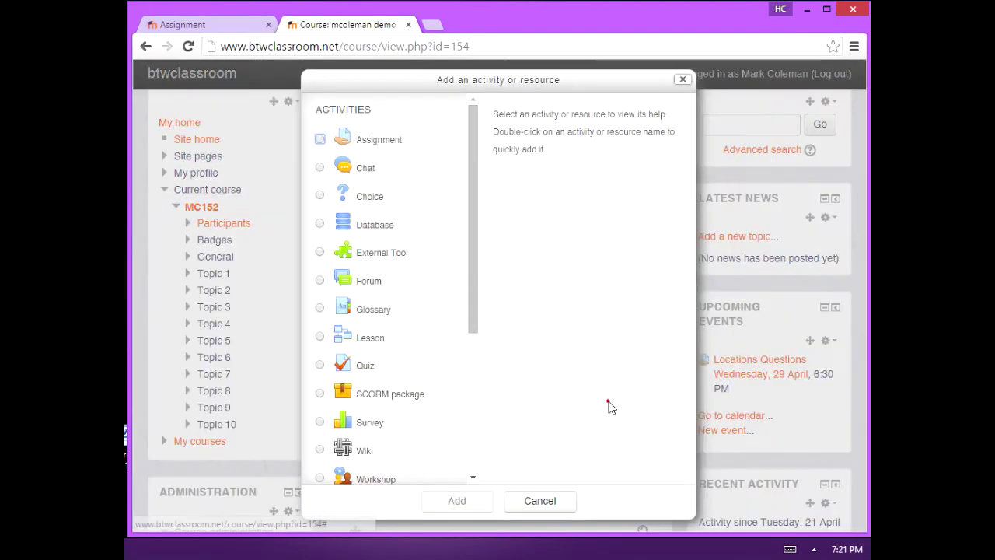
click(319, 141)
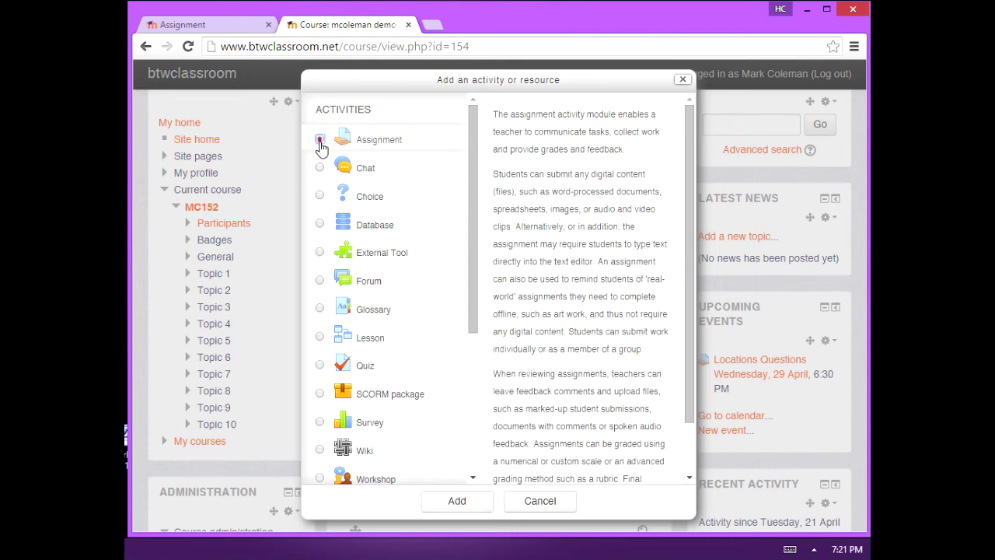
click(458, 502)
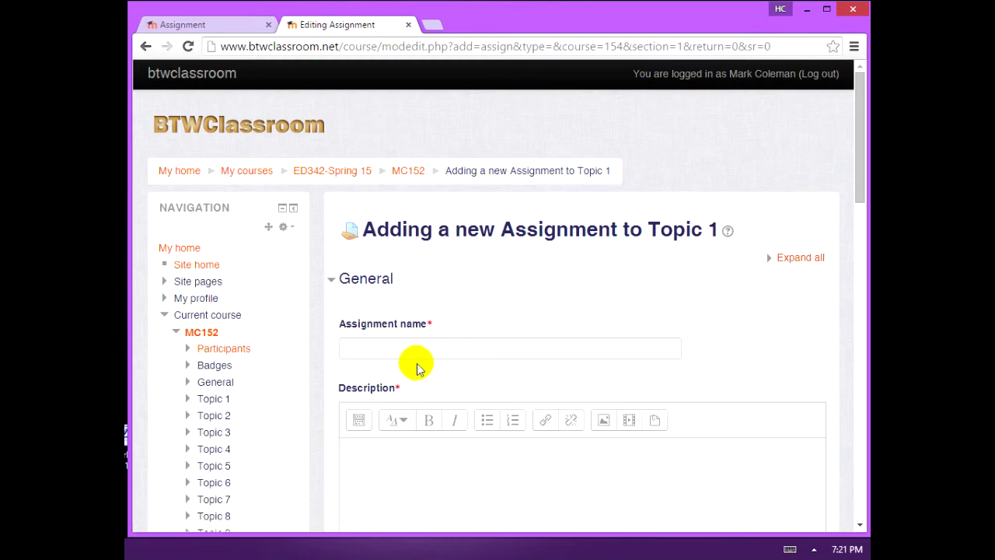
Step: Name it 'Architecture Presentation' and describe a 10-slide presentation on Budapest architecture
click(412, 345)
text(Architecture Presentation)
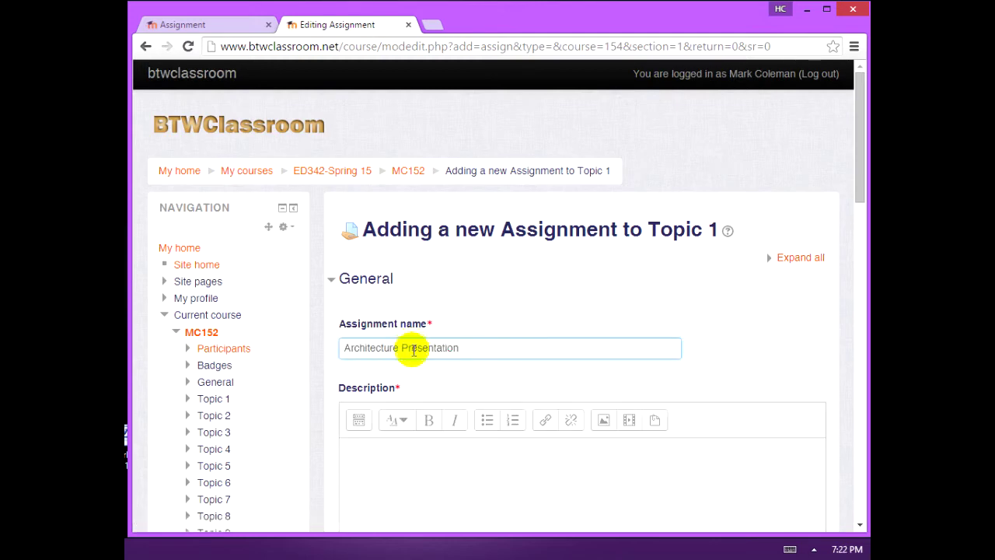
click(418, 464)
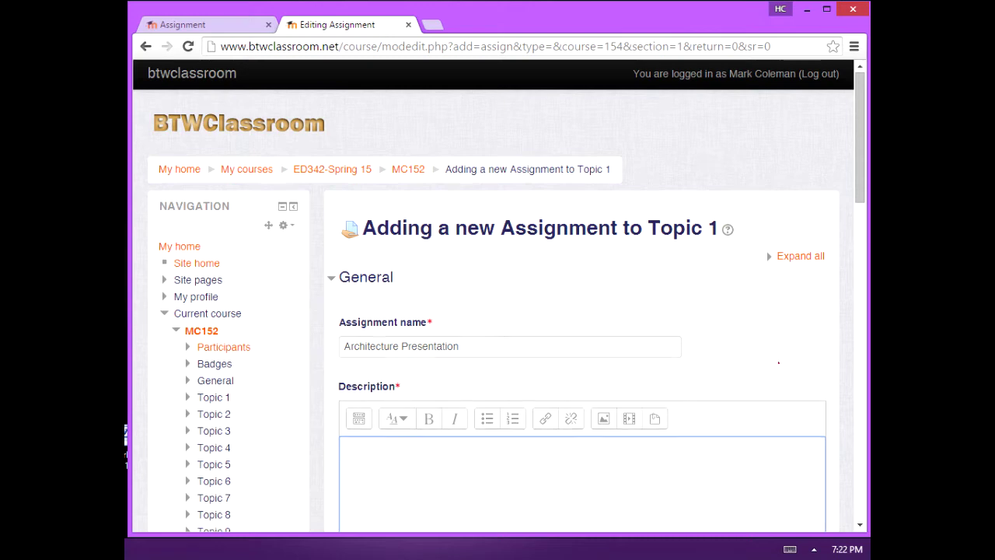
scroll(417, 464, down, 2)
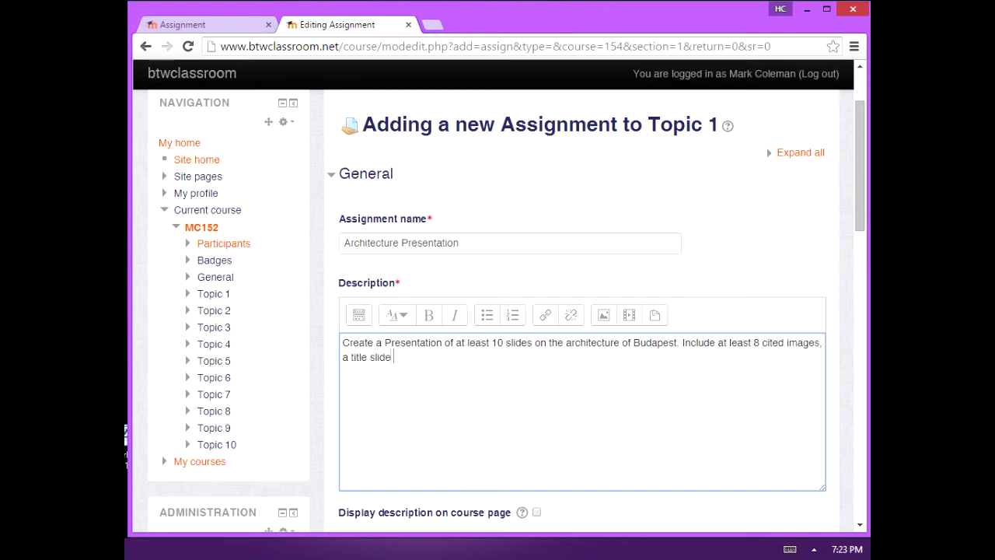
scroll(813, 318, down, 5)
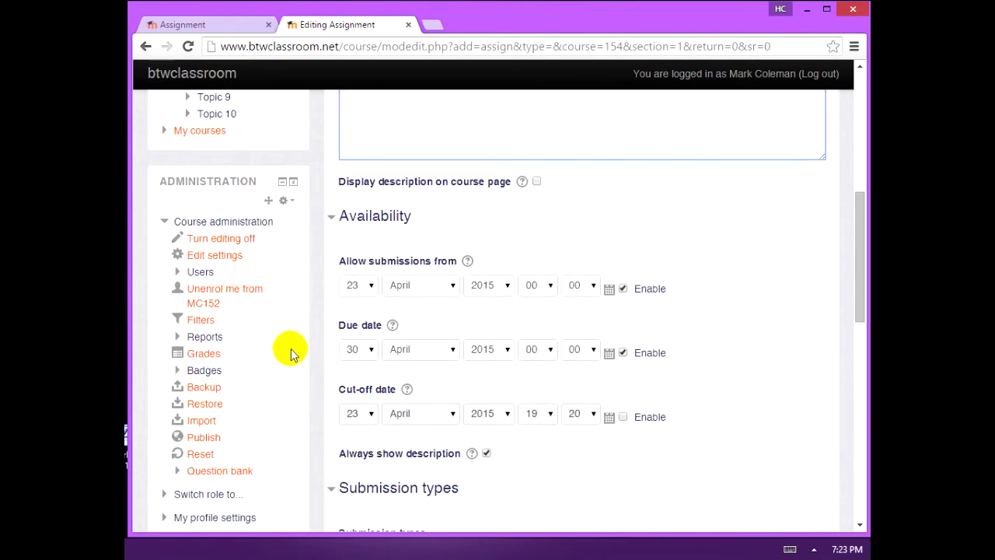
Step: Set the Architecture Presentation due date to 29 April 2015, 18:30
click(351, 349)
click(352, 306)
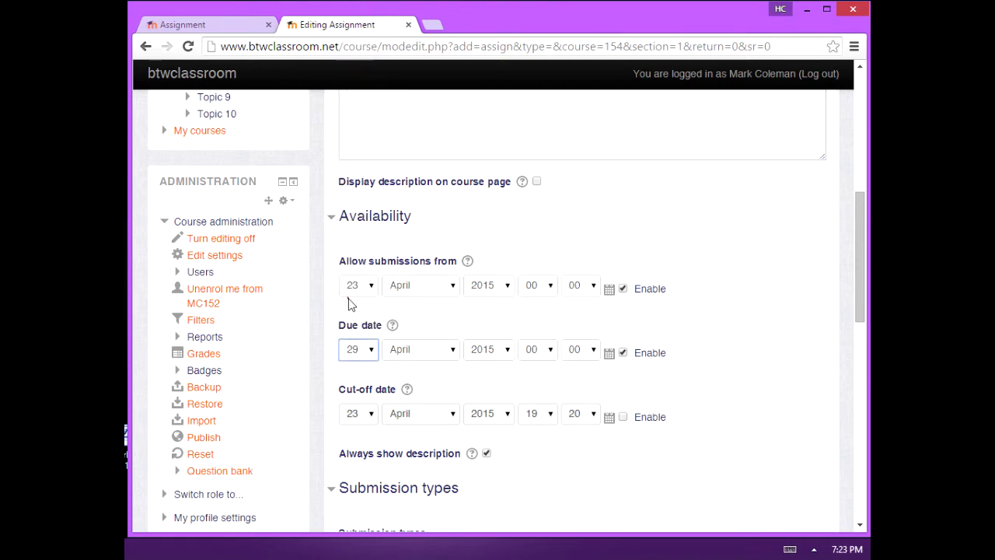
click(534, 349)
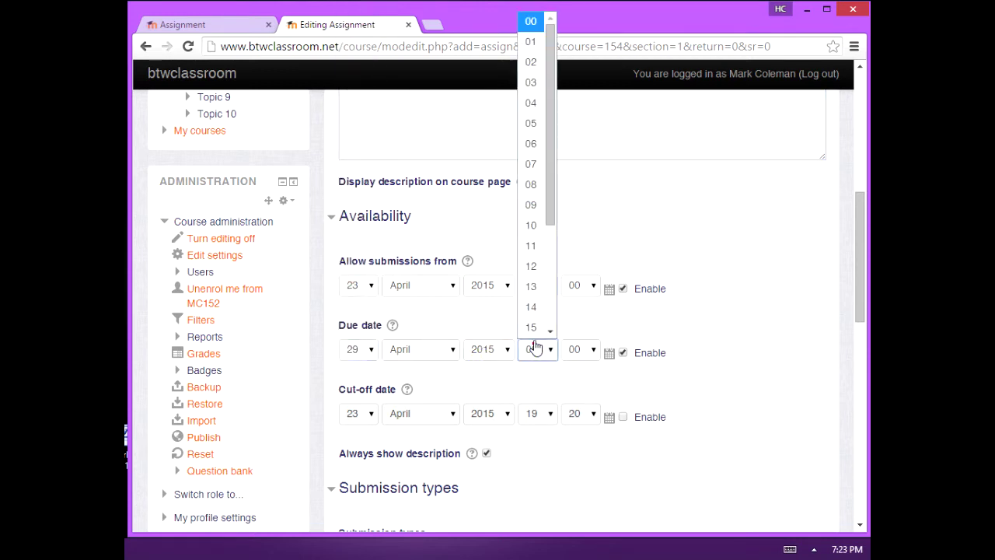
scroll(551, 288, down, 3)
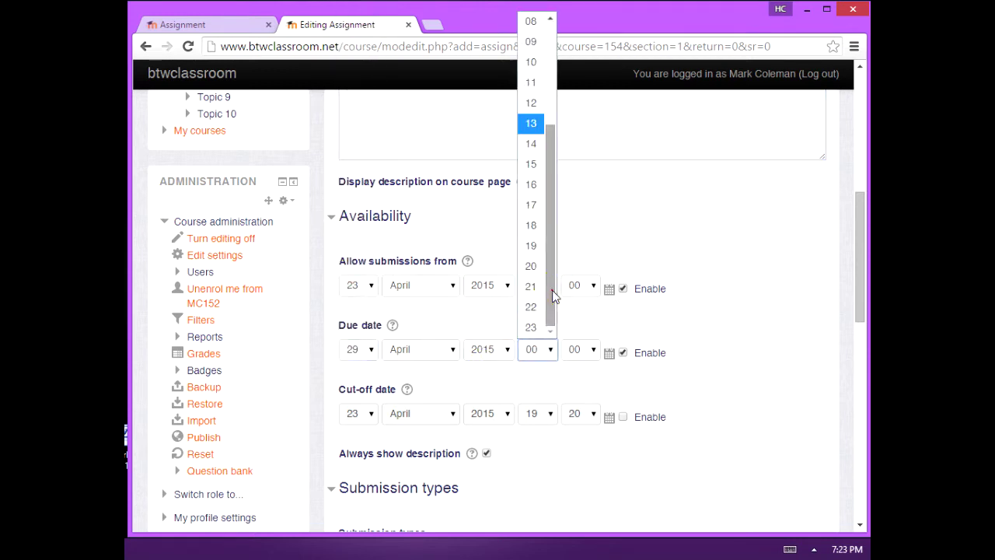
click(540, 231)
click(590, 350)
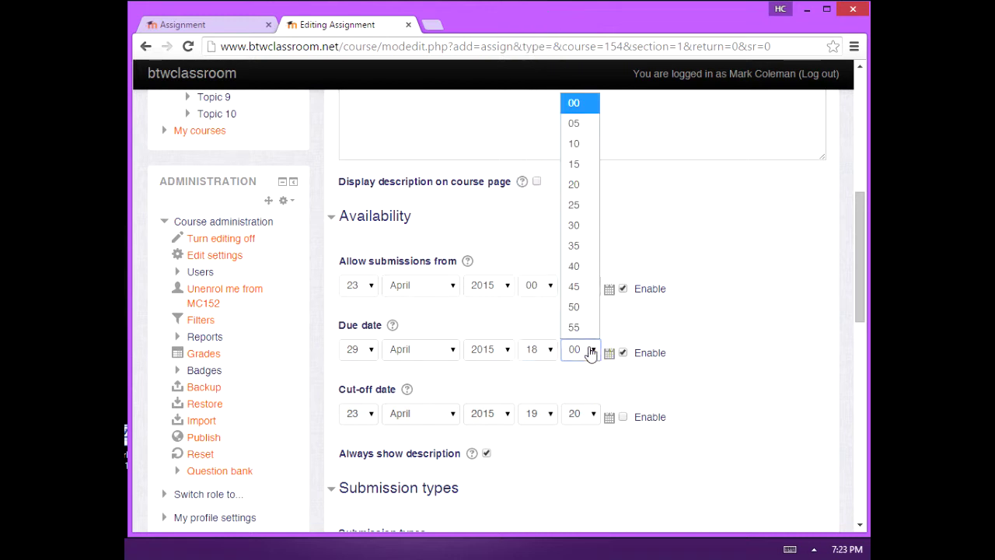
click(574, 226)
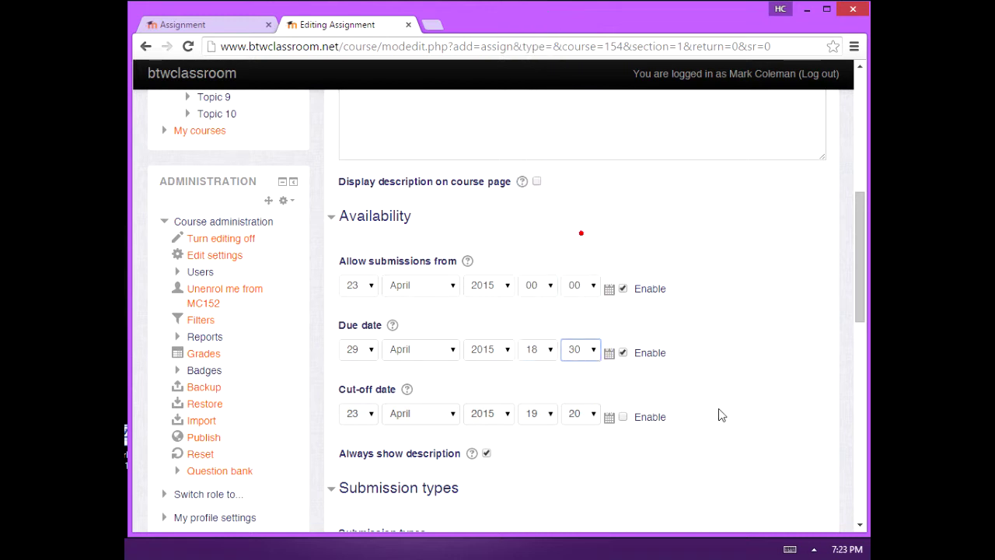
Step: Change maximum points from 100 to 50 and save and display the assignment
drag(857, 306, 858, 366)
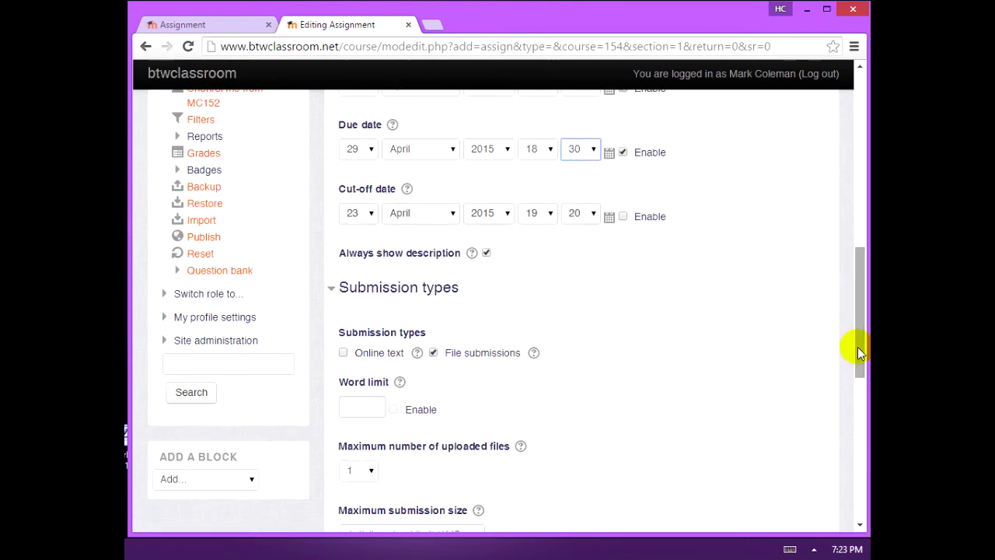
drag(860, 360, 863, 460)
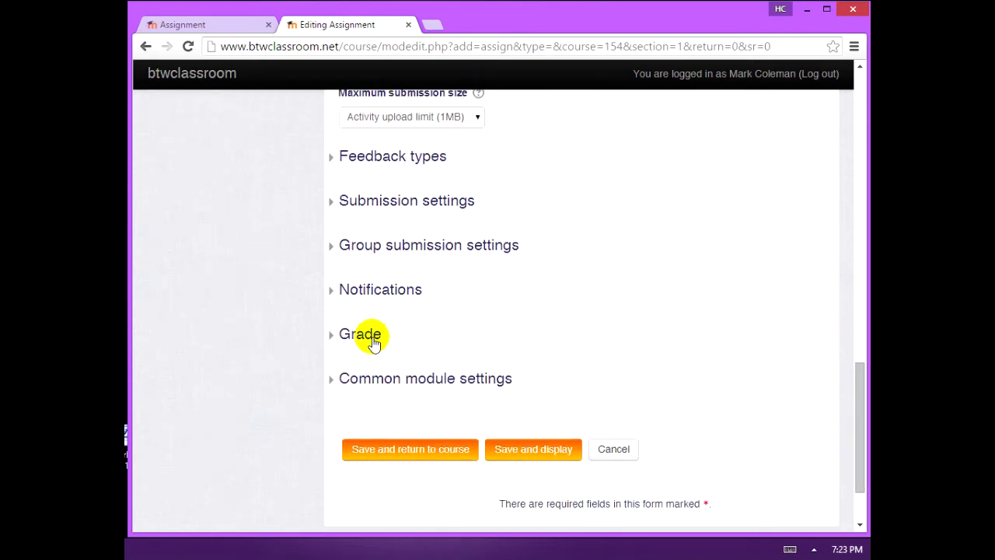
click(371, 336)
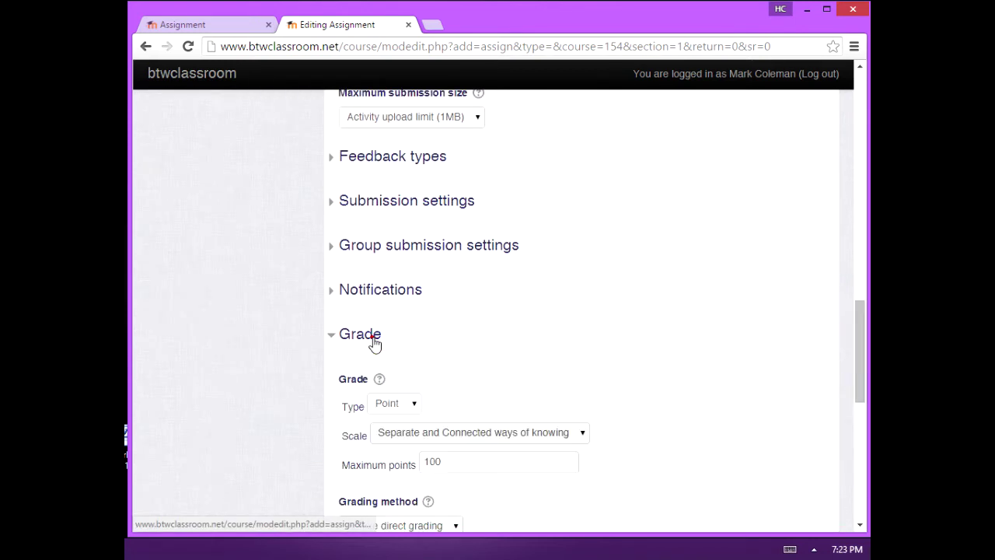
double_click(453, 465)
text(50)
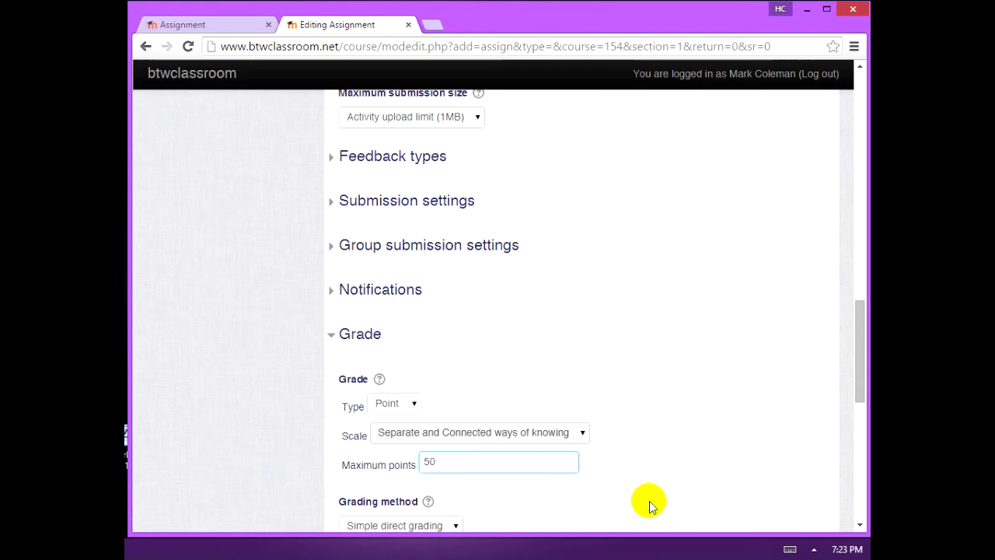
scroll(854, 480, down, 7)
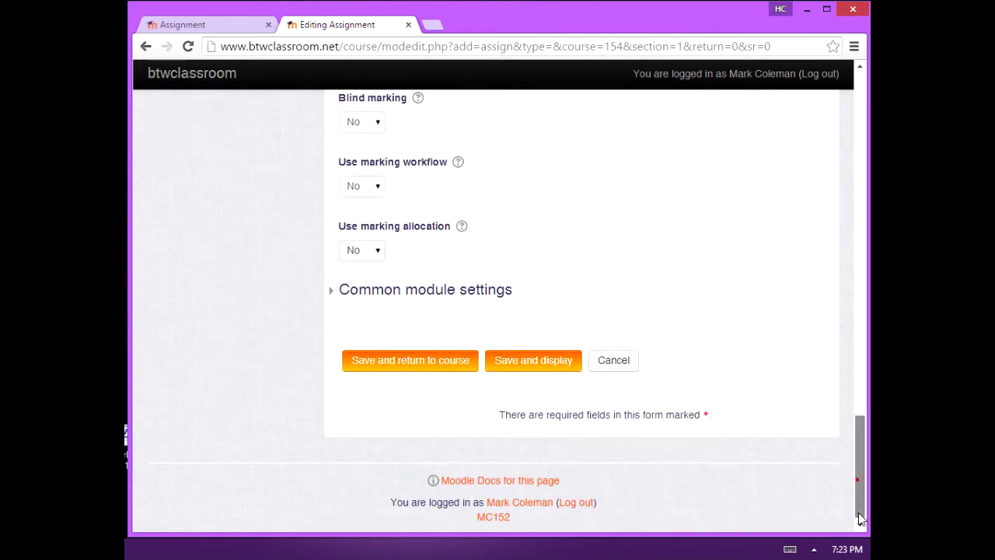
click(517, 362)
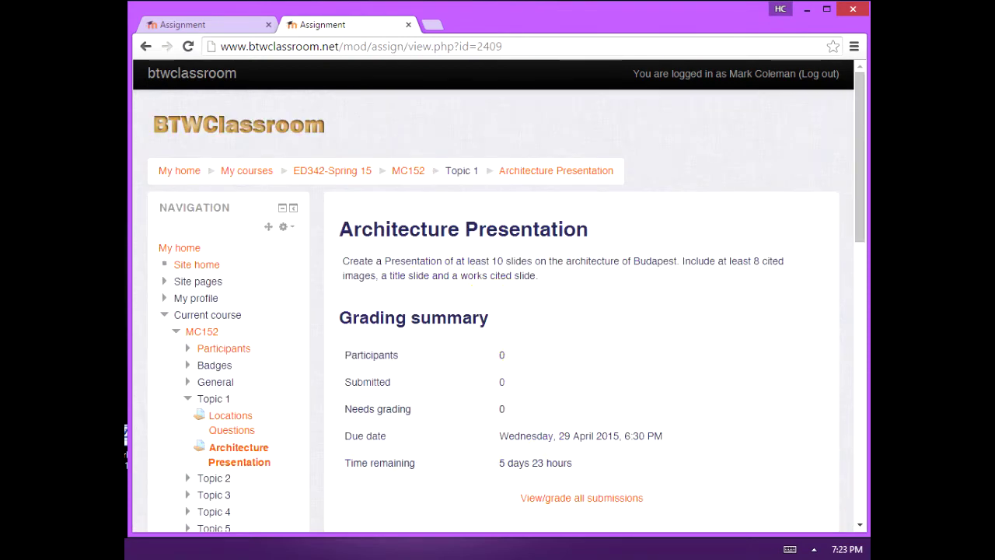
Step: Return from the assignment page to the MC152 course page
click(862, 529)
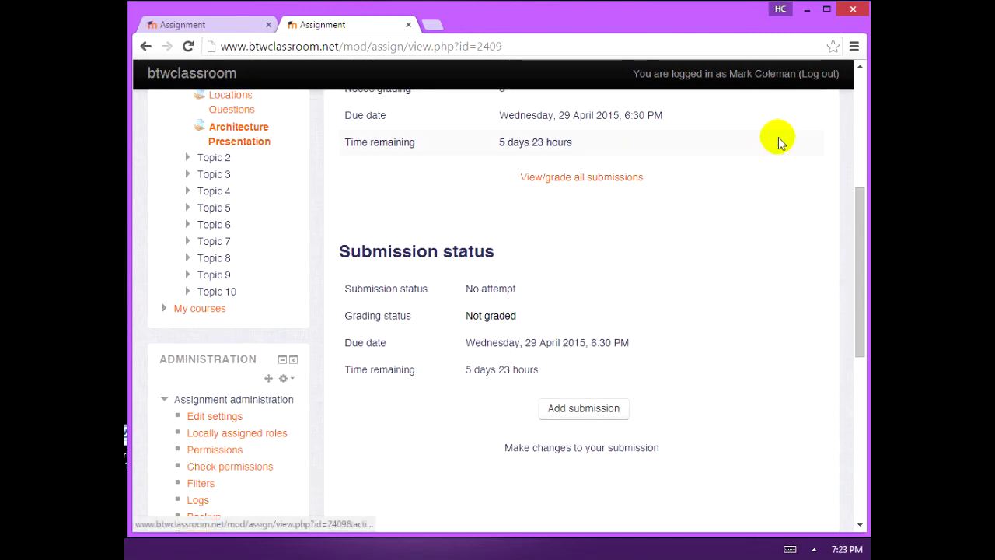
click(863, 97)
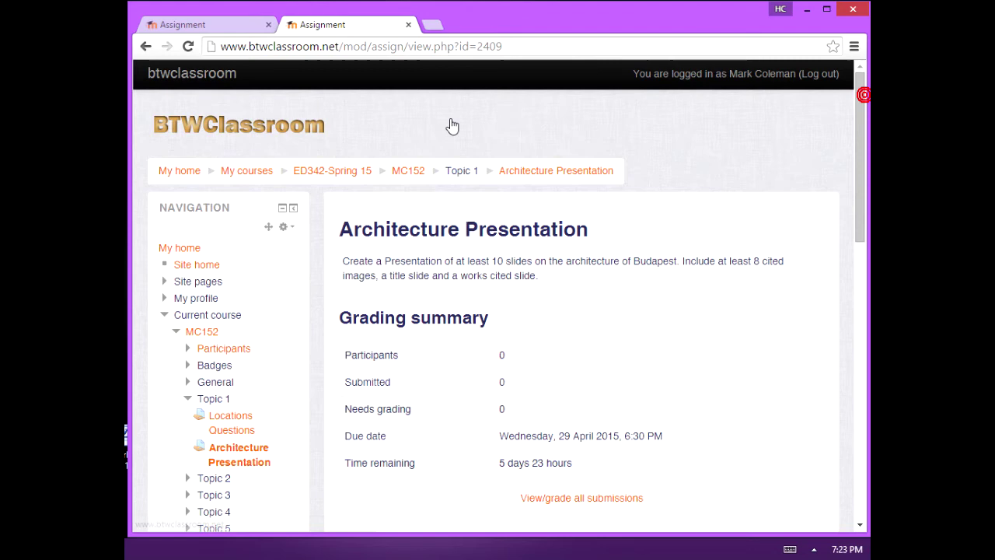
click(412, 179)
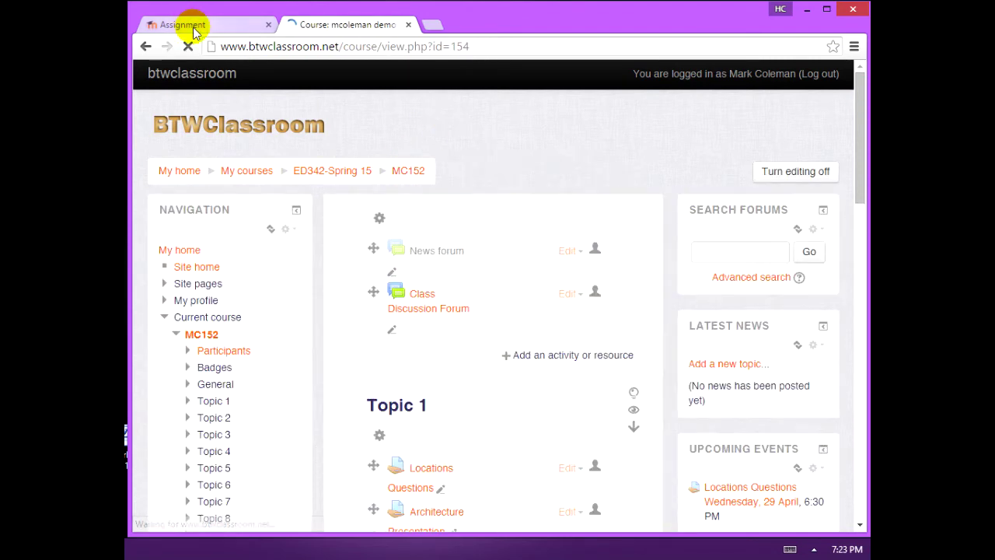
Step: Open en.wikipedia.org/wiki/Budapest in a new tab, copy its address, and return to MC152
click(193, 29)
click(199, 375)
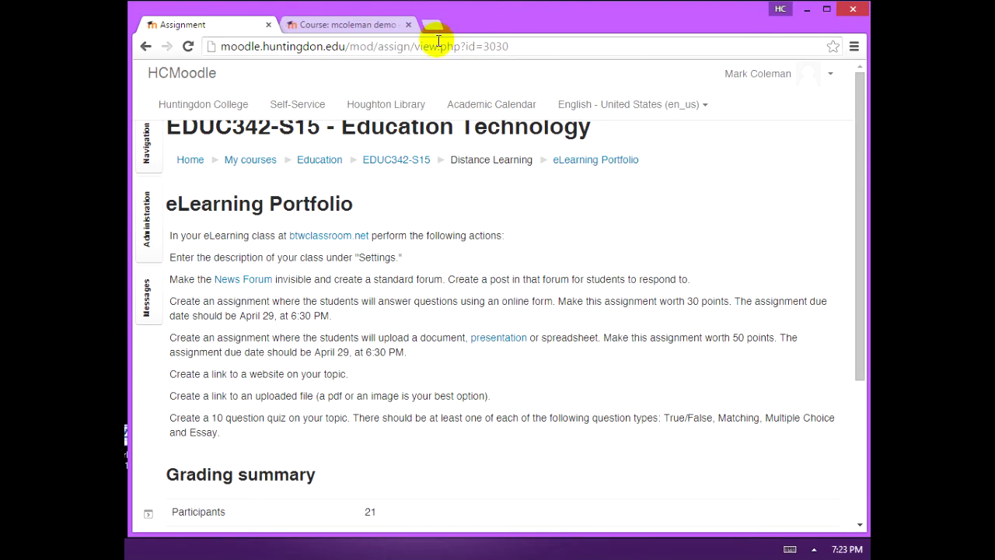
click(433, 25)
text(en.wikipedia.org/wiki/Budapest)
key(Return)
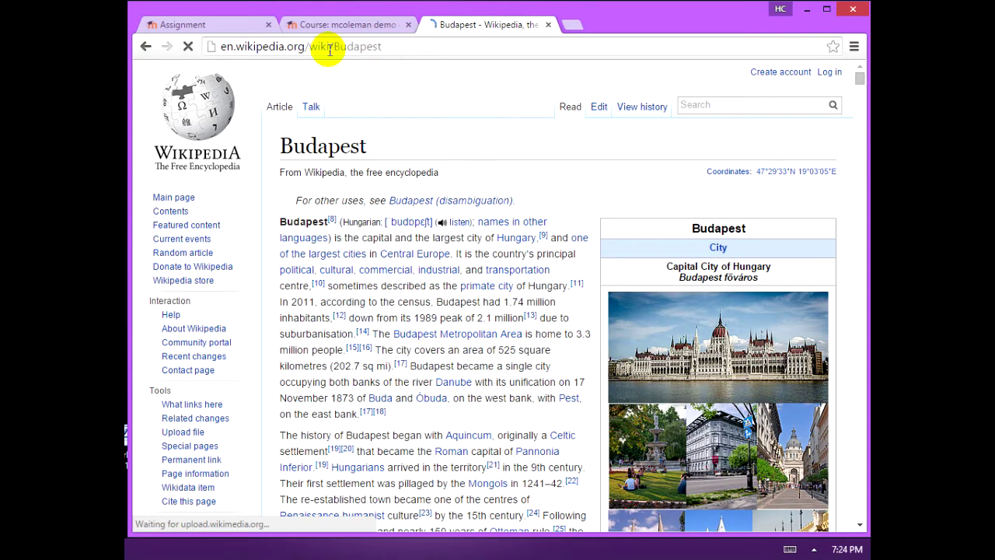
click(330, 48)
key(ctrl+c)
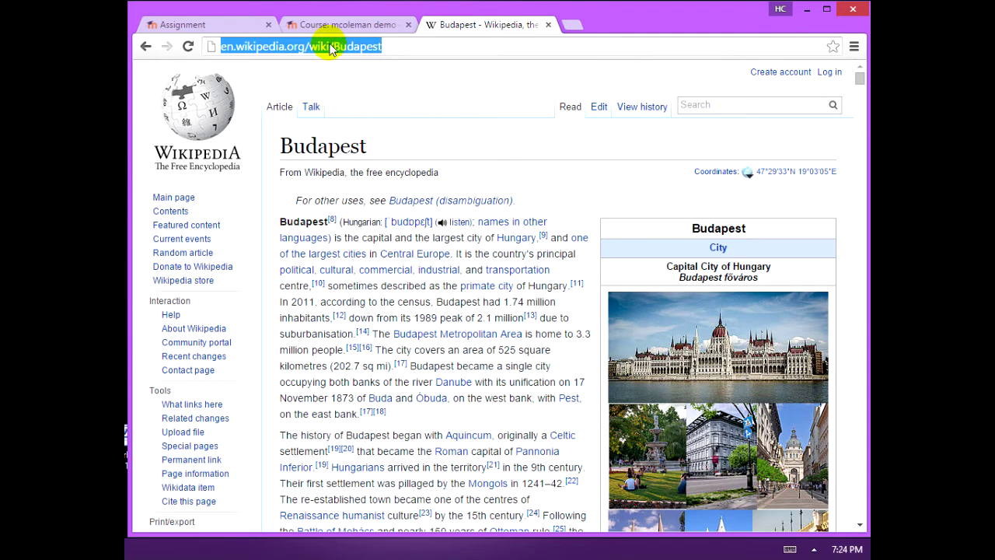
click(334, 26)
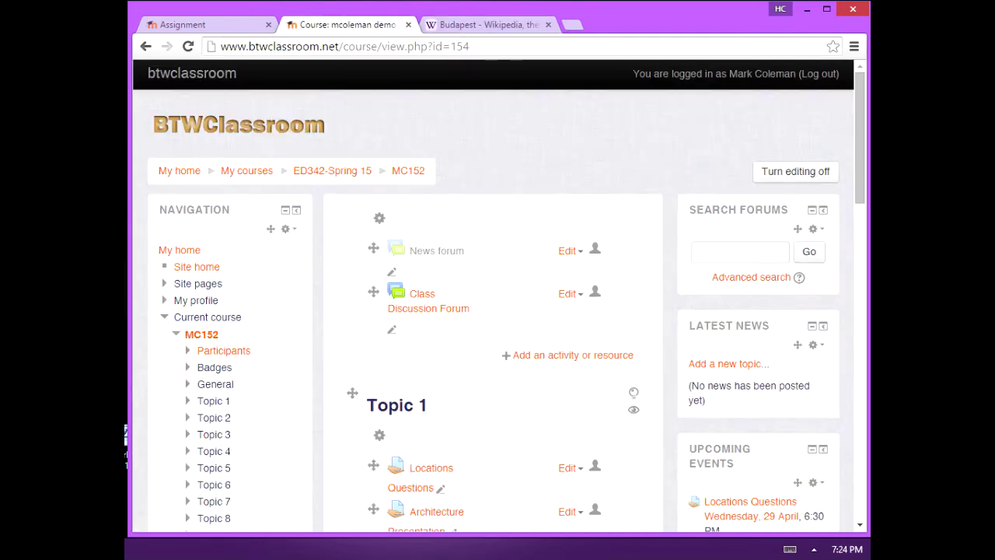
Step: Add a new URL resource to Topic 1
drag(853, 137, 853, 220)
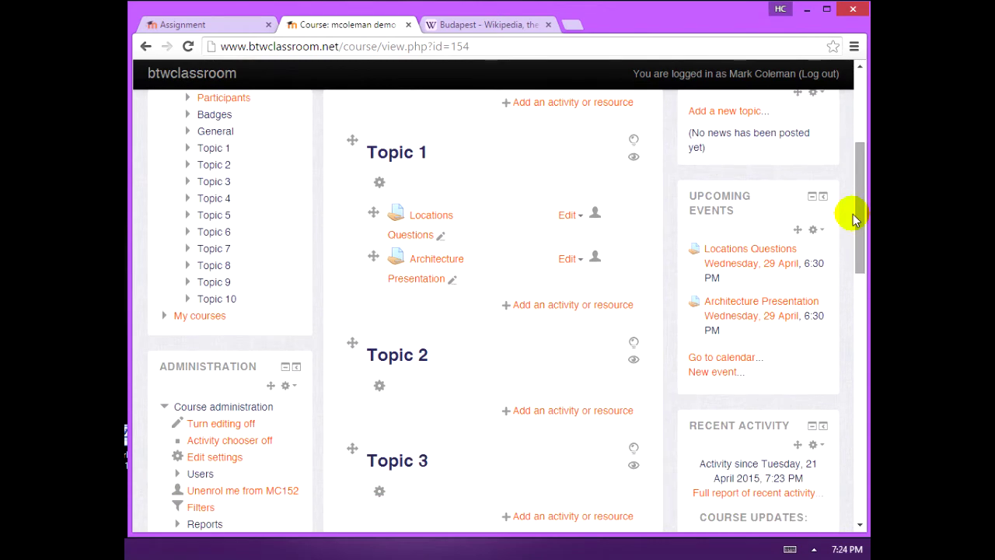
click(545, 305)
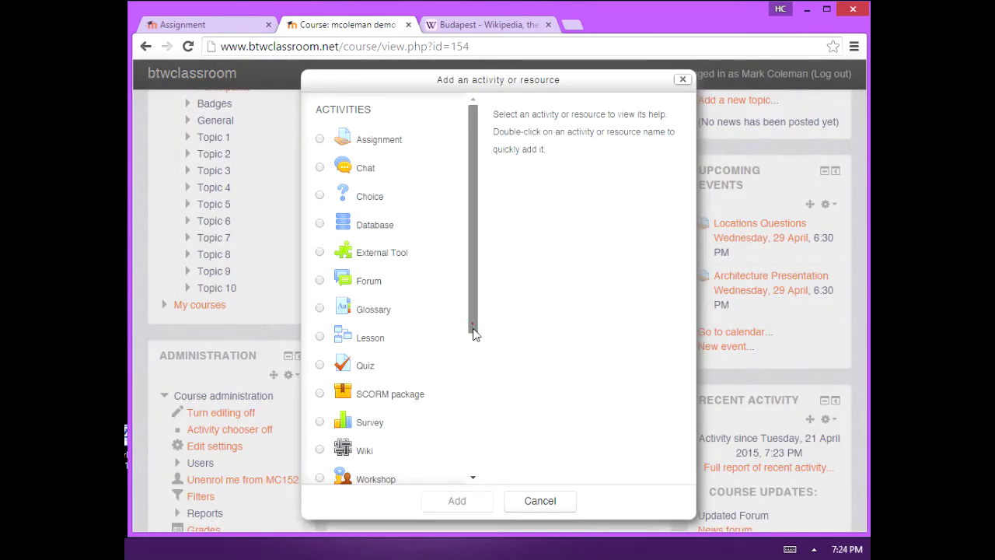
drag(476, 335, 453, 507)
click(362, 473)
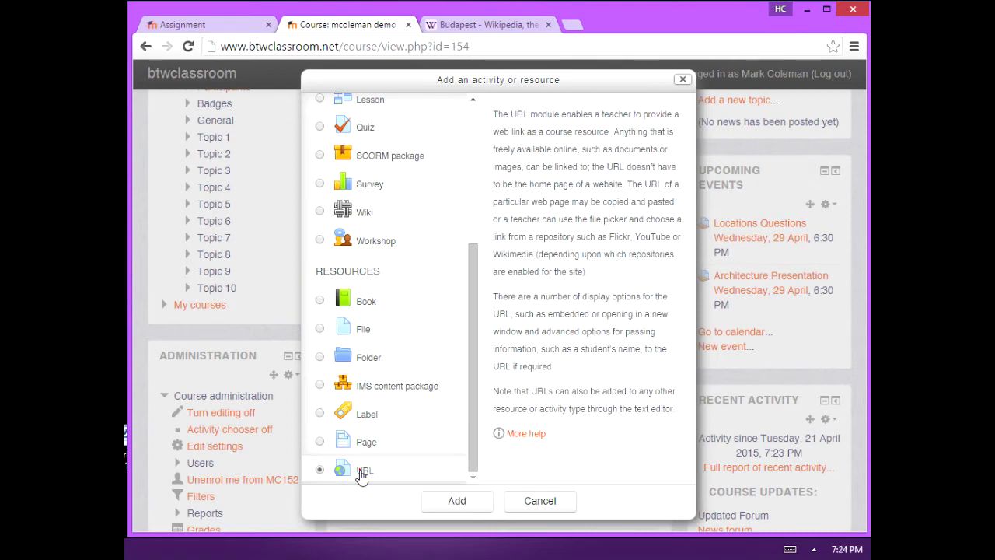
click(457, 500)
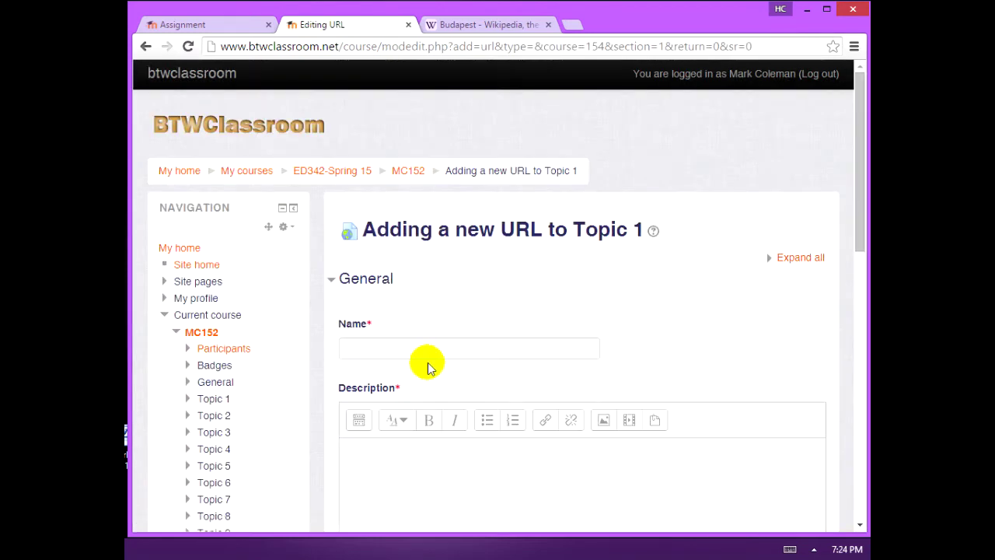
Step: Name it 'Budapest Wiki', describe it as 'Wikipedia page on Budapest', paste the Wikipedia URL, and save
click(424, 346)
text(Budapest Wiki)
click(456, 462)
text(Wiki)
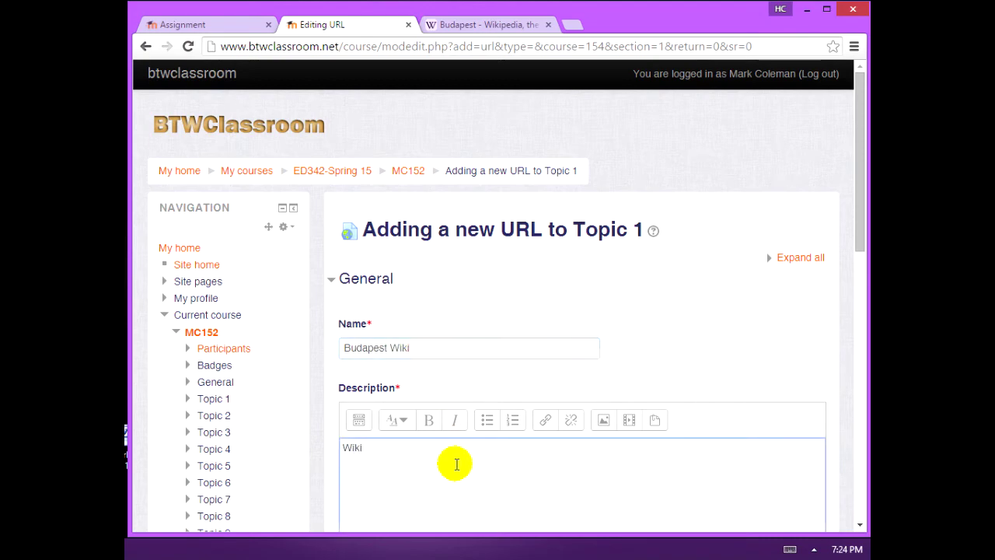
text(pedia page on Budapest)
scroll(456, 464, down, 4)
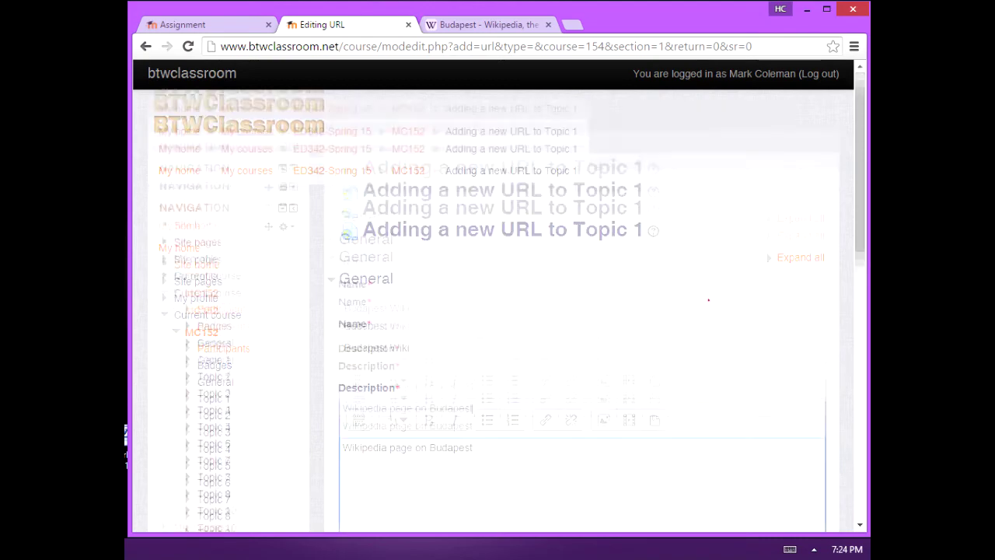
click(466, 424)
key(ctrl+v)
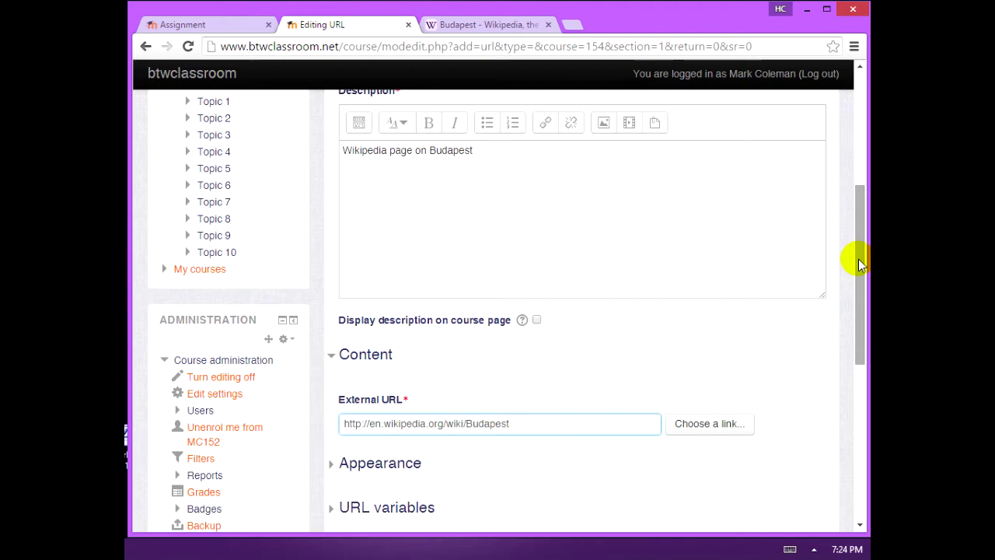
drag(859, 265, 858, 334)
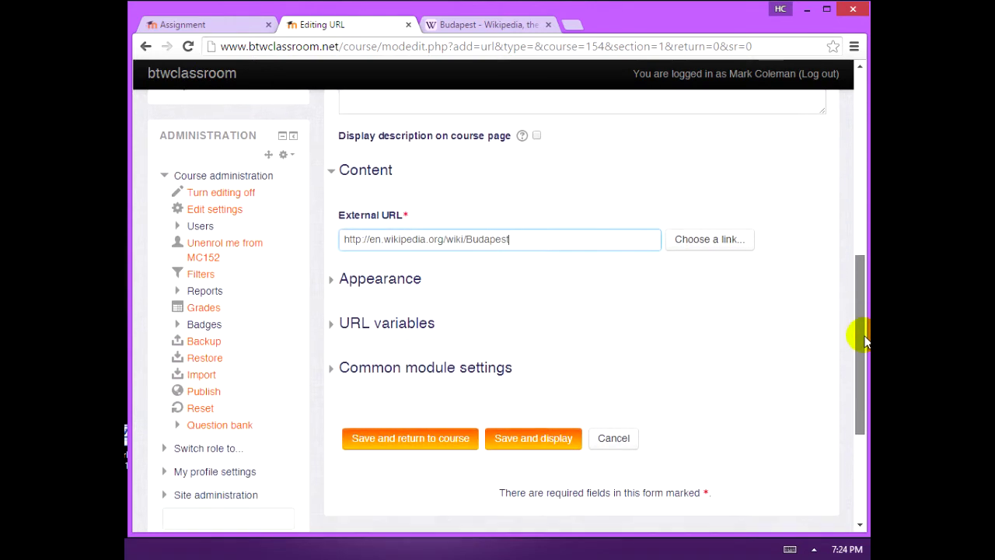
click(426, 438)
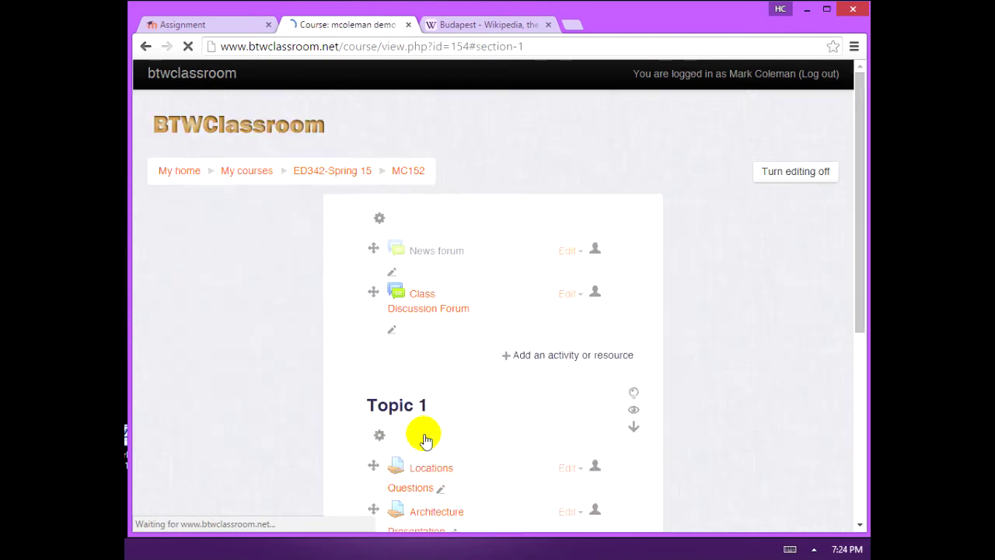
Step: Return to the assignment instructions tab and shift the browser right to reveal the desktop files
click(224, 23)
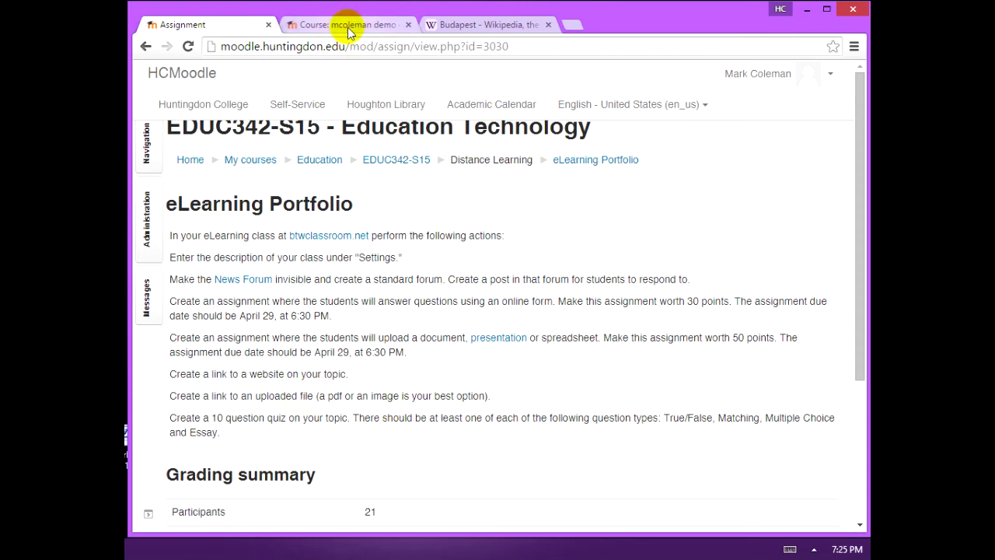
drag(377, 13, 486, 6)
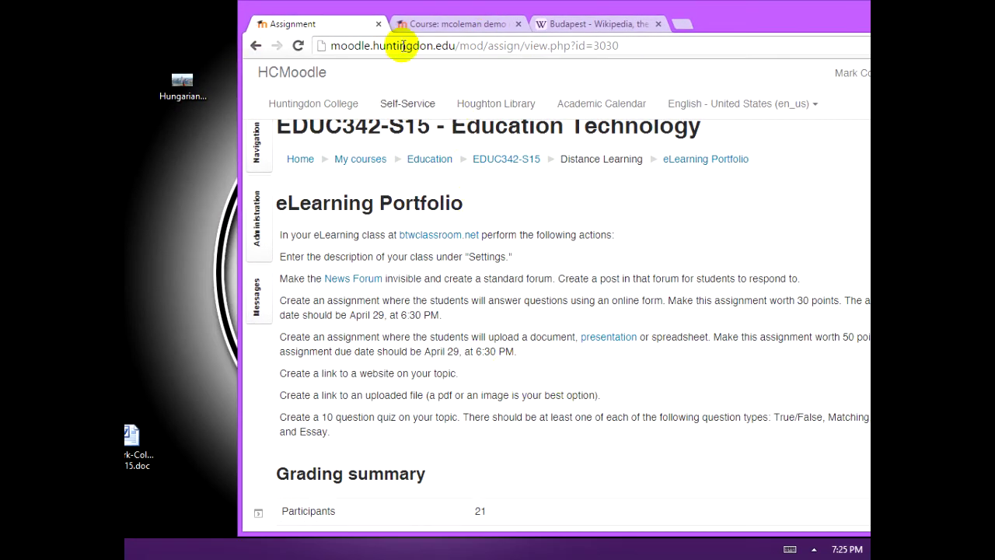
Step: Start adding a File resource to Topic 1 on the MC152 course page
click(428, 24)
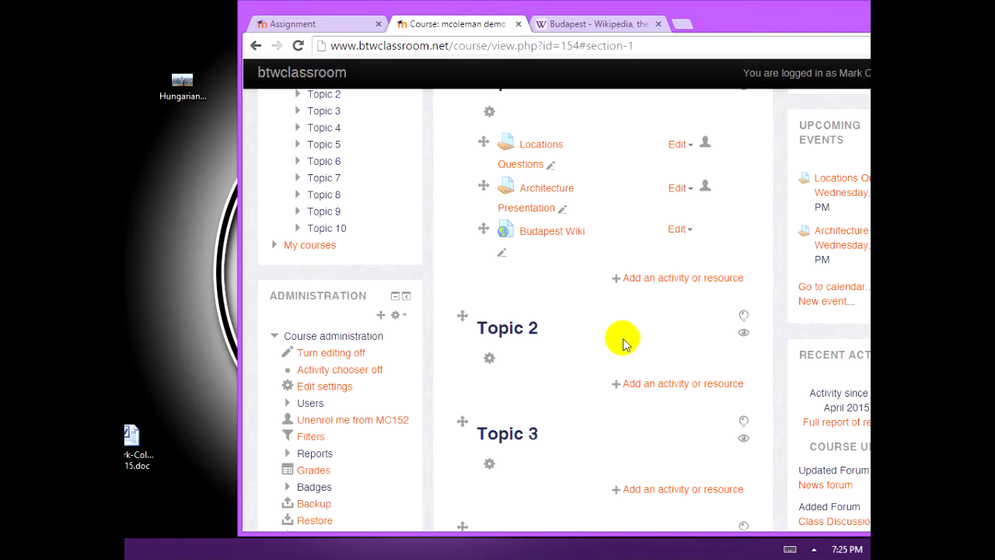
click(681, 279)
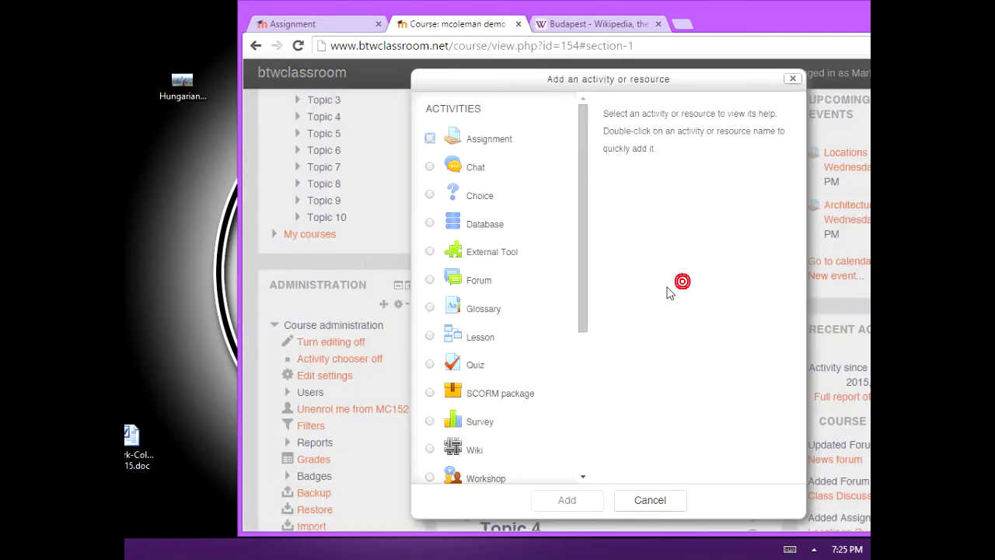
drag(583, 304, 569, 437)
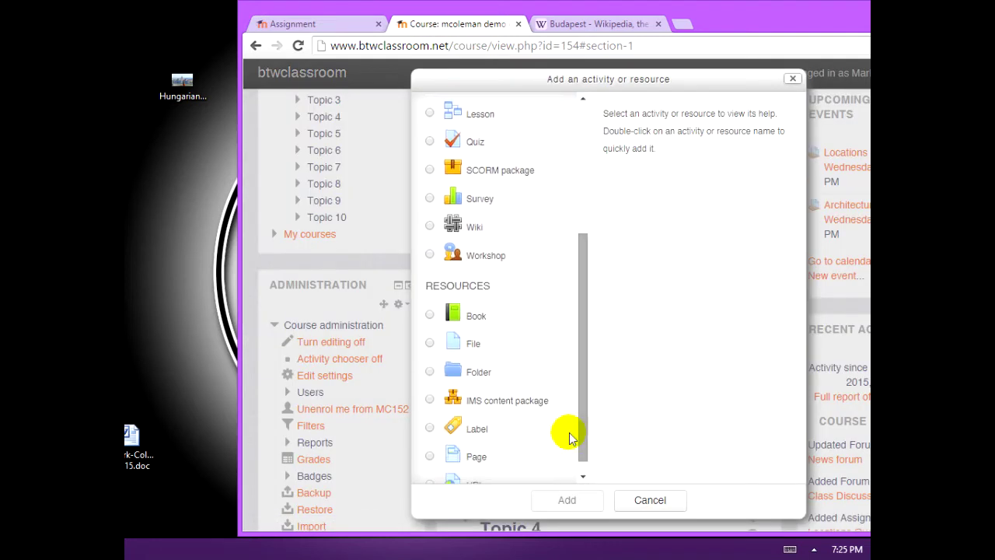
click(461, 350)
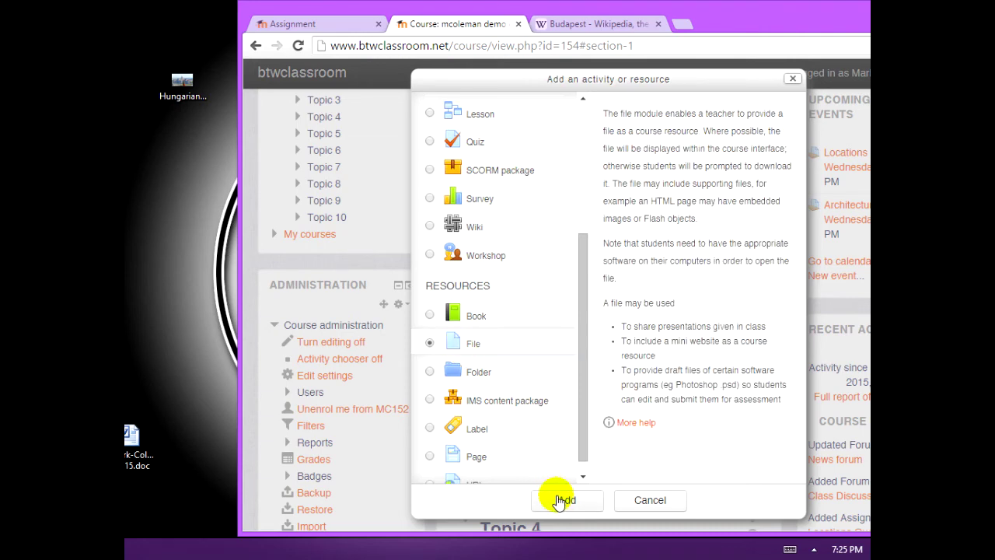
click(560, 497)
Step: Name the file 'Hungarian Parliament' with description 'Image of the Hungarian Parliament'
click(508, 346)
text(Hungarian Parliament)
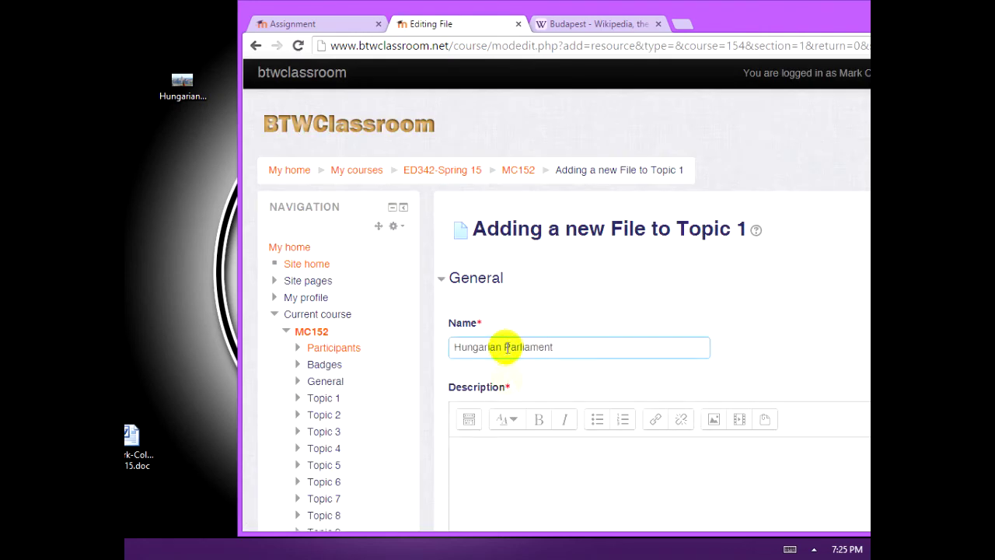
click(544, 475)
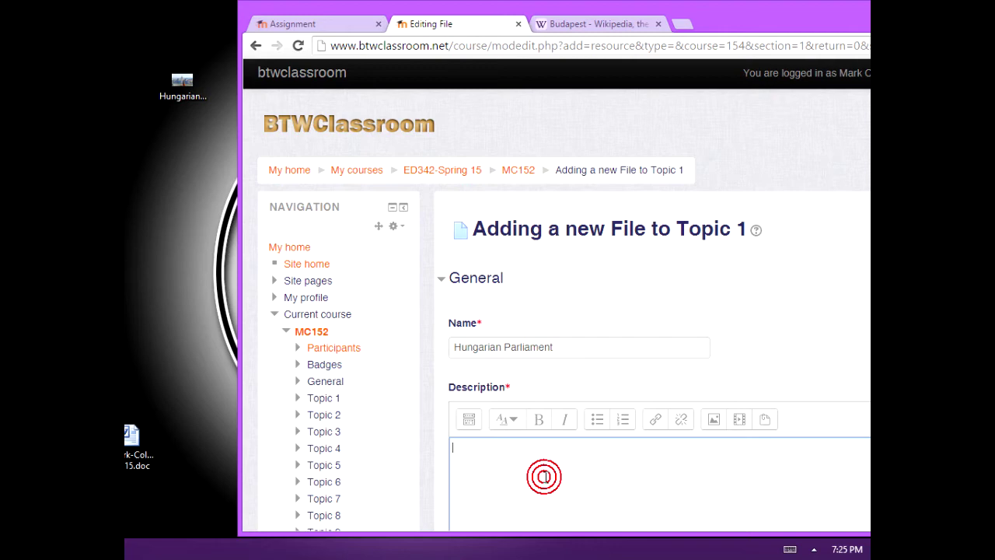
text(Image of the Hungari)
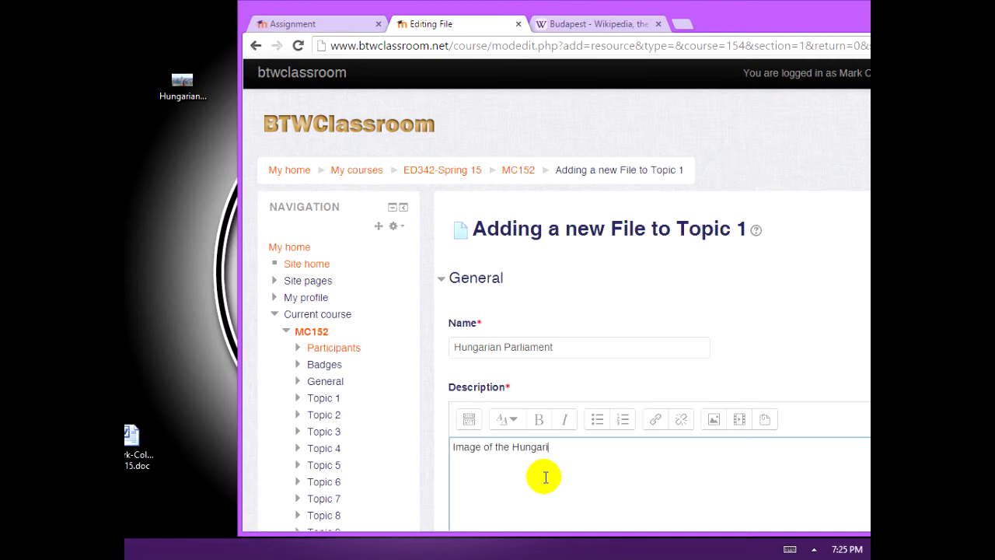
text(an Parliament)
Step: Upload the parliament picture from the desktop, save and display it, then return to MC152
scroll(539, 473, down, 6)
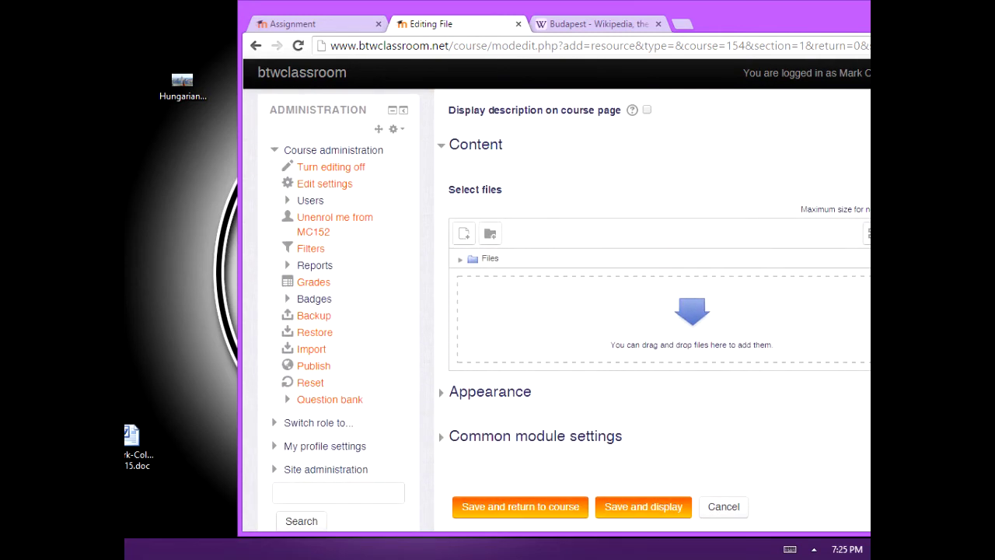
drag(182, 84, 538, 298)
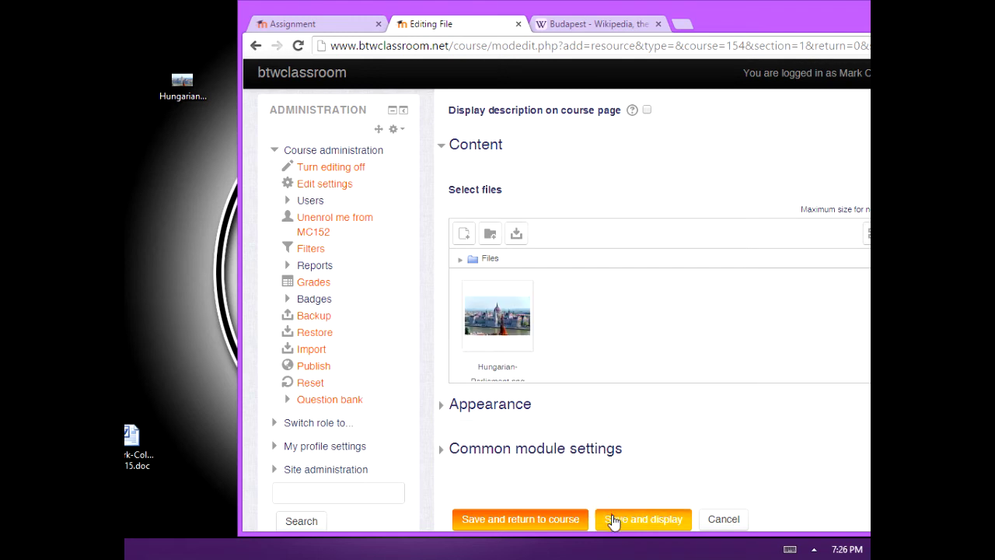
click(612, 520)
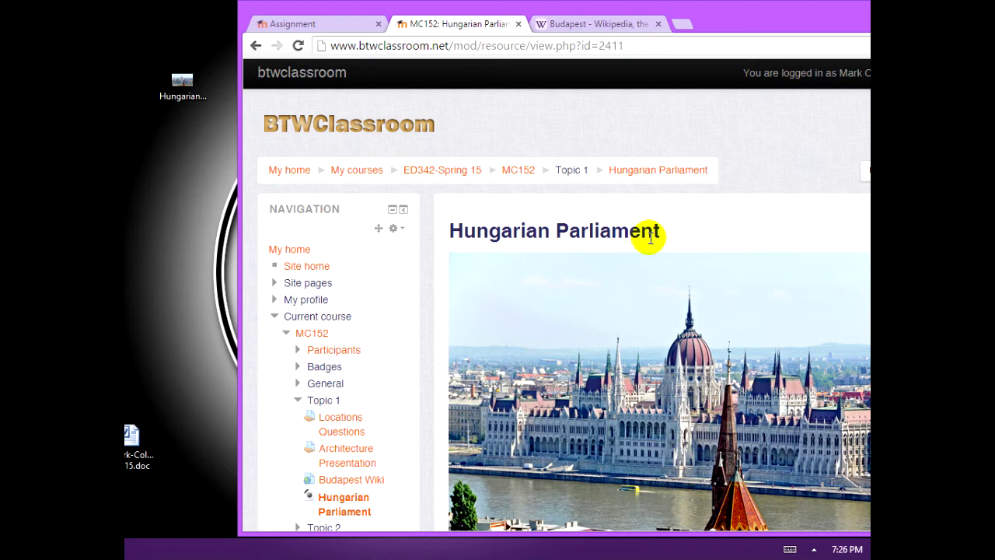
scroll(650, 238, down, 1)
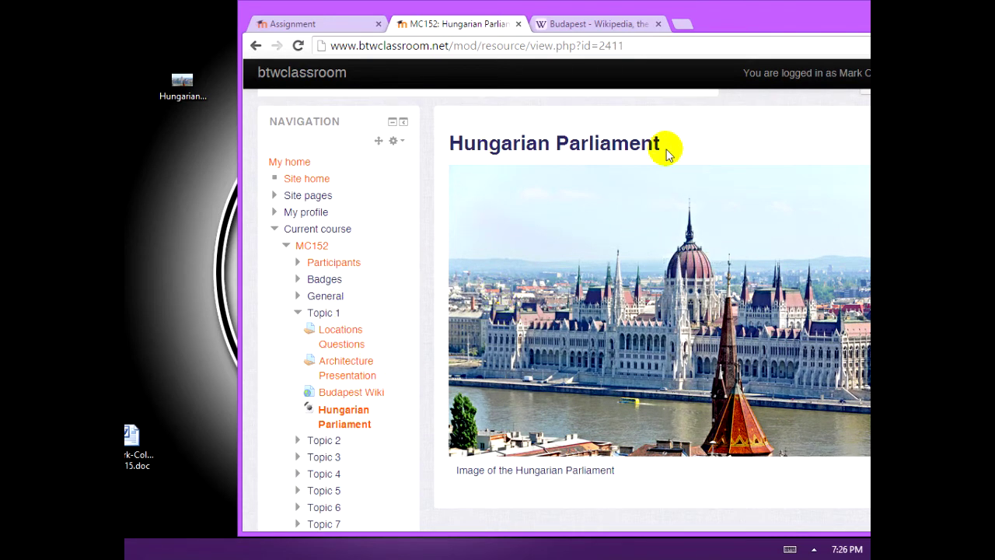
scroll(796, 174, up, 1)
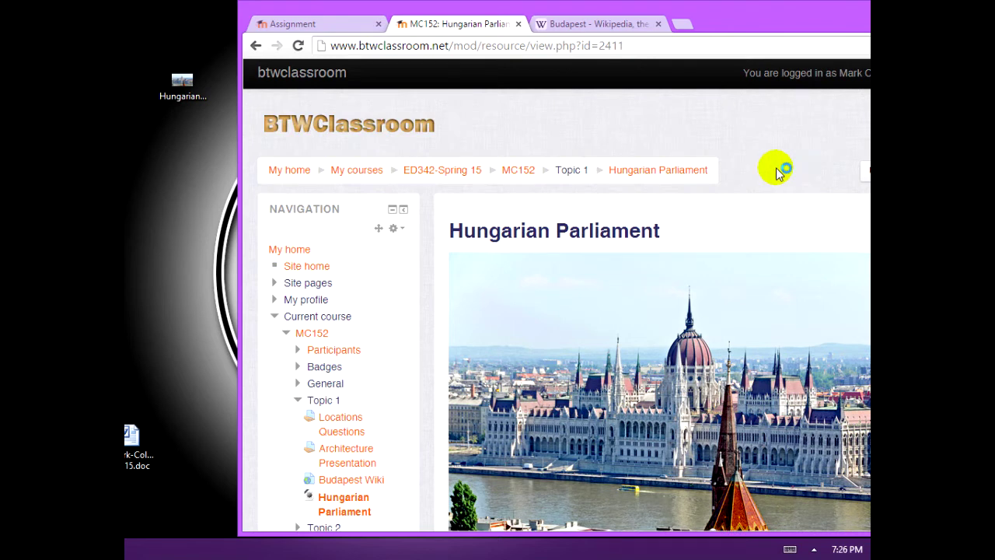
click(522, 173)
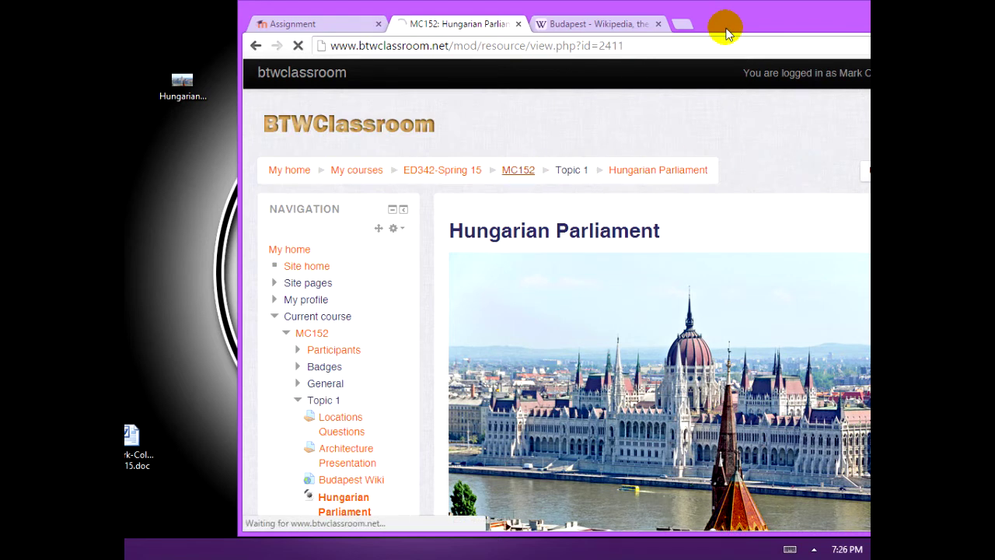
Step: Start adding a Quiz activity to Topic 1
drag(733, 13, 627, 20)
scroll(594, 277, down, 5)
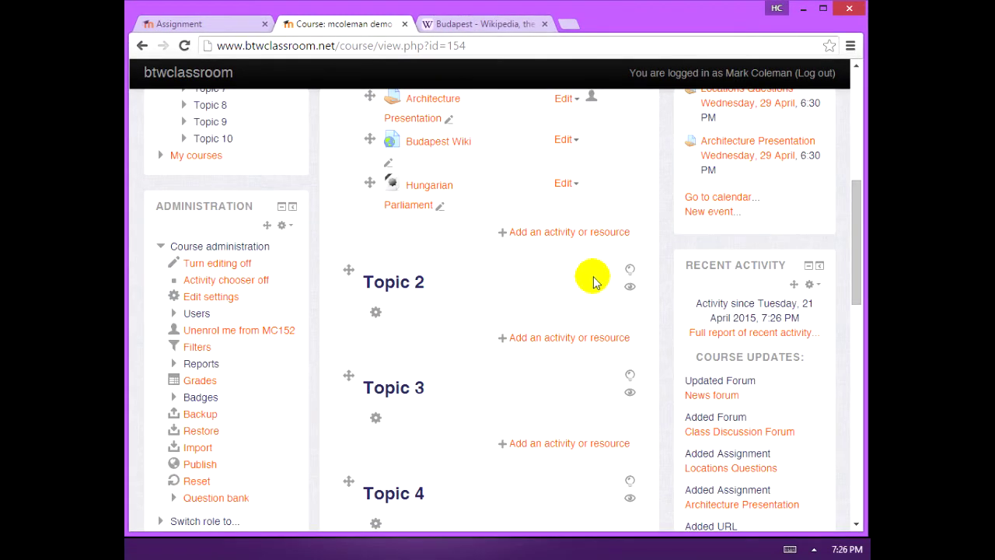
click(580, 233)
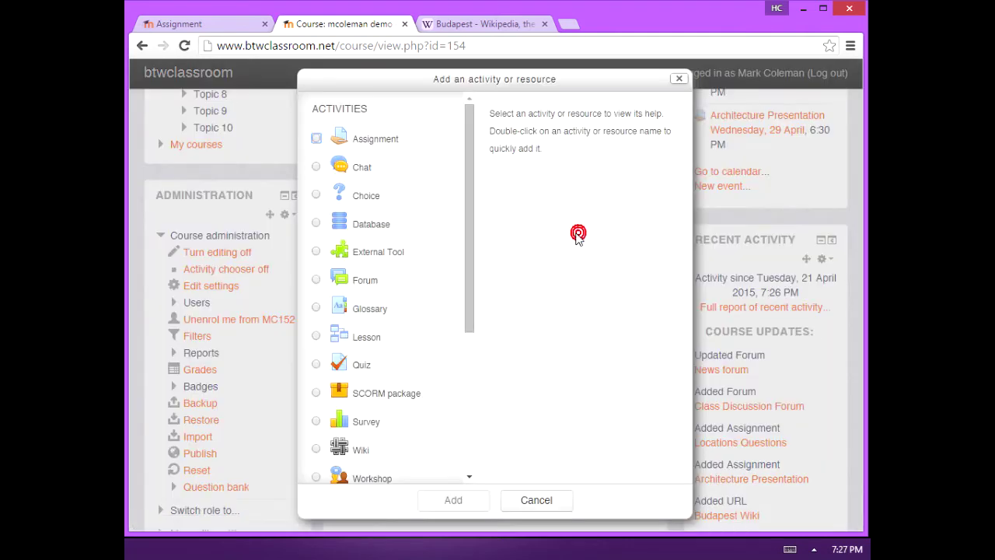
click(317, 365)
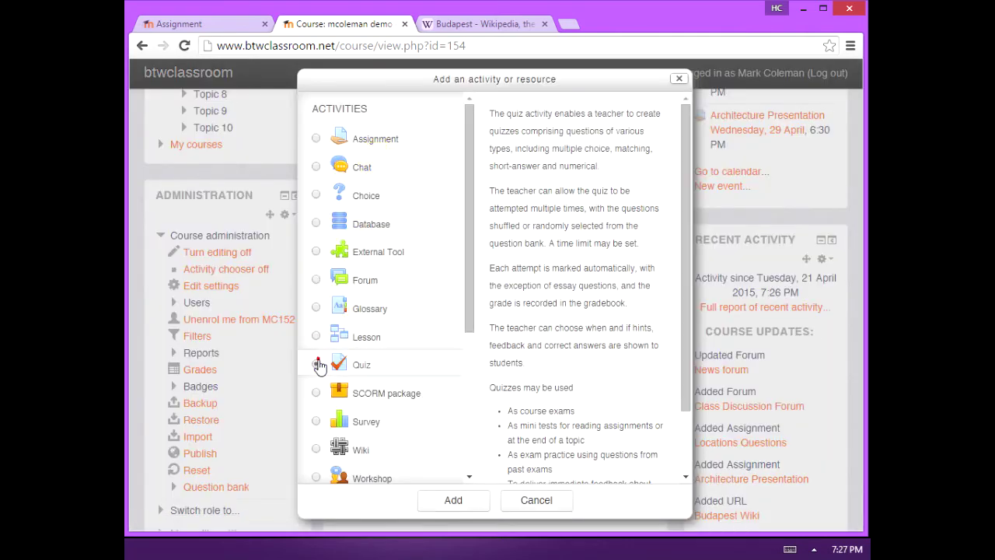
click(443, 503)
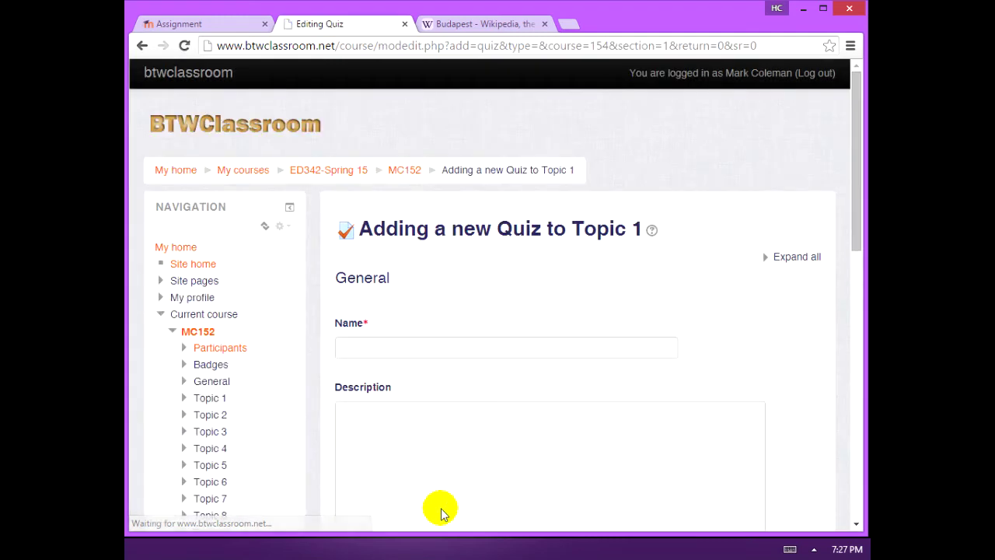
Step: Name the quiz 'Budapest Quiz' and save and display it
click(417, 342)
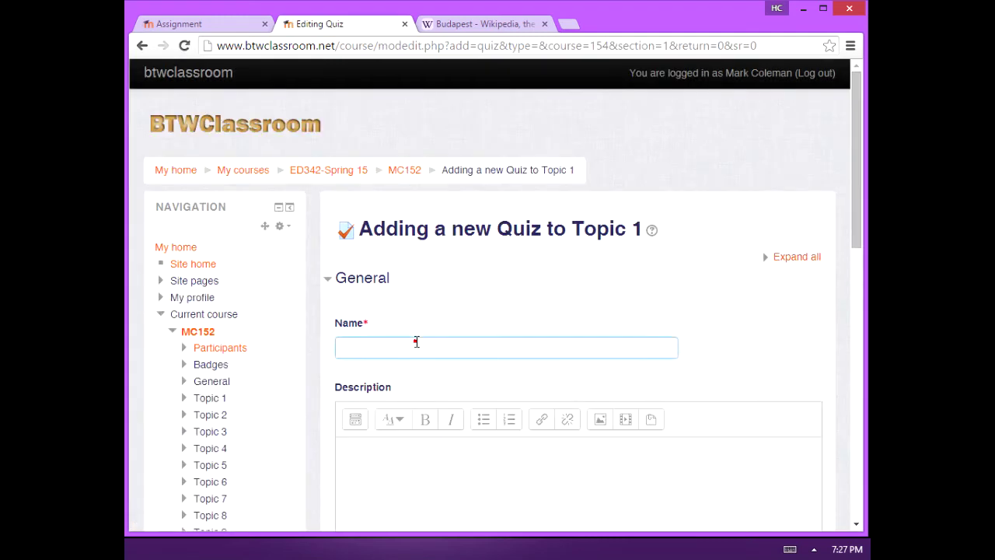
text(Budapest Quiz)
scroll(741, 402, down, 7)
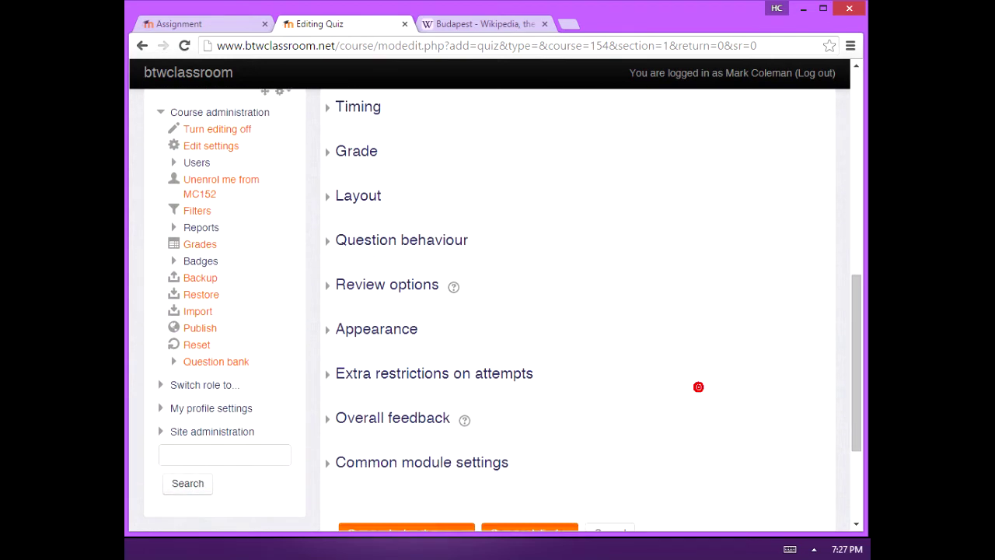
scroll(698, 386, down, 2)
scroll(720, 278, up, 1)
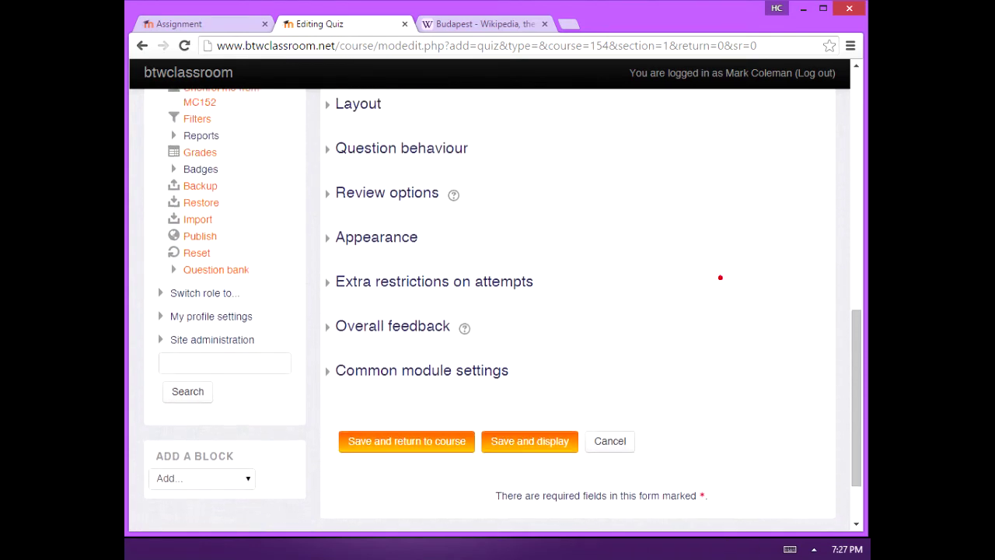
scroll(720, 277, up, 1)
scroll(580, 311, down, 1)
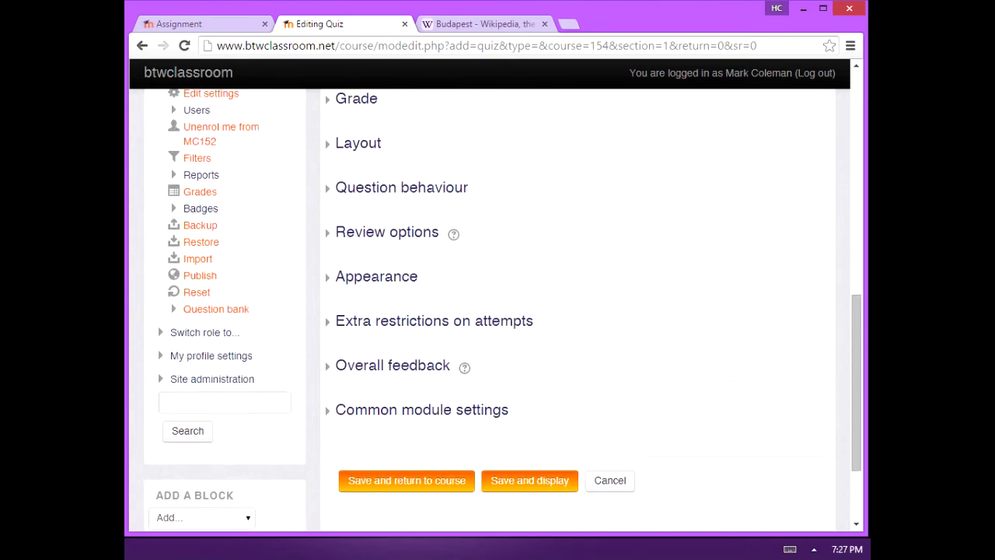
scroll(595, 455, down, 3)
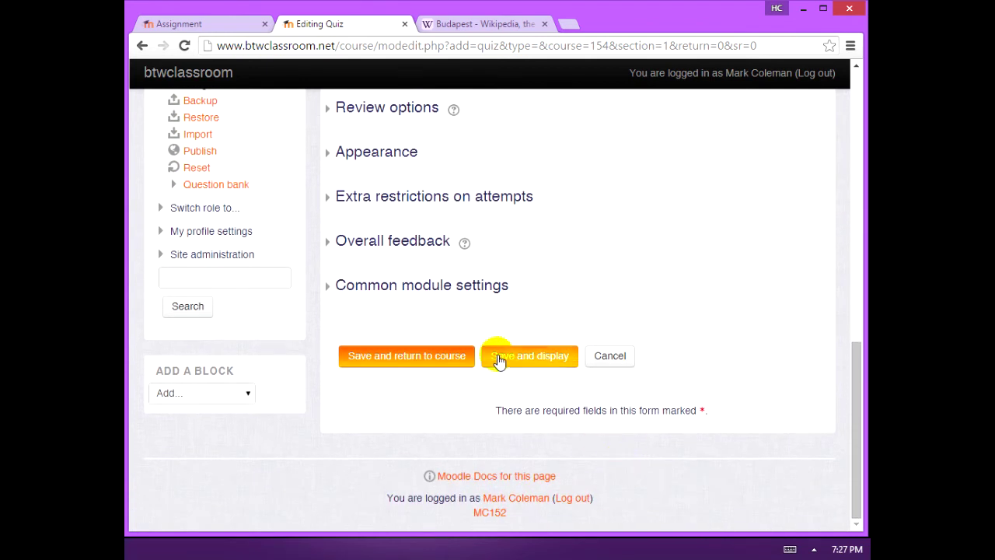
click(502, 362)
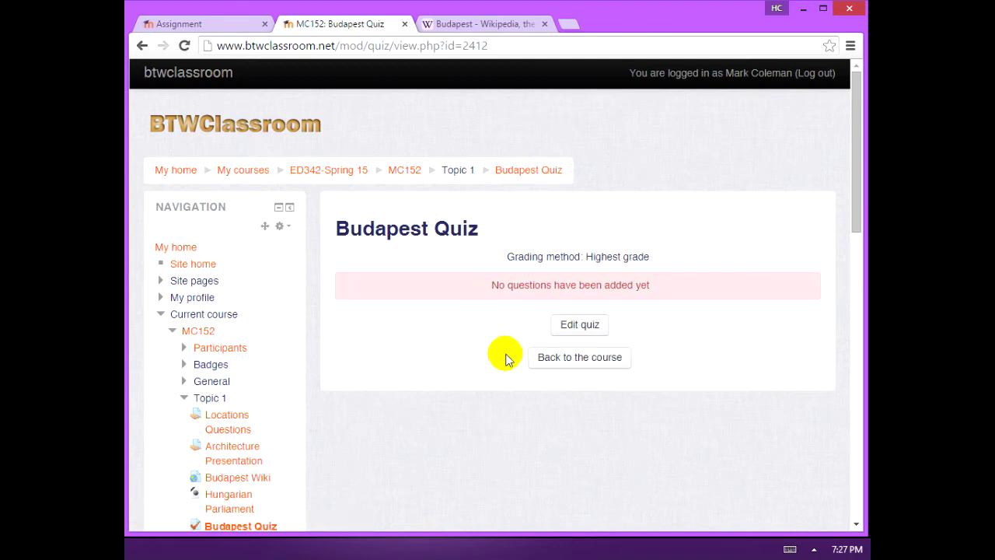
Step: Open Budapest Quiz for editing, collapse the question bank, and begin adding a question
click(572, 330)
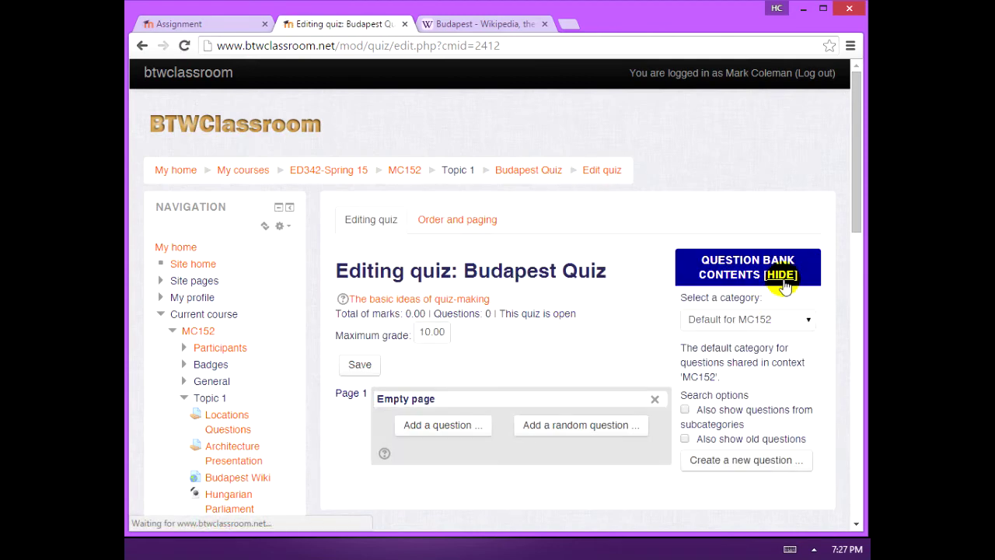
click(783, 274)
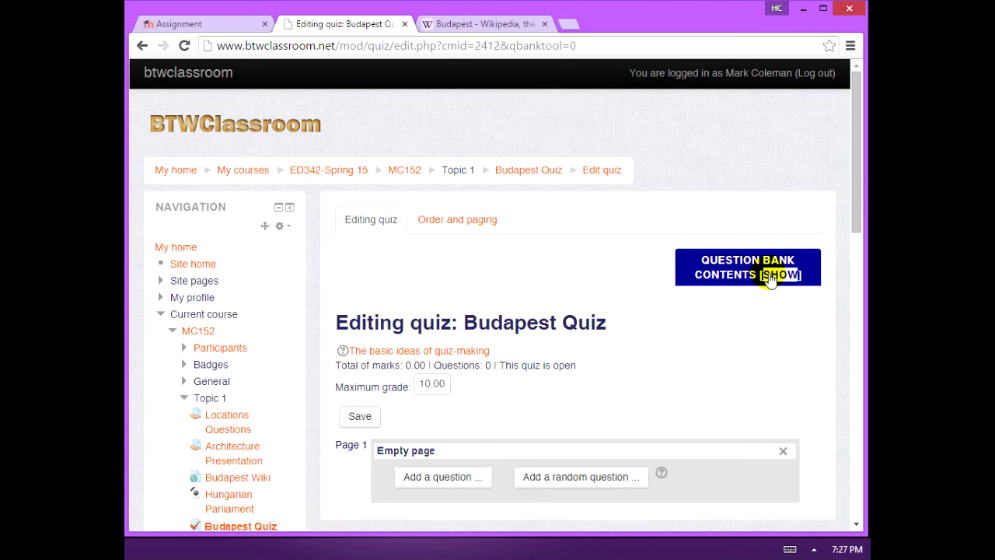
click(781, 277)
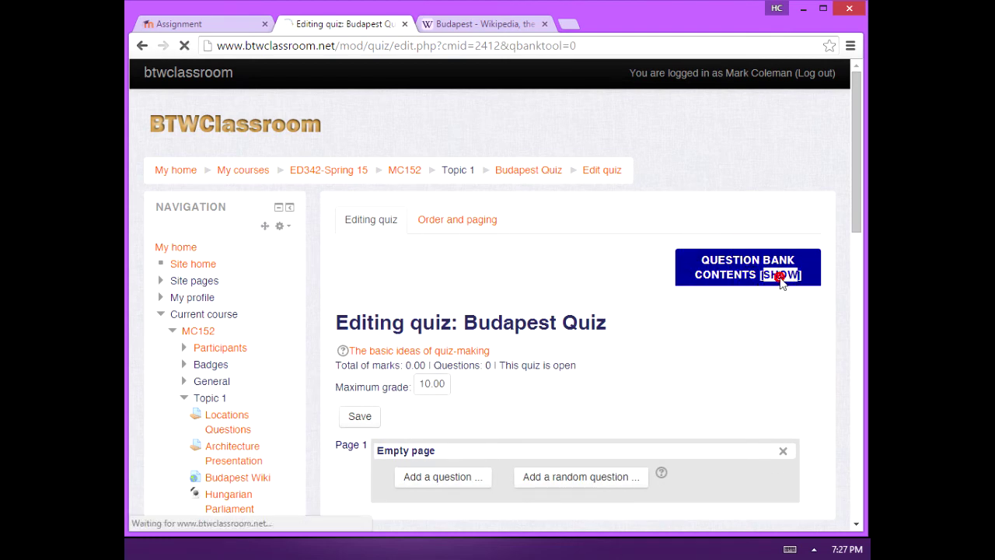
click(781, 277)
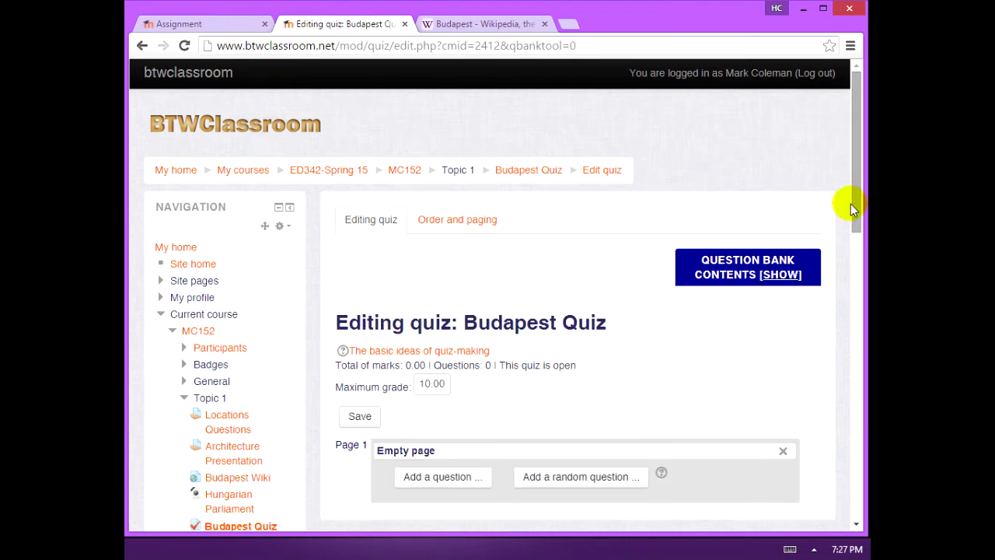
drag(855, 205, 859, 299)
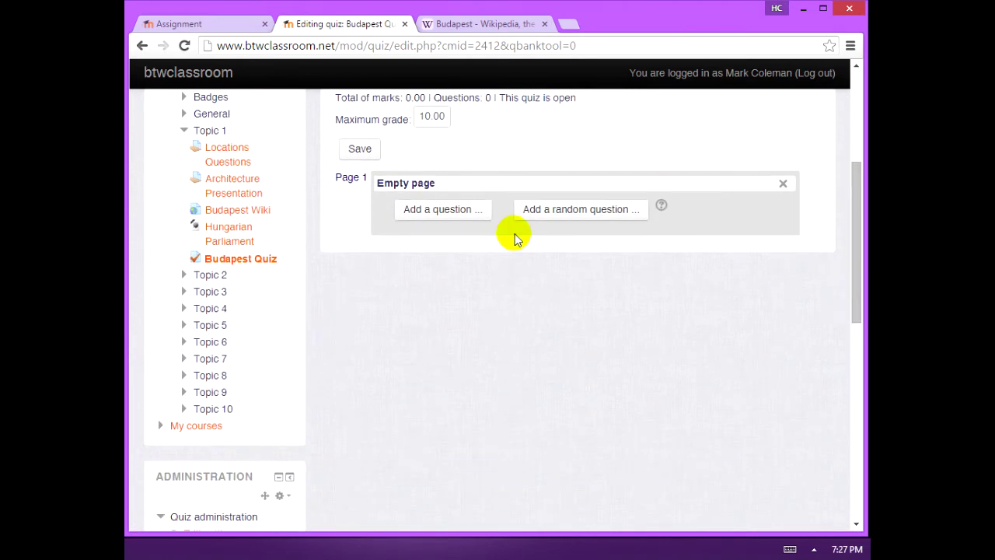
click(443, 211)
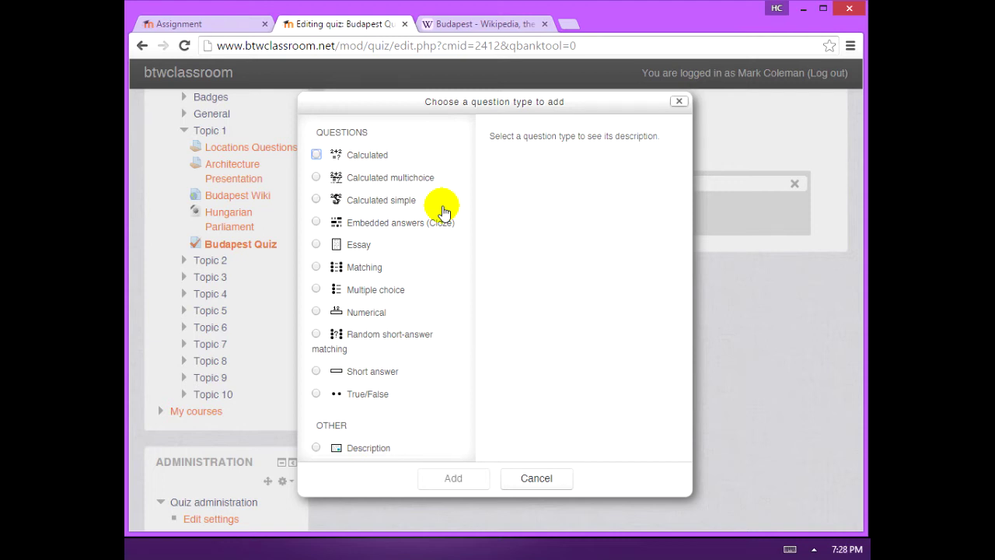
Step: Create an Essay question and select its name field
click(318, 245)
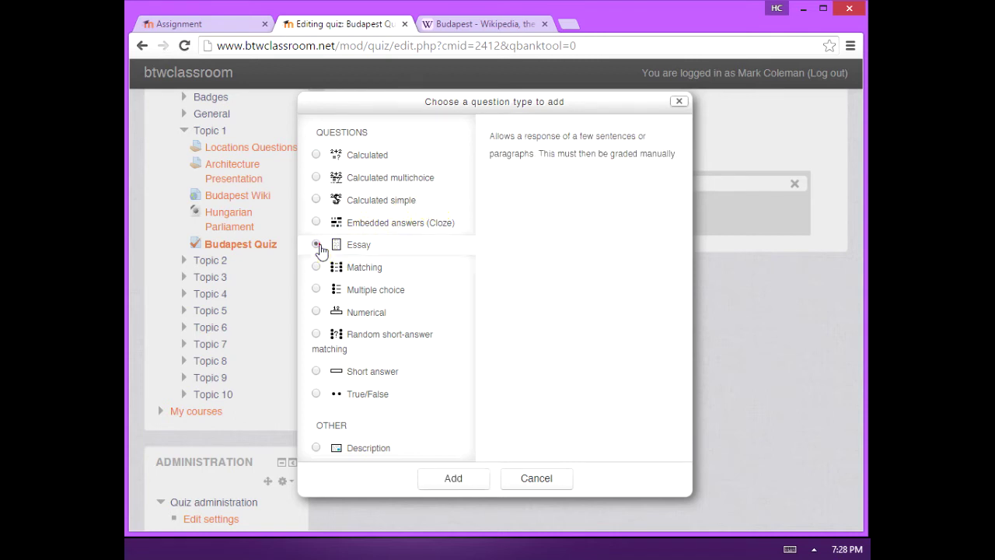
click(458, 482)
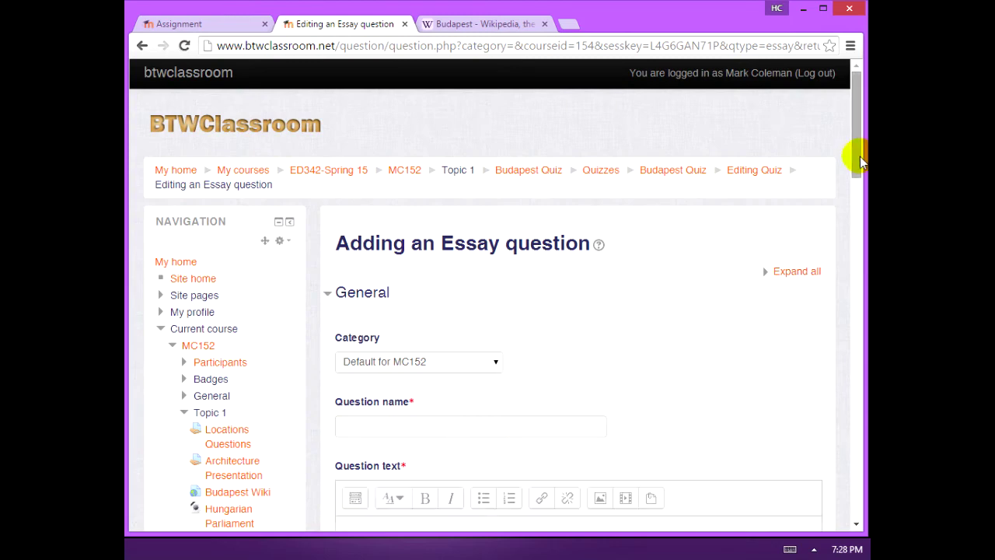
drag(858, 162, 858, 218)
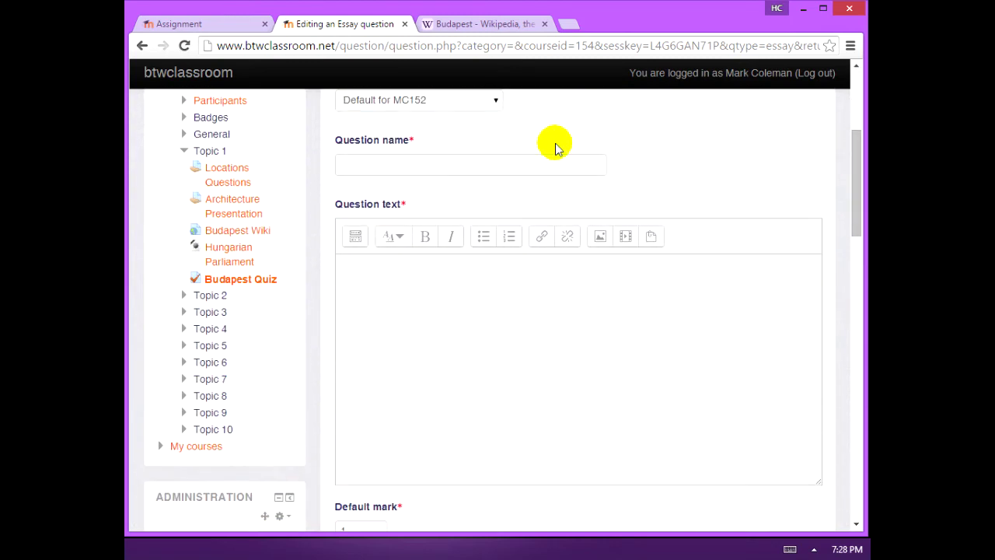
click(474, 165)
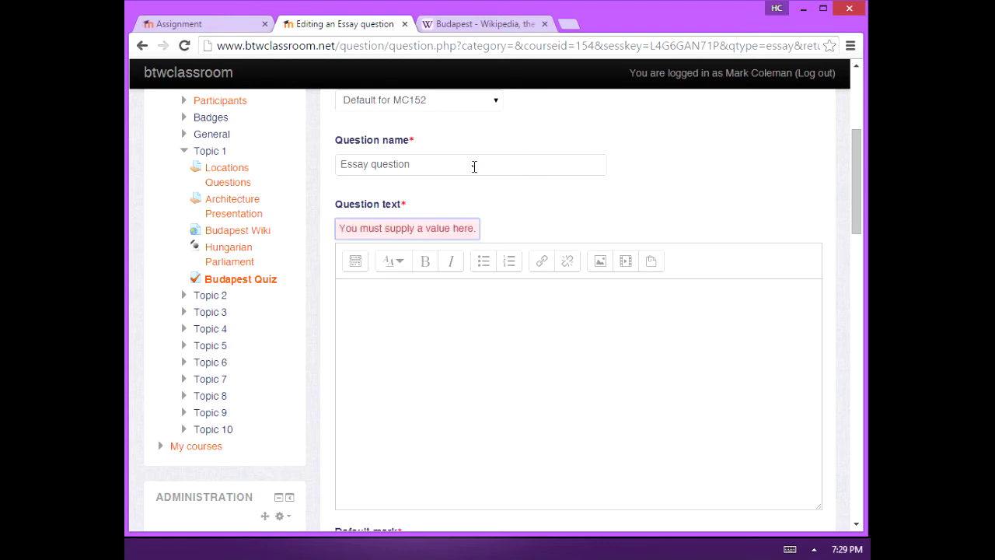
triple_click(473, 166)
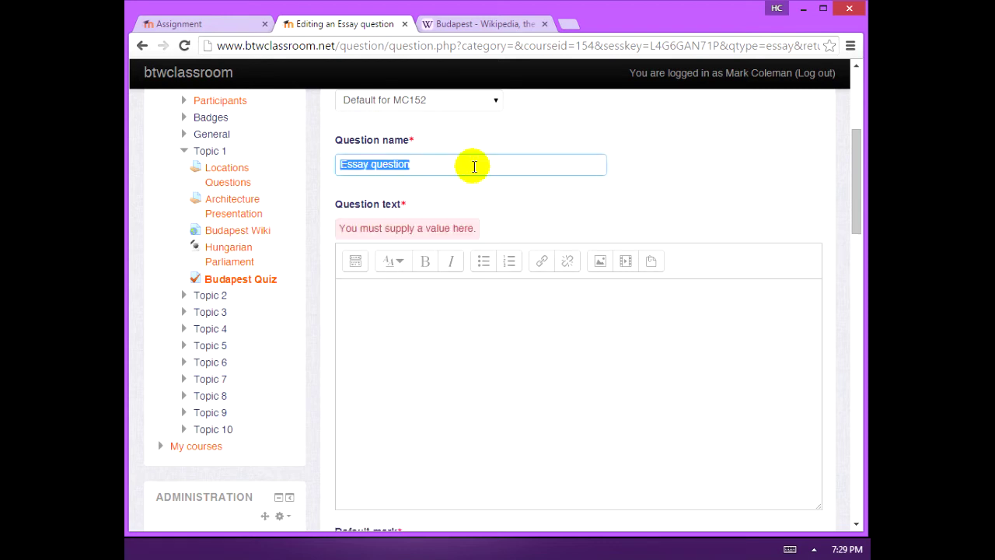
Step: Enter the question text asking how the Buda–Pest rivalry shaped the city, then save
click(407, 327)
text(How has the rivalry b)
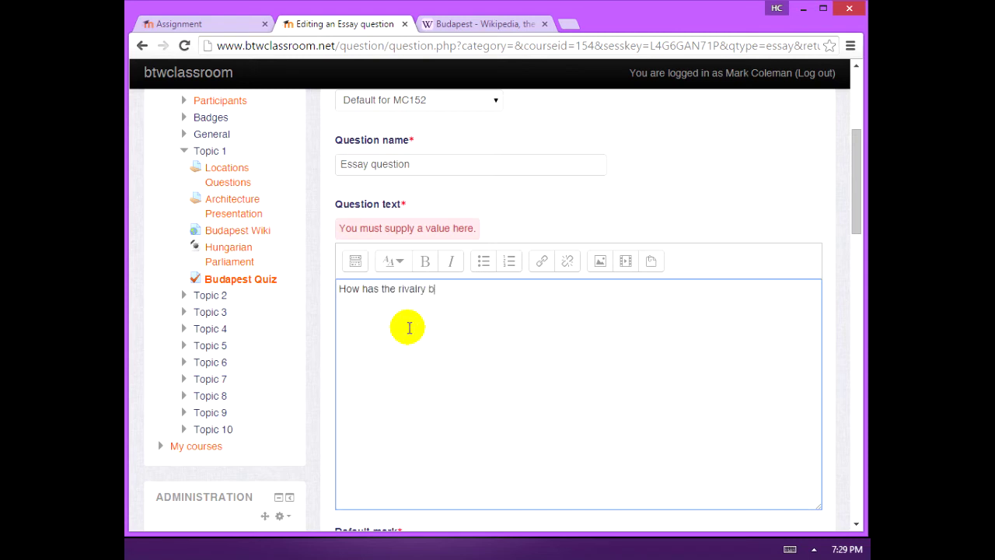
text(etween Buda and PEs)
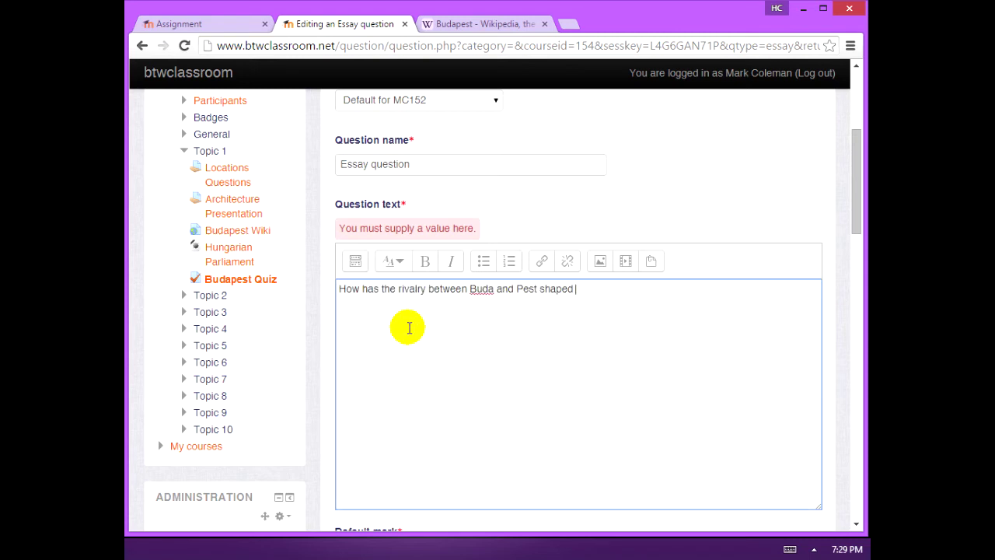
scroll(797, 451, down, 3)
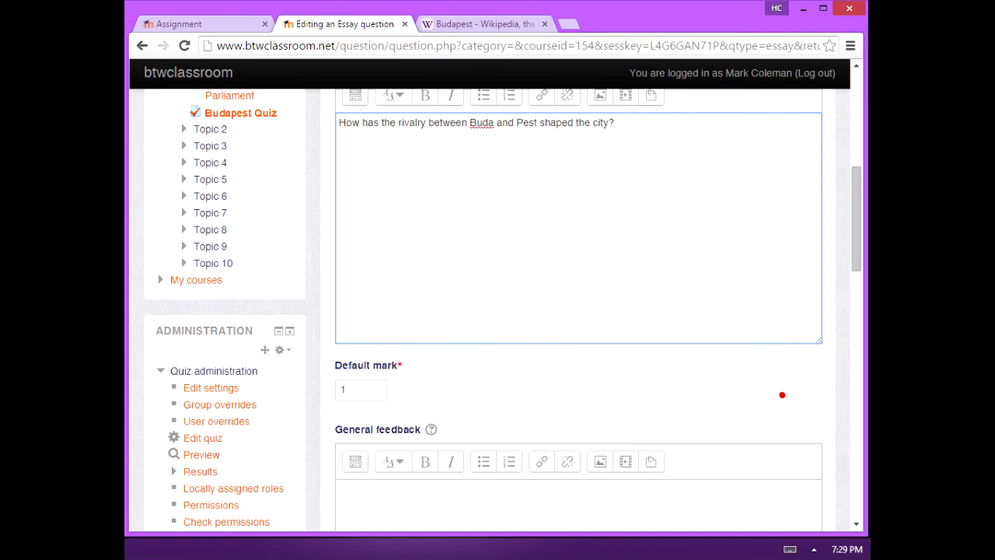
scroll(770, 406, down, 7)
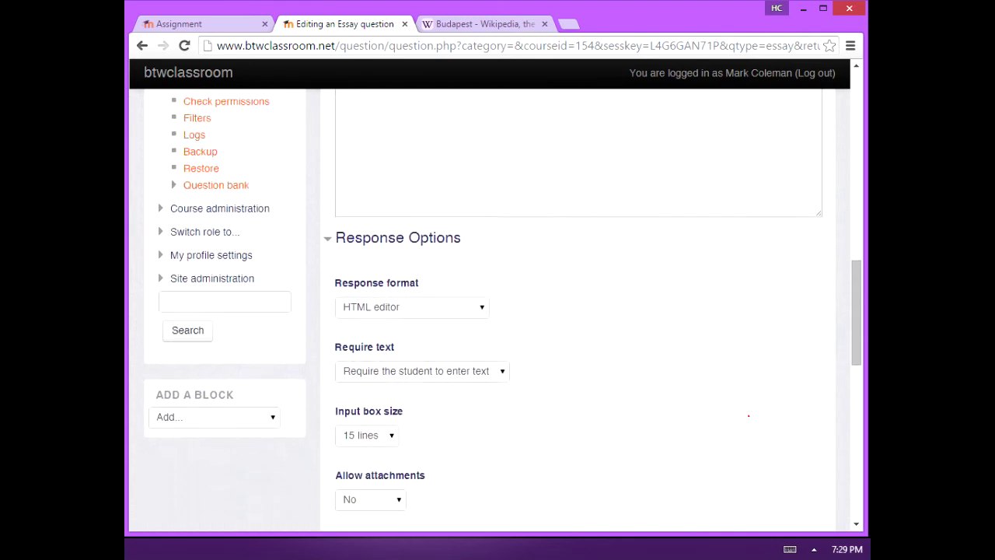
scroll(748, 440, down, 6)
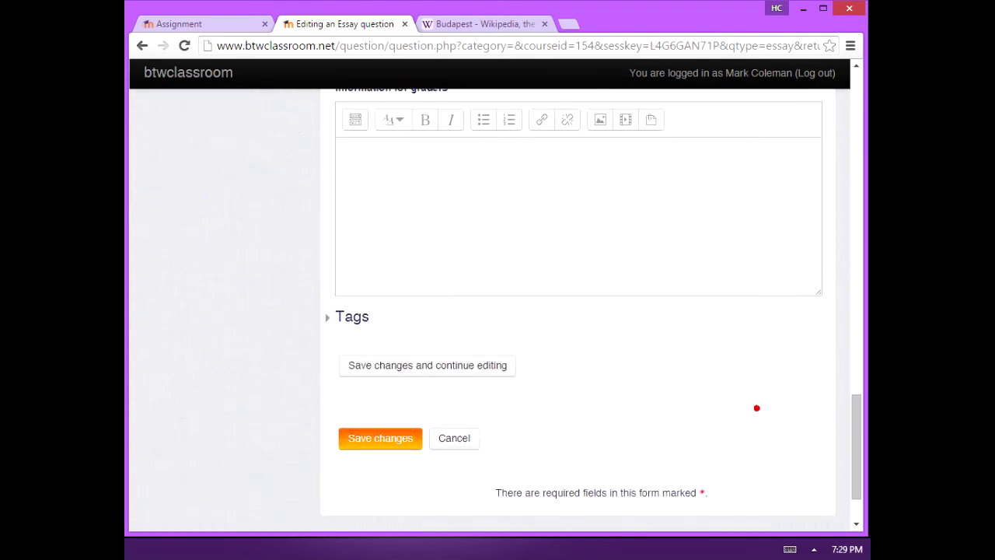
click(756, 408)
scroll(756, 408, down, 1)
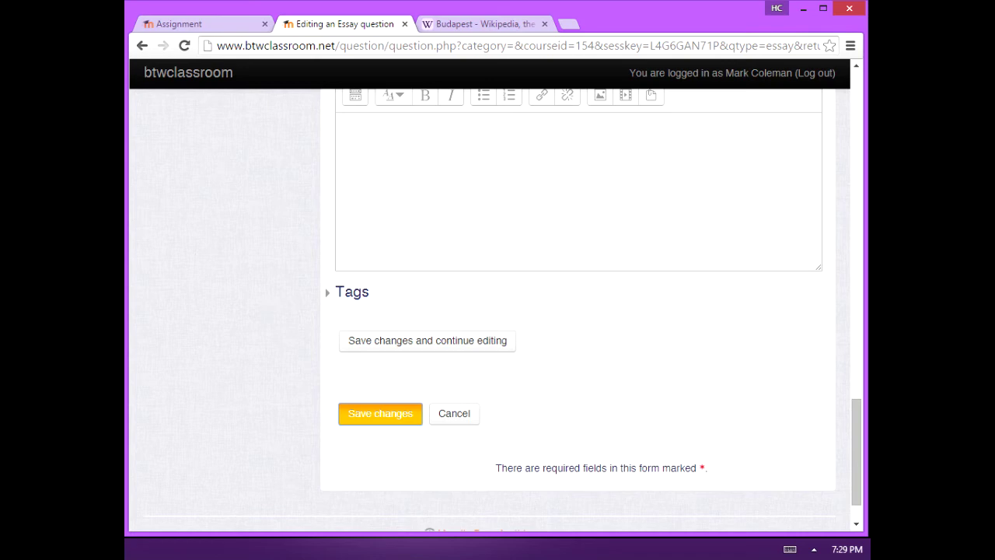
click(355, 410)
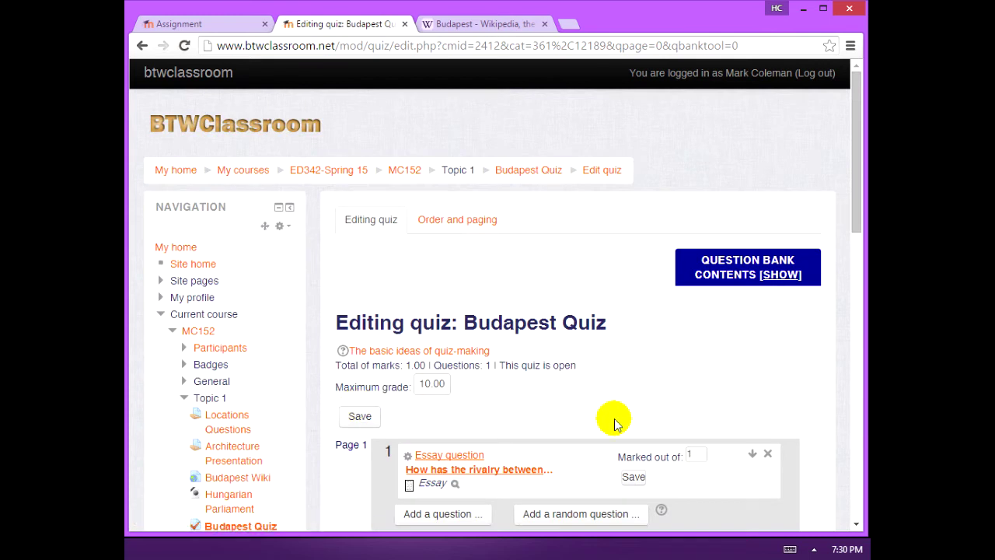
Step: Add a True/False question to the quiz and enter its name 'plains'
click(474, 516)
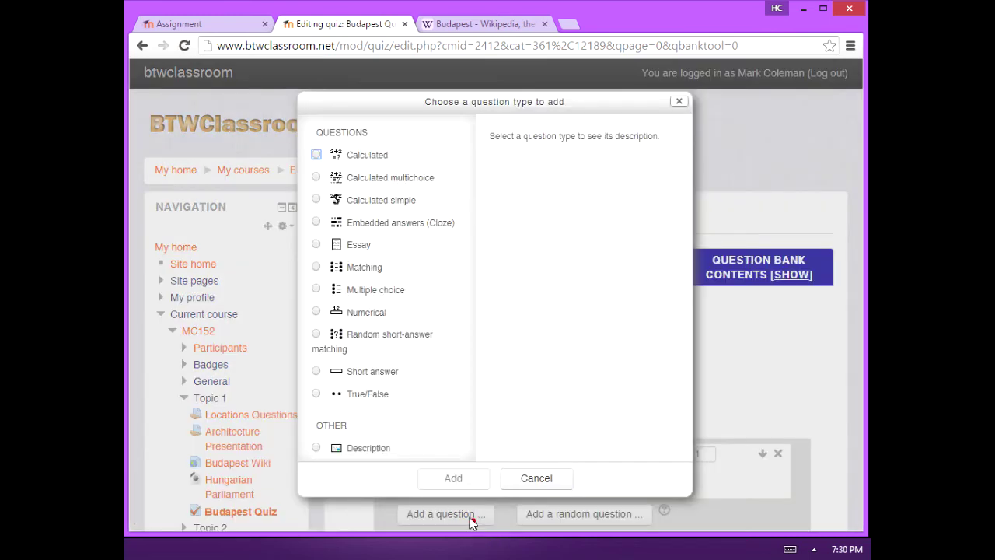
click(315, 394)
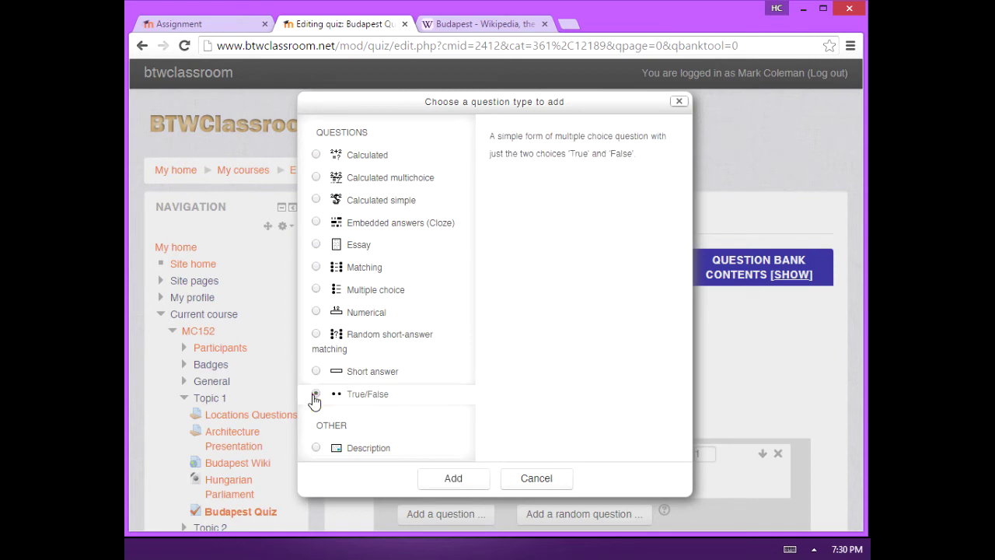
click(437, 476)
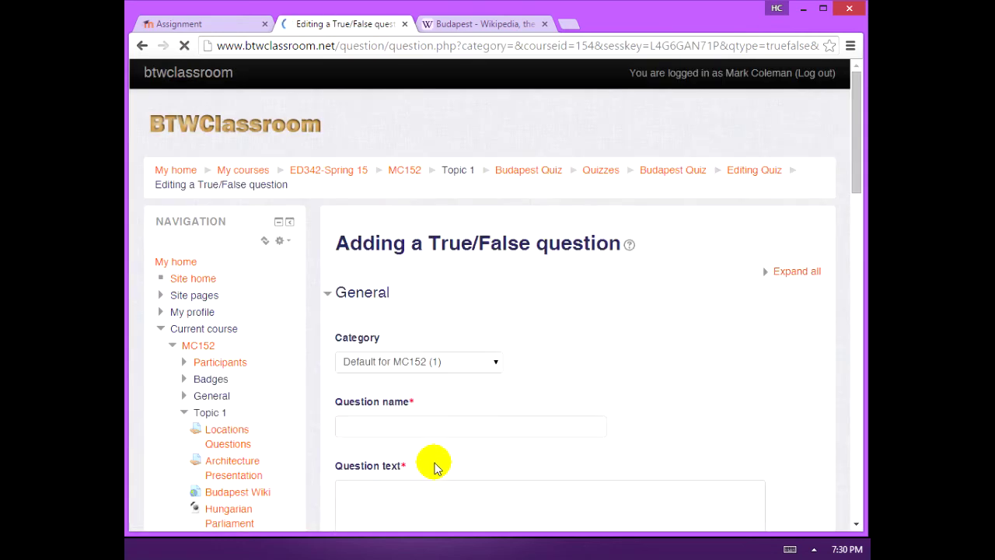
click(489, 426)
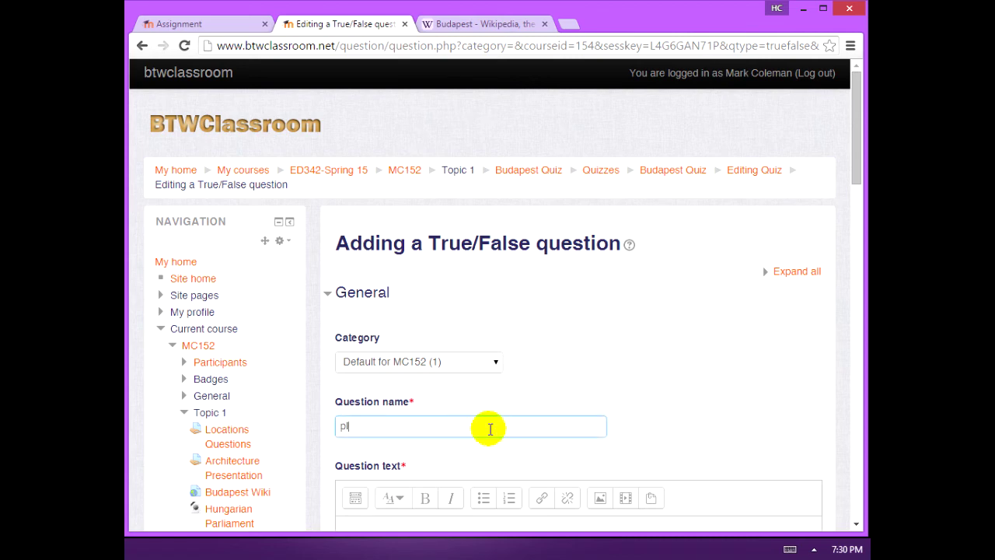
Step: Enter text 'Buda is the side of the river on the plains', keep answer False, and save
scroll(715, 417, down, 3)
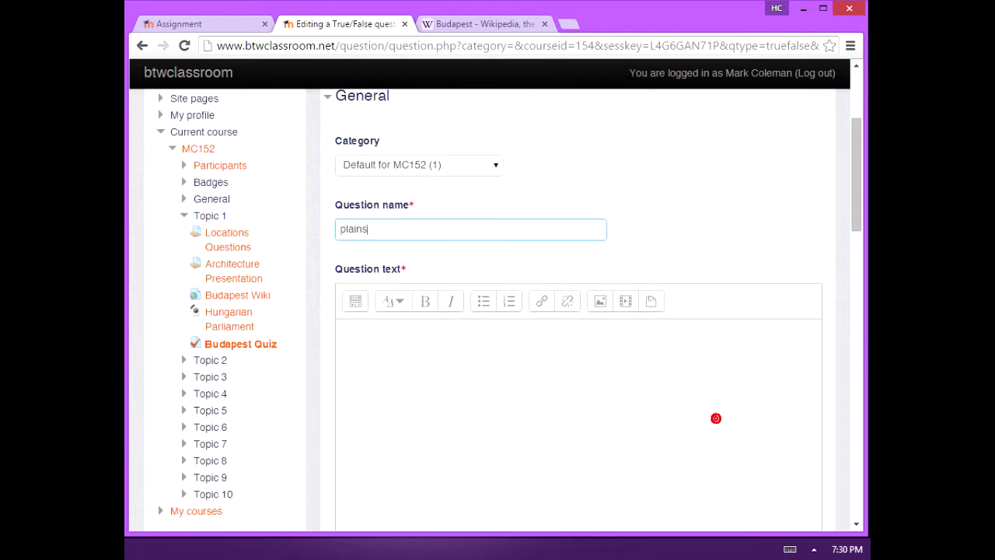
click(656, 348)
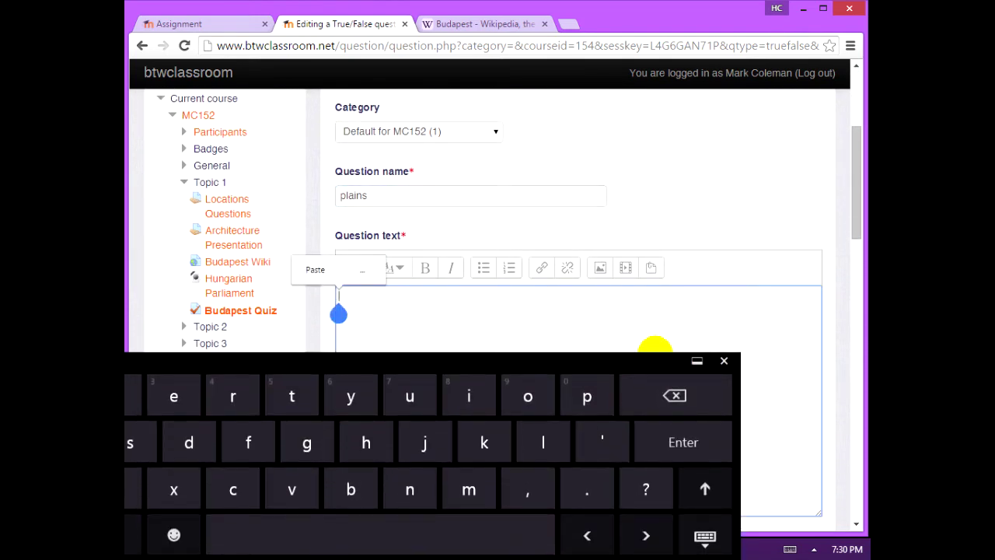
text(B)
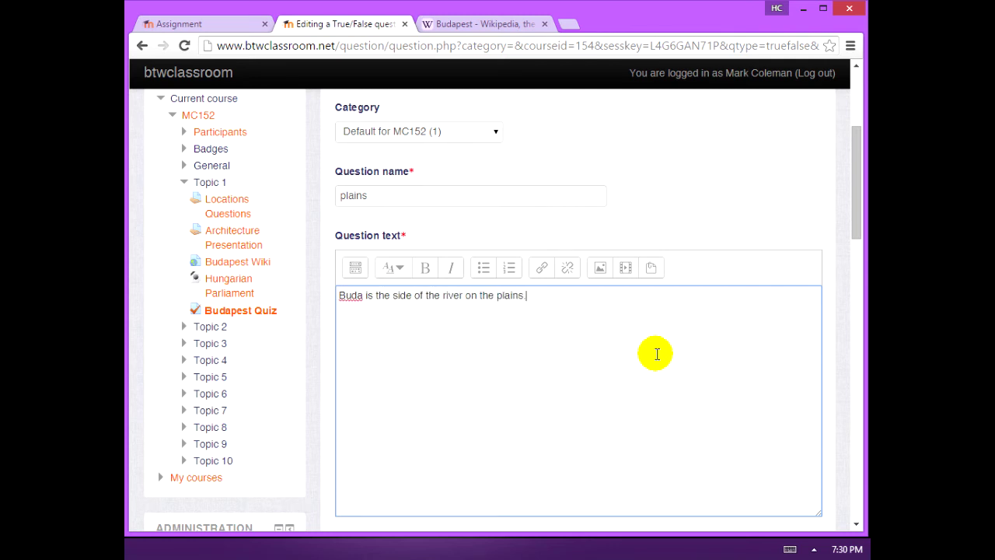
scroll(657, 353, down, 5)
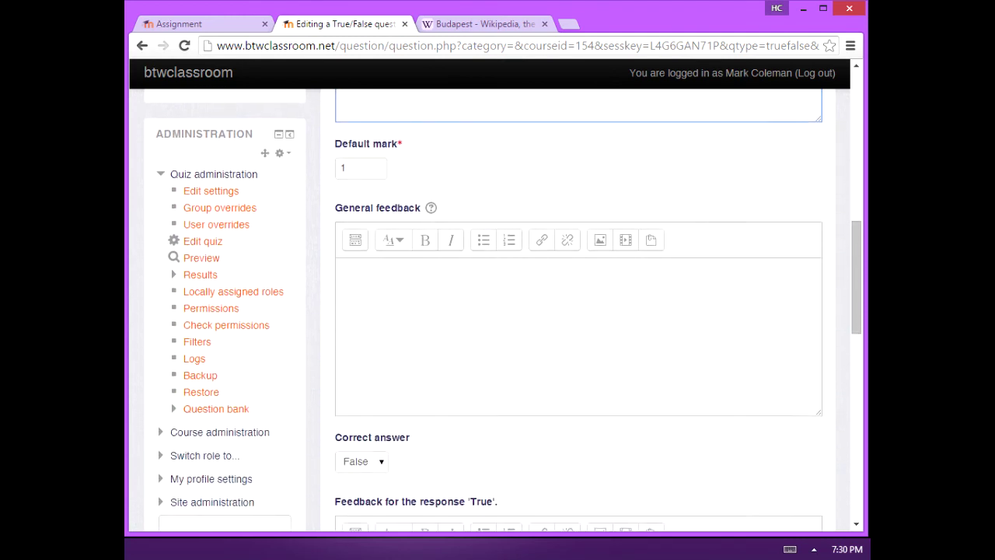
scroll(846, 333, down, 2)
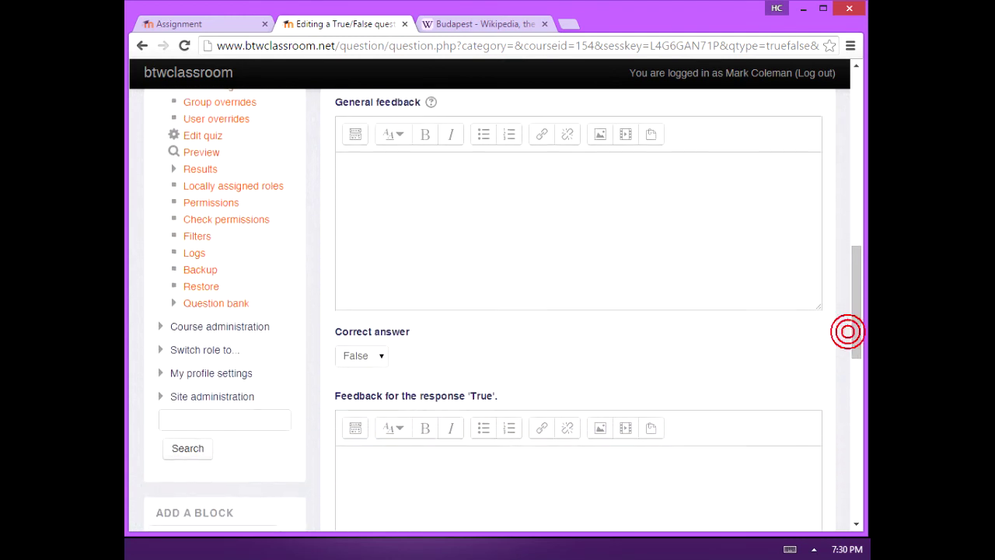
click(378, 352)
click(379, 353)
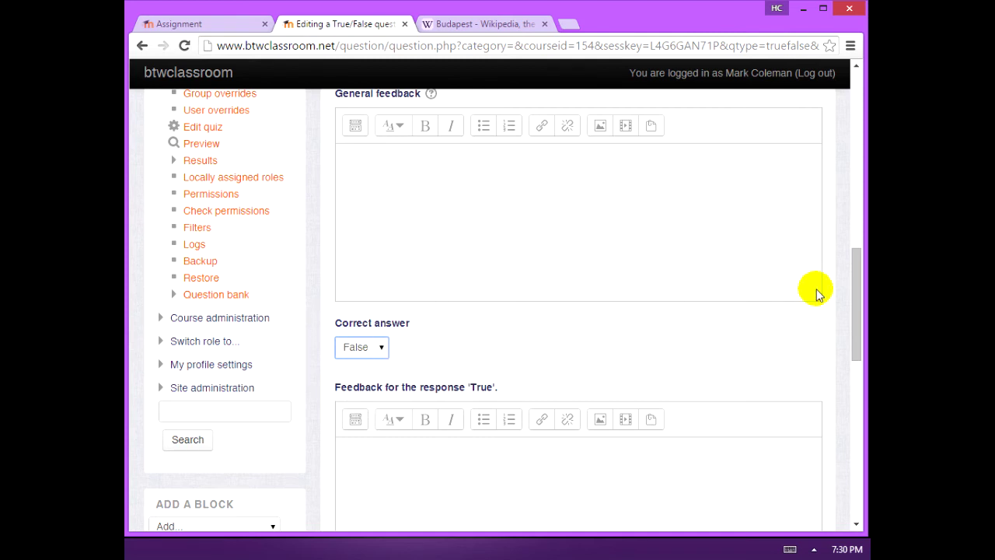
drag(853, 289, 850, 456)
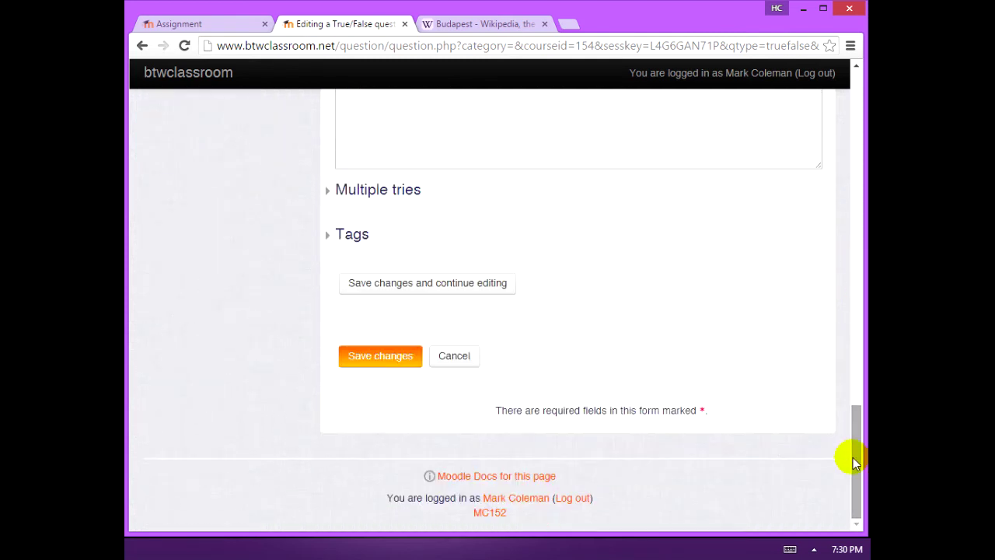
click(404, 359)
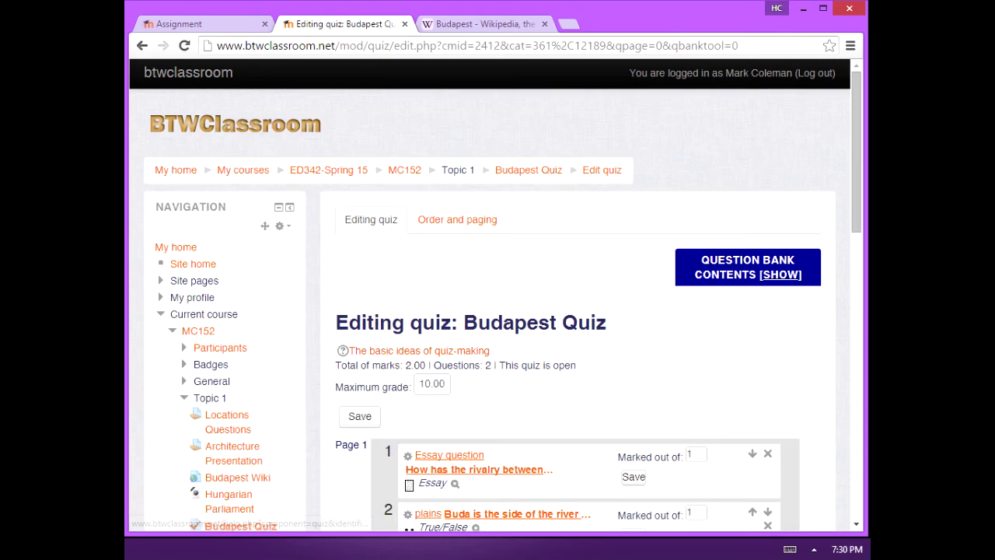
Step: Add a third question to Budapest Quiz using the Matching question type
drag(855, 171, 854, 250)
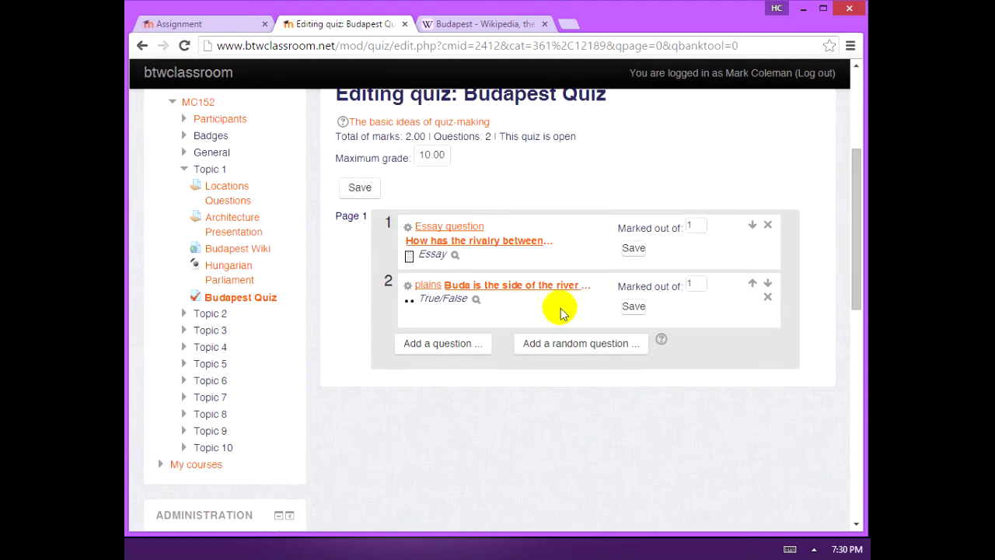
click(427, 348)
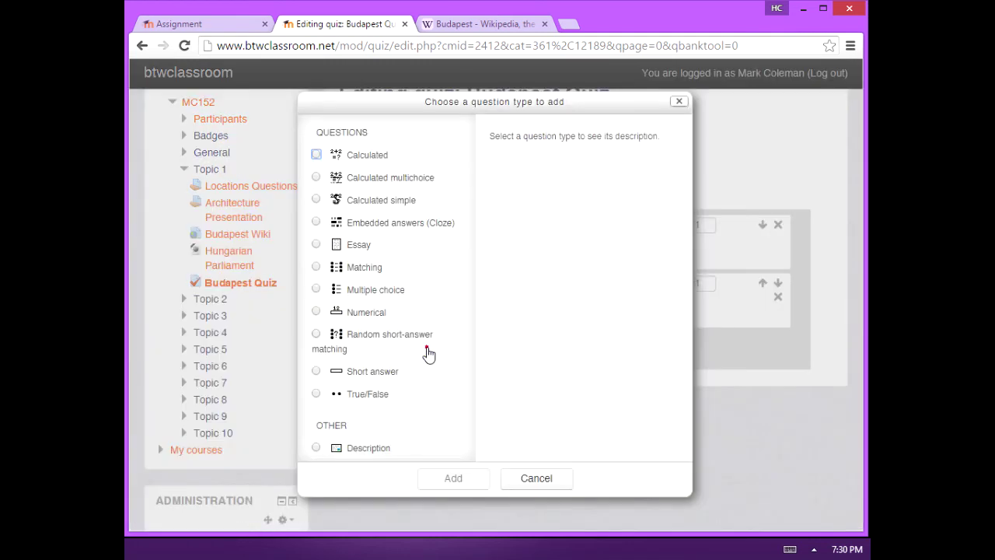
click(316, 268)
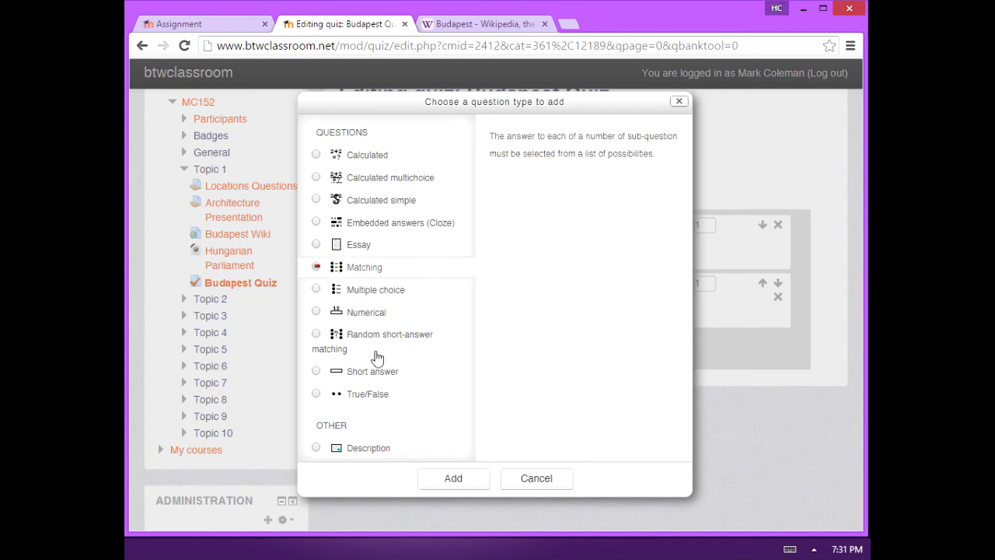
click(452, 476)
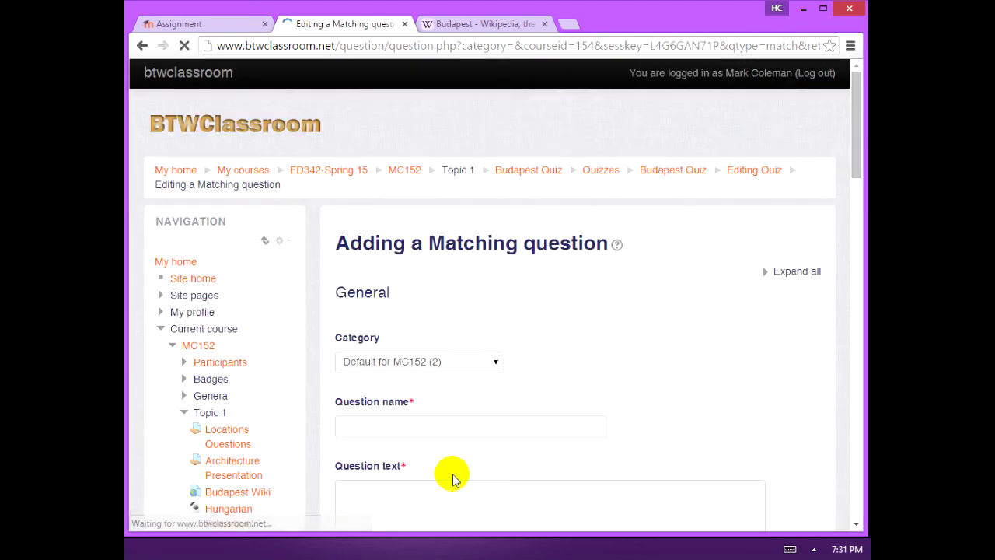
Step: Name the matching question 'Locations matching'
click(427, 420)
text(Locations )
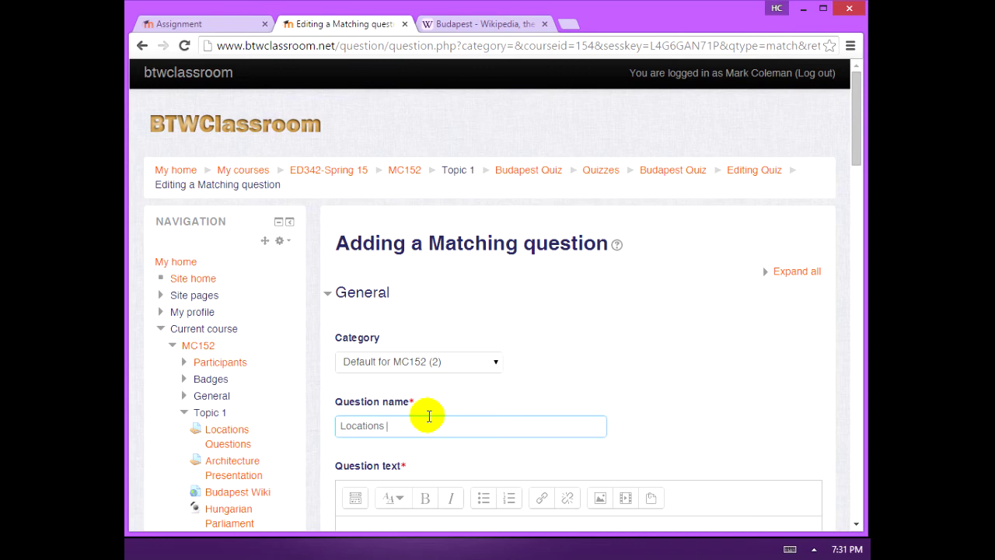
text(matching)
scroll(429, 416, down, 4)
Step: Enter question text asking students to match each location to its significance
click(697, 336)
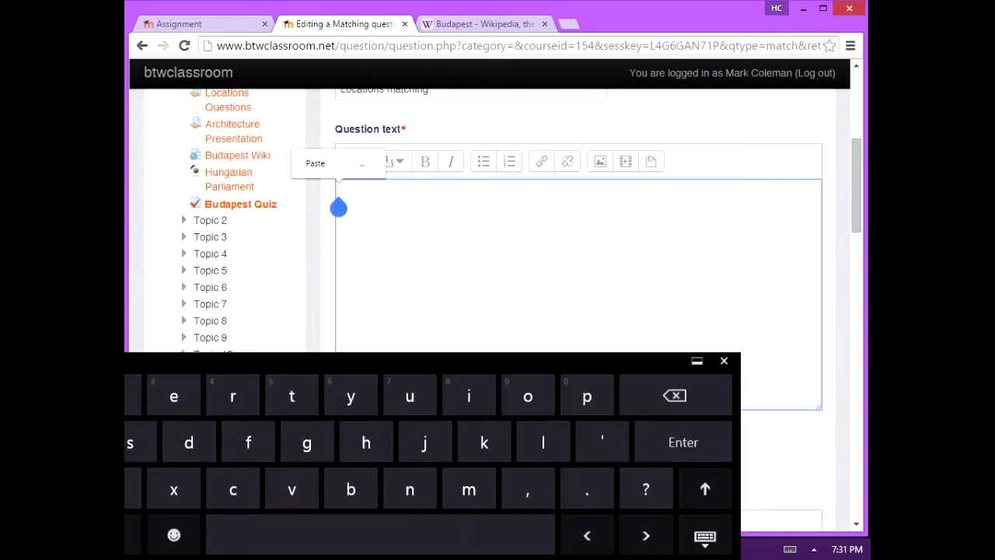
click(624, 249)
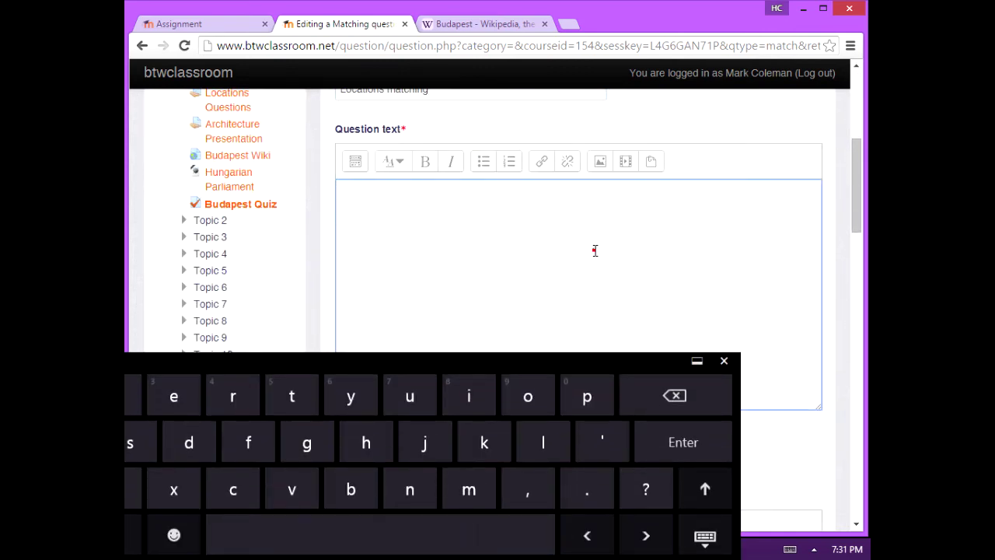
click(593, 249)
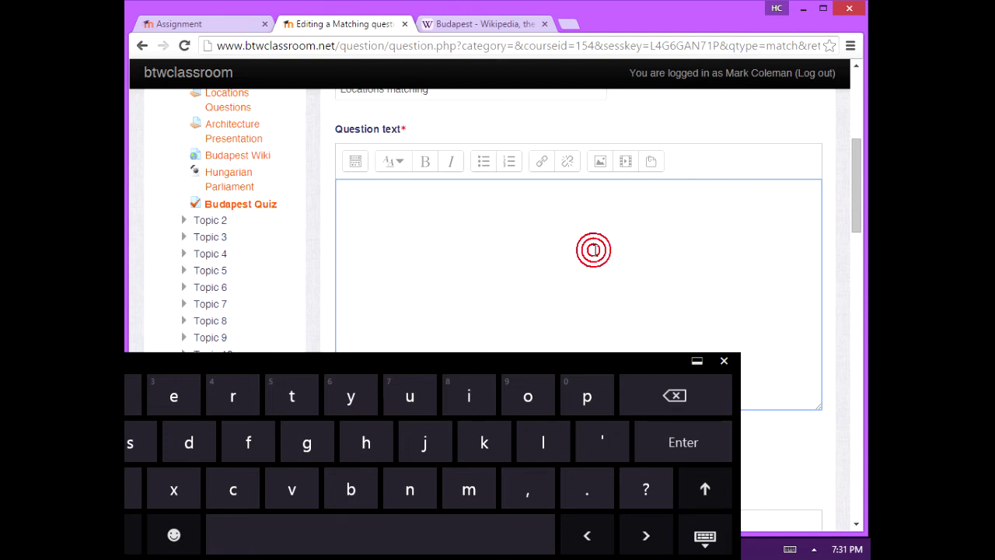
text(Ma)
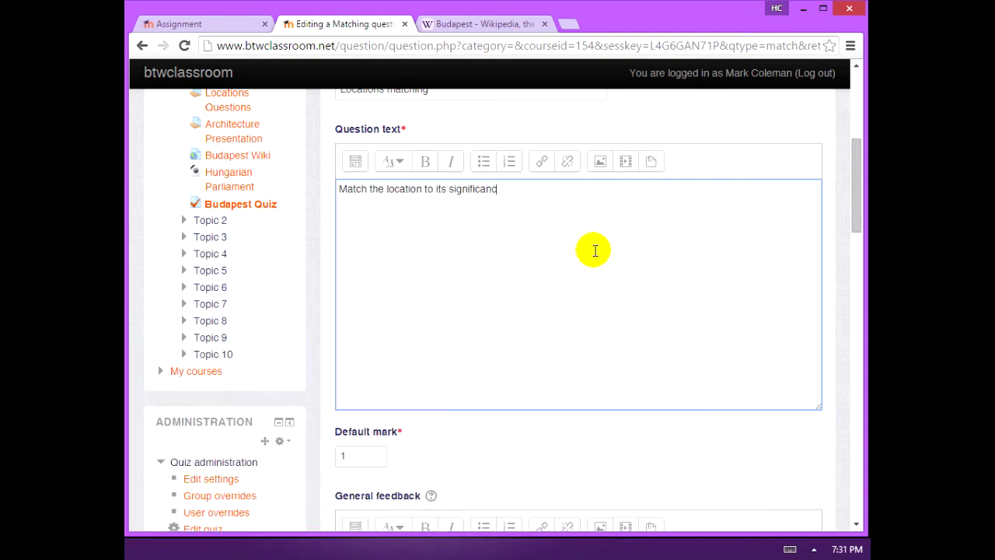
scroll(594, 251, down, 9)
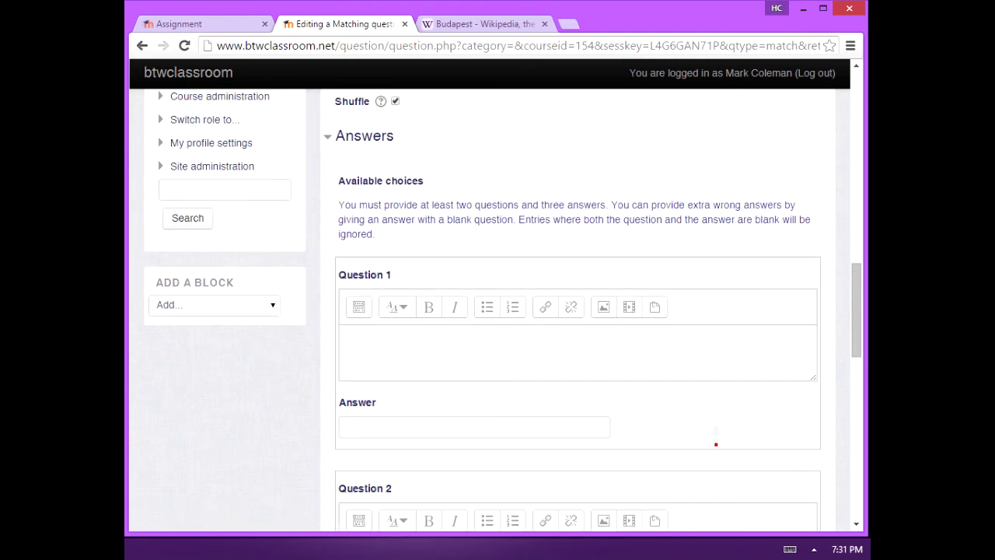
Step: Fill in the first matching pair, with Gellert Hill as the answer
click(342, 251)
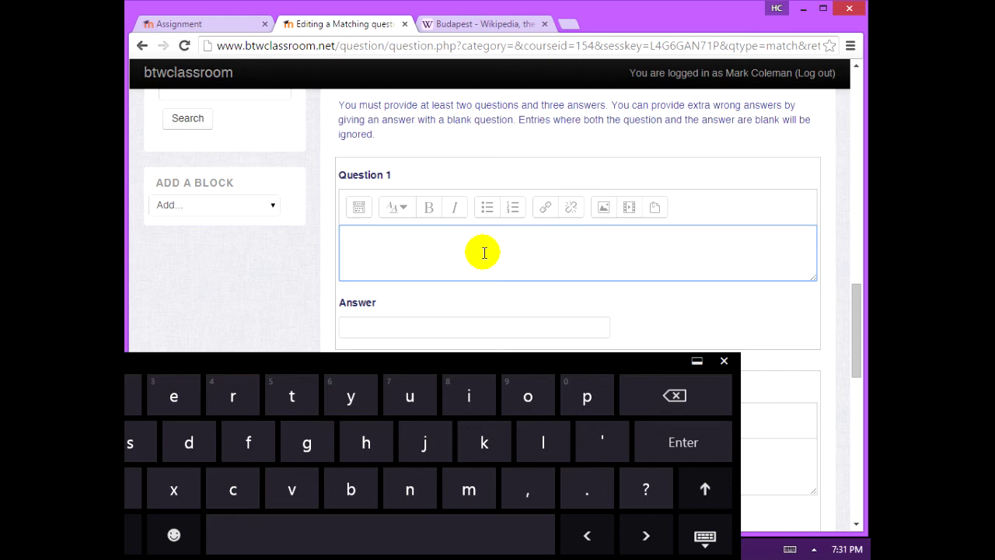
click(483, 253)
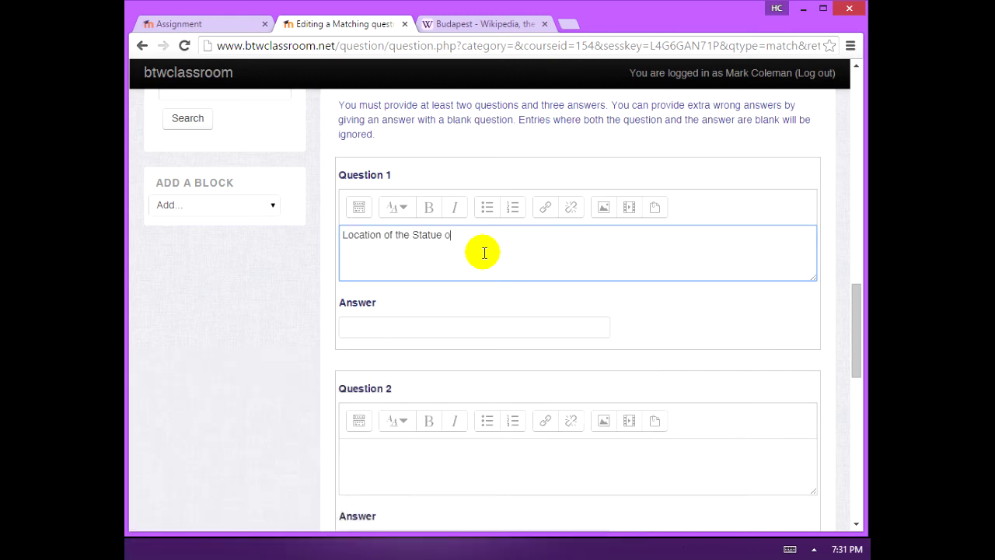
click(466, 327)
text(Gellert Hill)
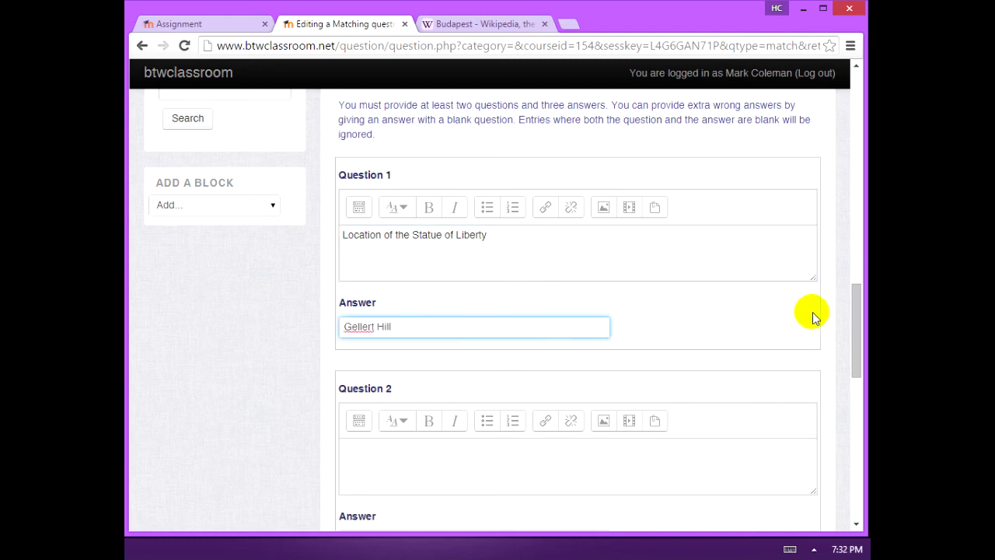
drag(856, 318, 855, 389)
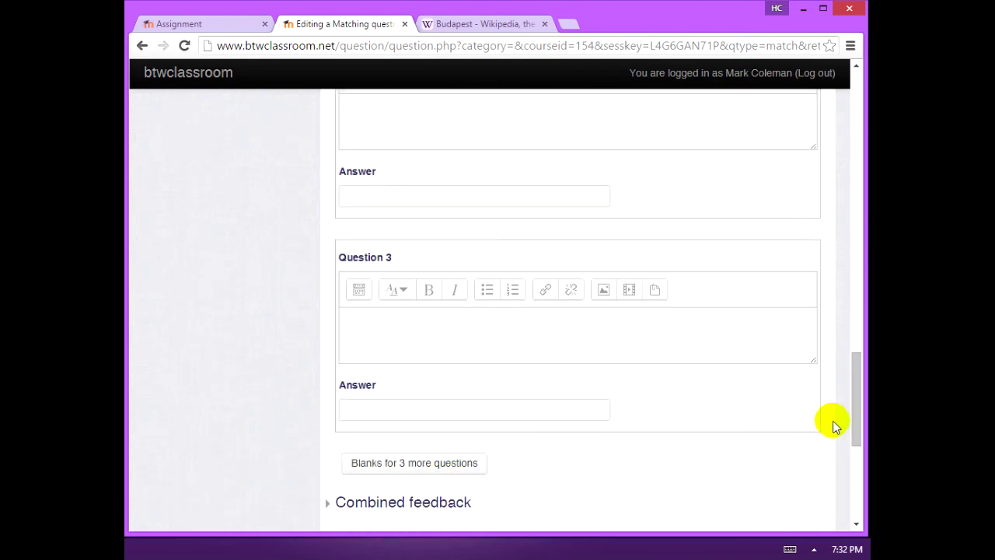
drag(861, 377, 862, 363)
Step: Add pairs 'Former Gestapo headquarters'–Terror House and 'Main shopping…', then save the question
click(573, 190)
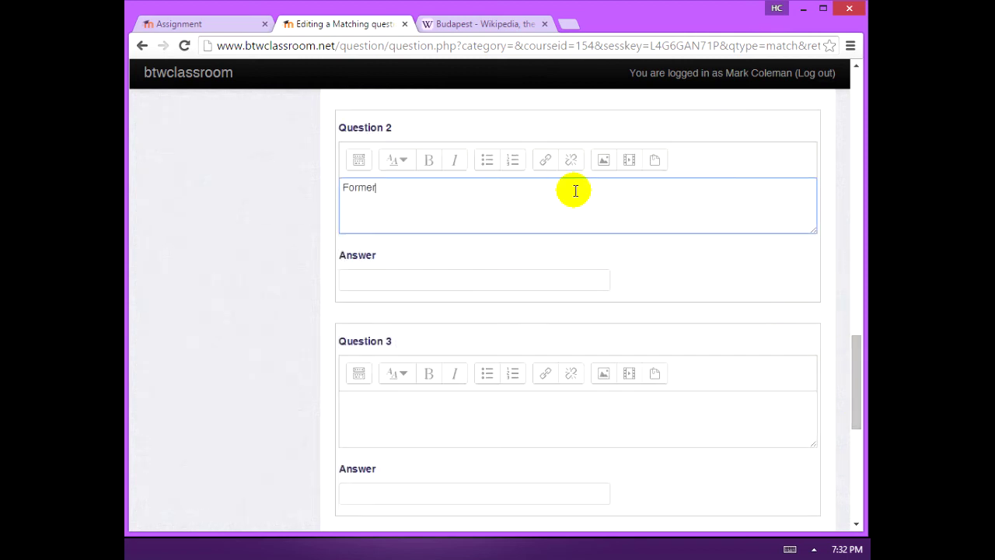
text(rters)
click(536, 279)
text(Terror House)
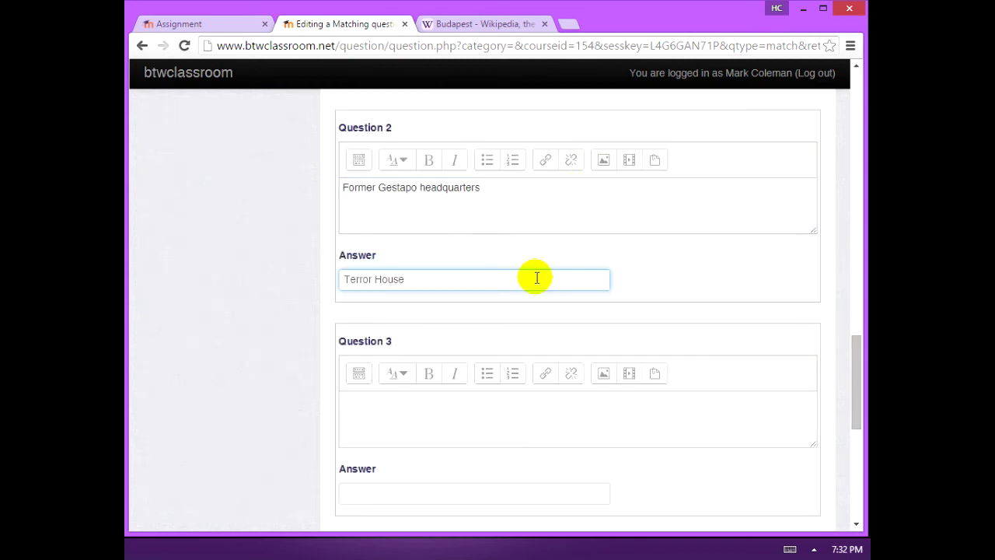
click(485, 404)
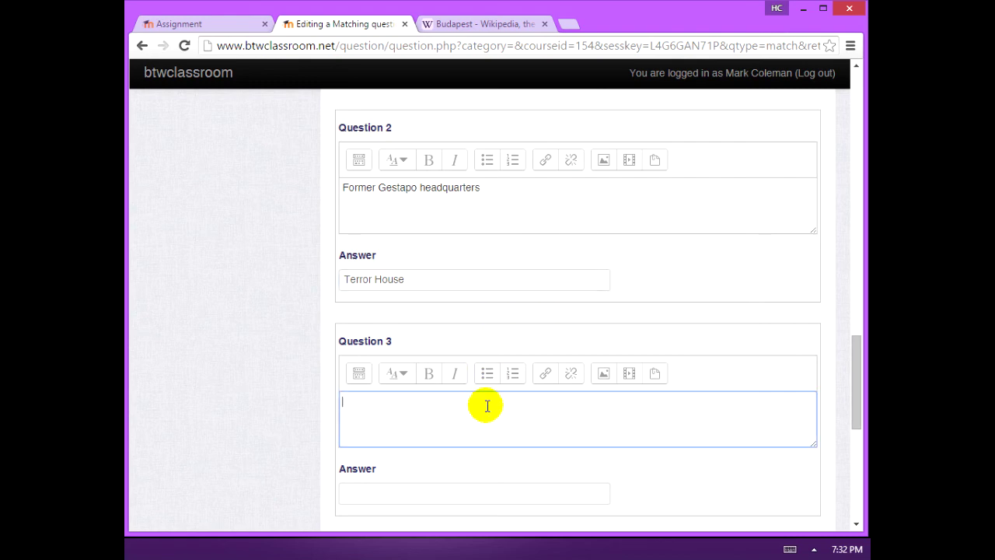
text(Main shopping district of Pest)
click(410, 489)
text(Andrea)
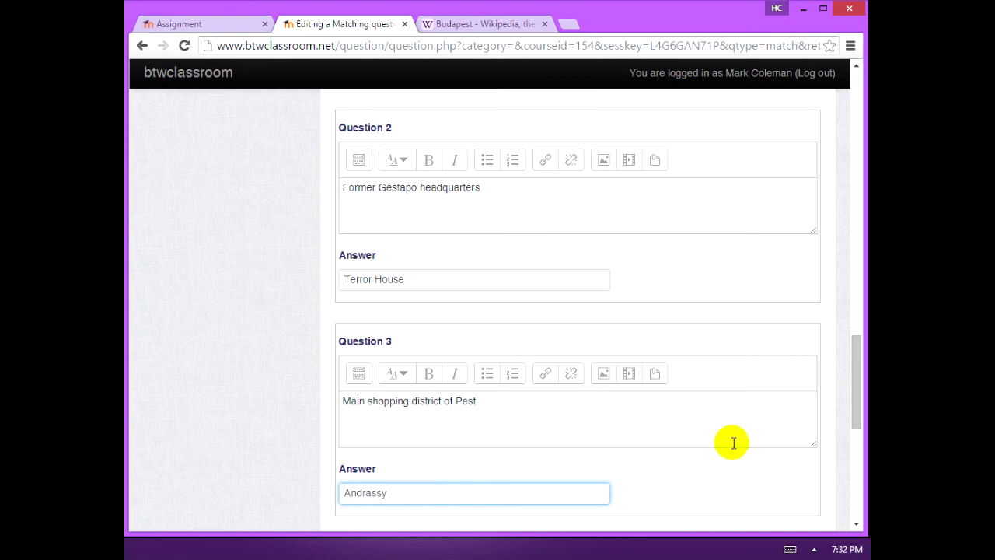
drag(852, 398, 852, 486)
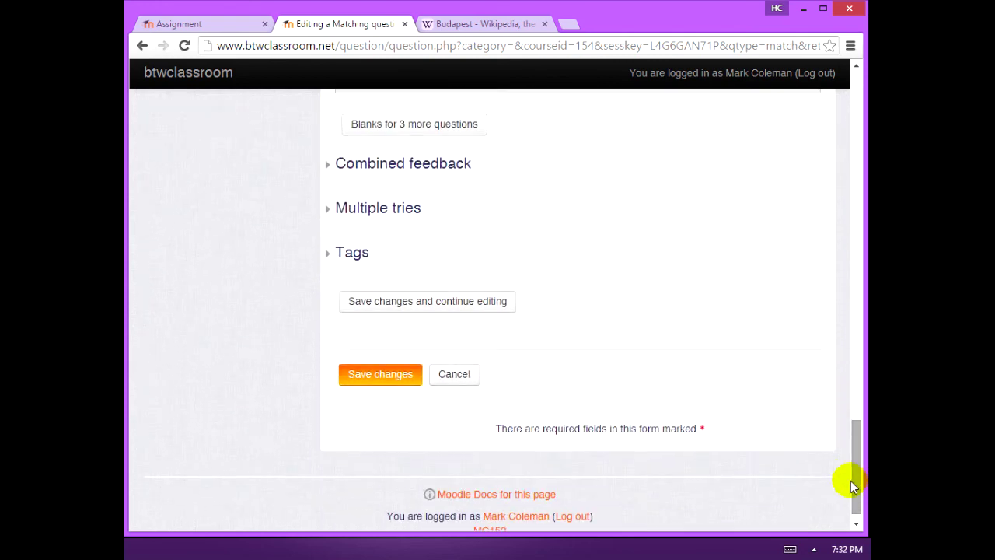
click(387, 377)
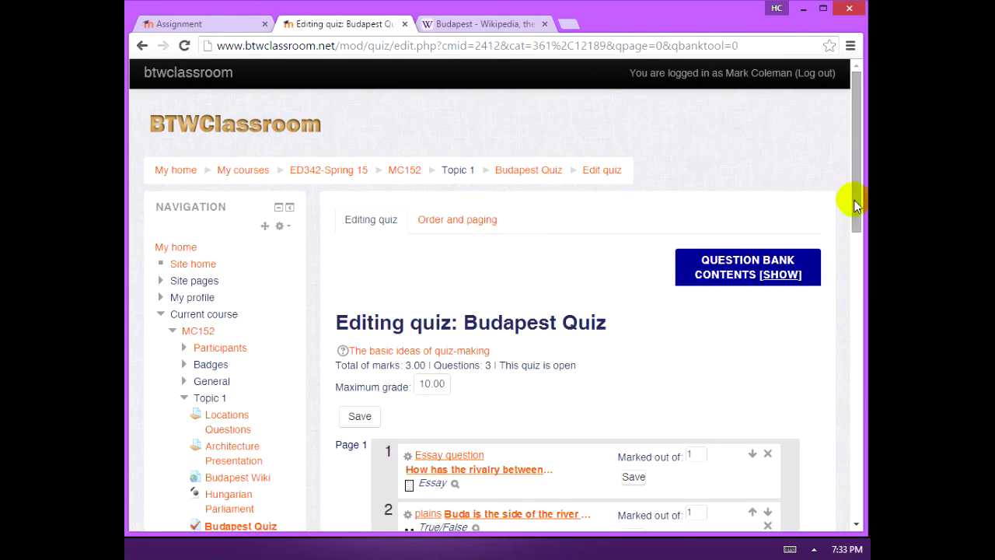
Step: Cancel the random-question option and start a new Multiple choice question in the Budapest Quiz
drag(856, 200, 854, 307)
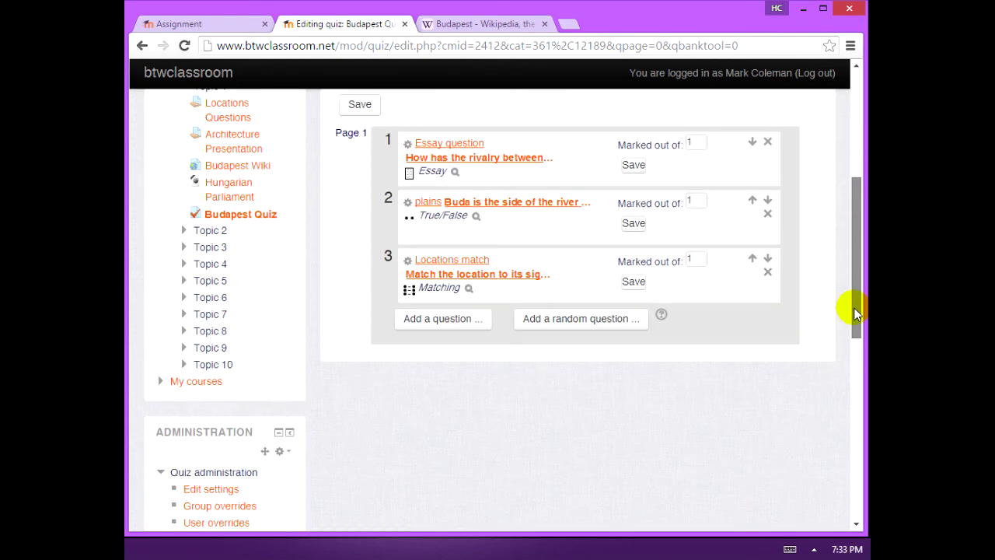
click(548, 319)
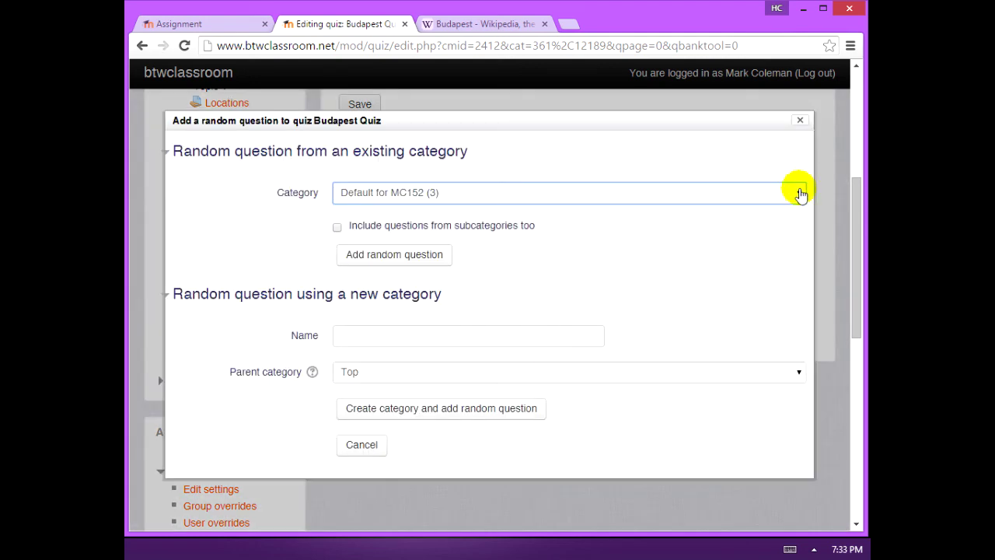
click(351, 450)
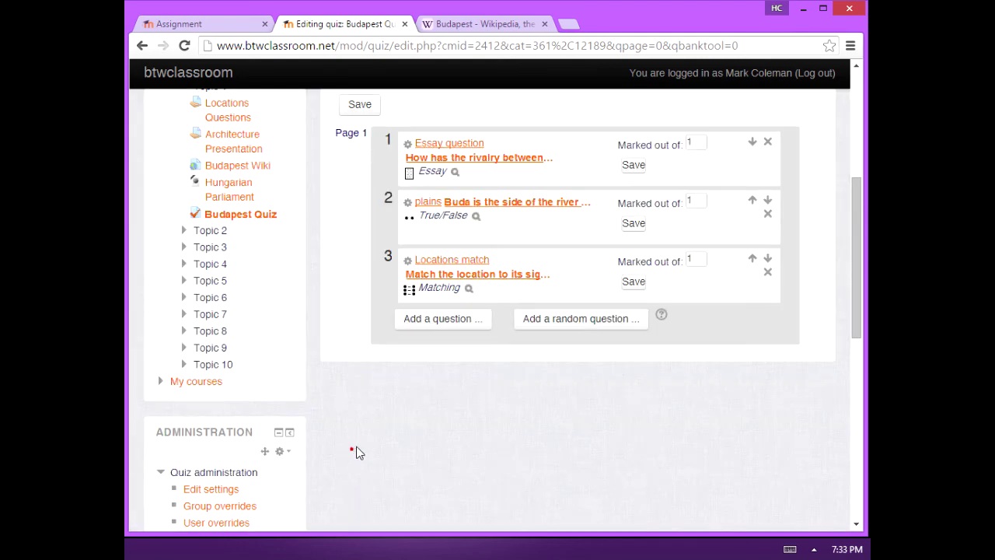
click(441, 325)
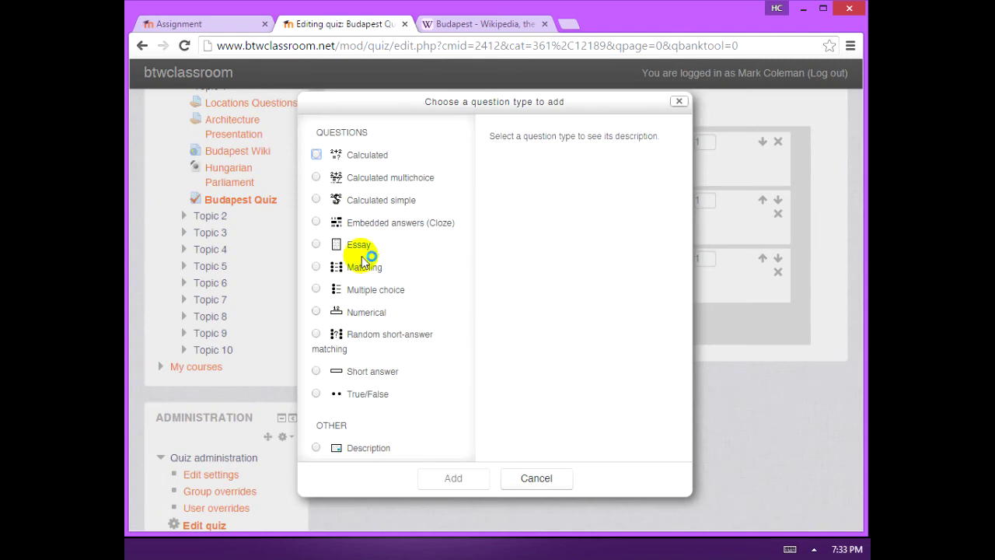
click(316, 289)
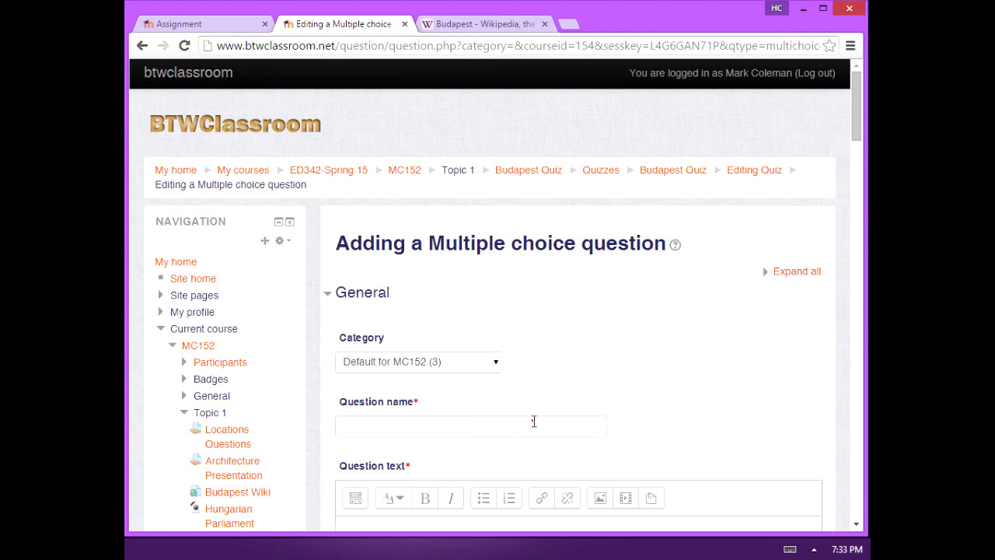
Step: Name the question 'River name' and ask 'What is the River that flows through Budapest?'
click(534, 421)
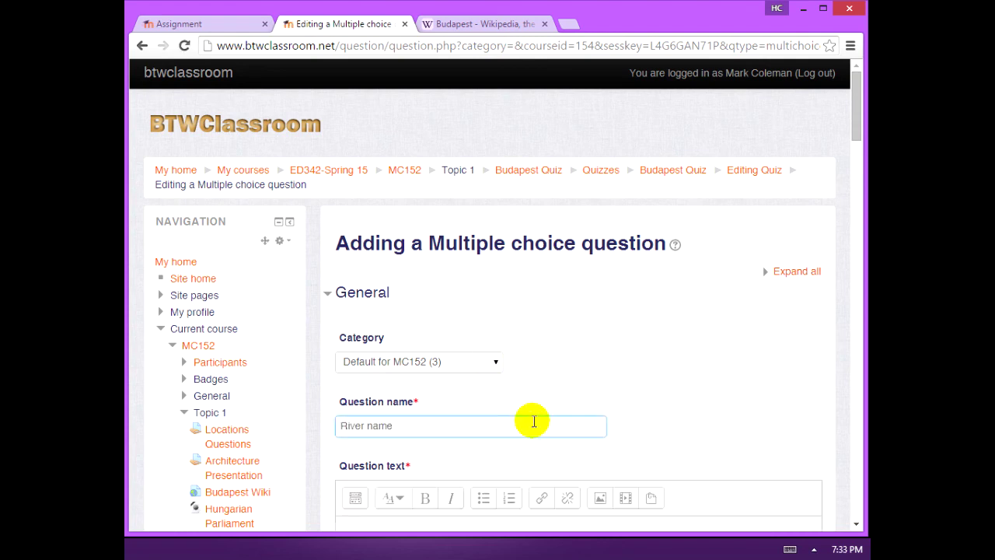
scroll(857, 183, down, 3)
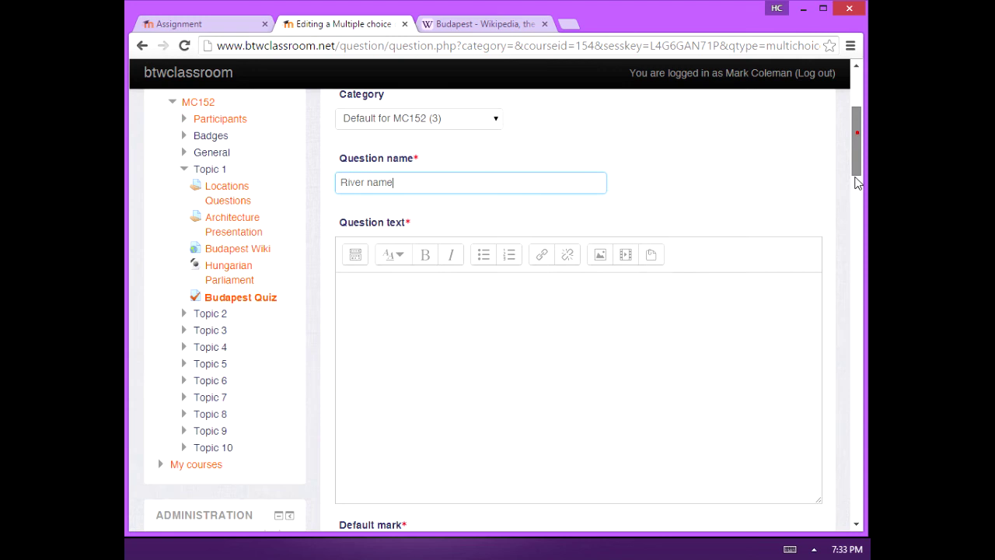
drag(857, 182, 855, 180)
click(575, 194)
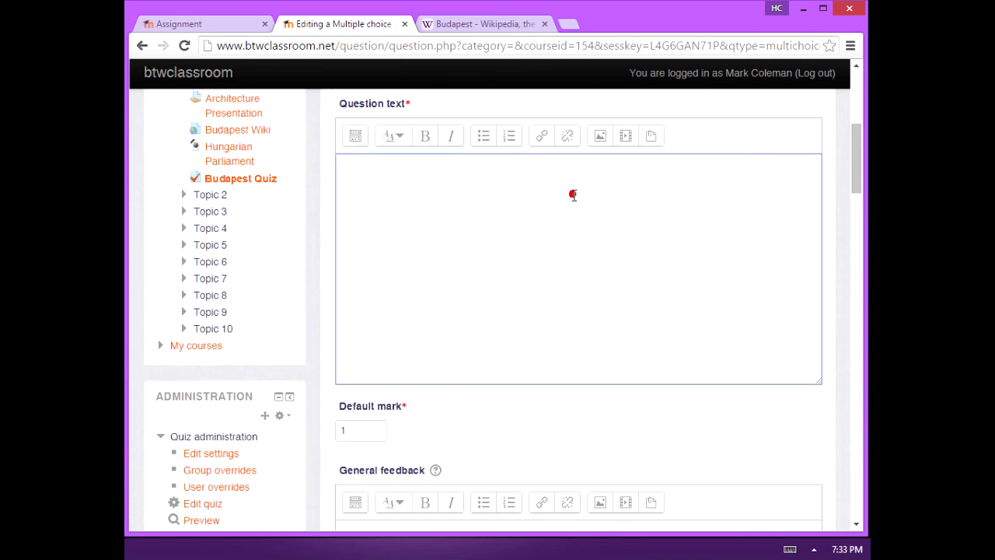
text(What is the)
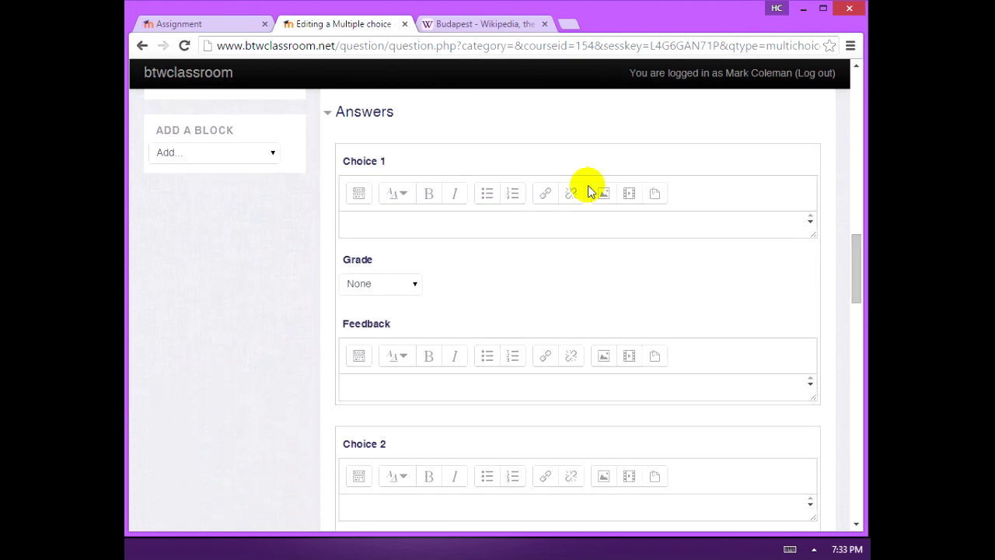
Step: Make Danube the first choice with a 100% grade
click(406, 294)
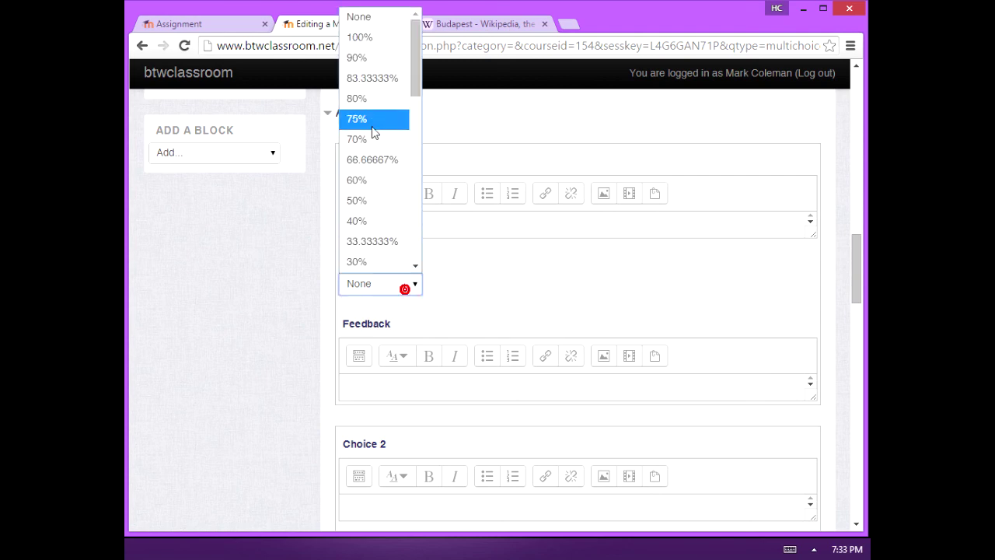
click(359, 38)
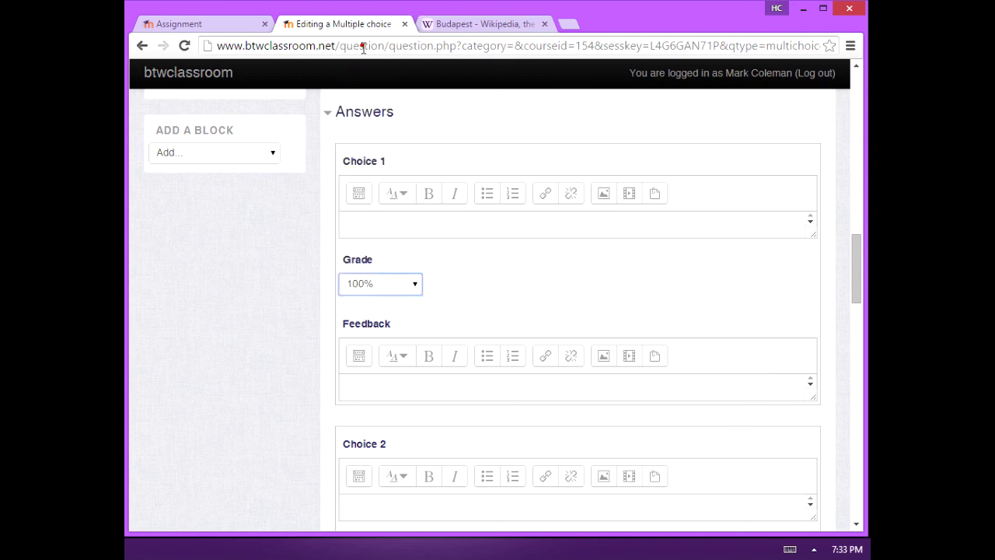
click(368, 226)
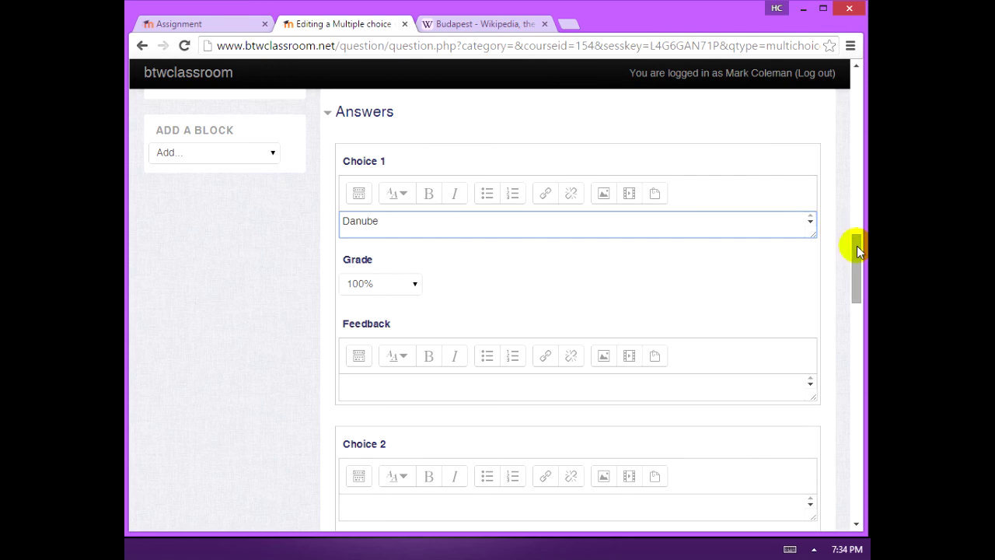
drag(855, 247, 855, 474)
Step: Add Sava, Rhine and Volga as choices 2–4 and save the question
click(502, 164)
text(Sava)
click(604, 207)
text(Rhine)
click(599, 333)
text(Volga)
click(402, 466)
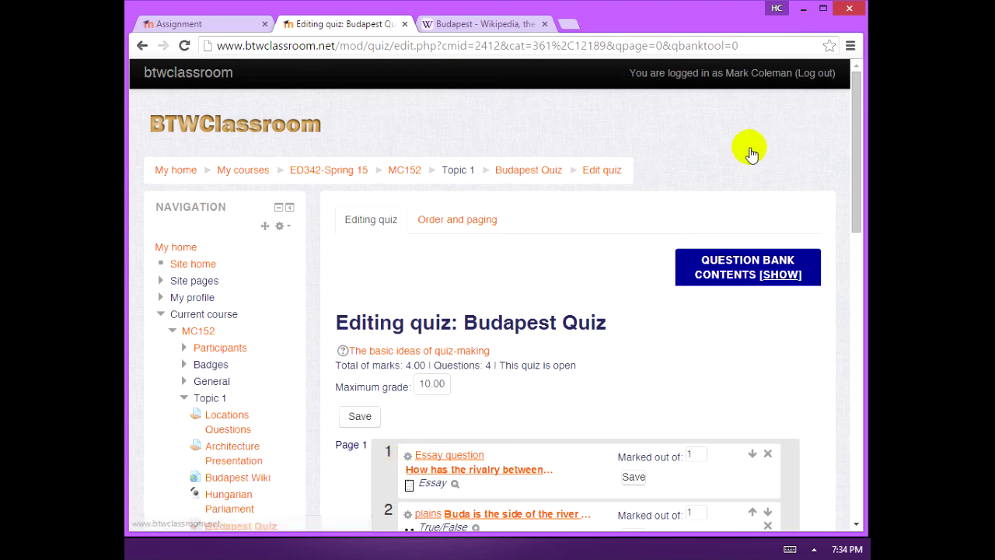
drag(856, 166, 855, 264)
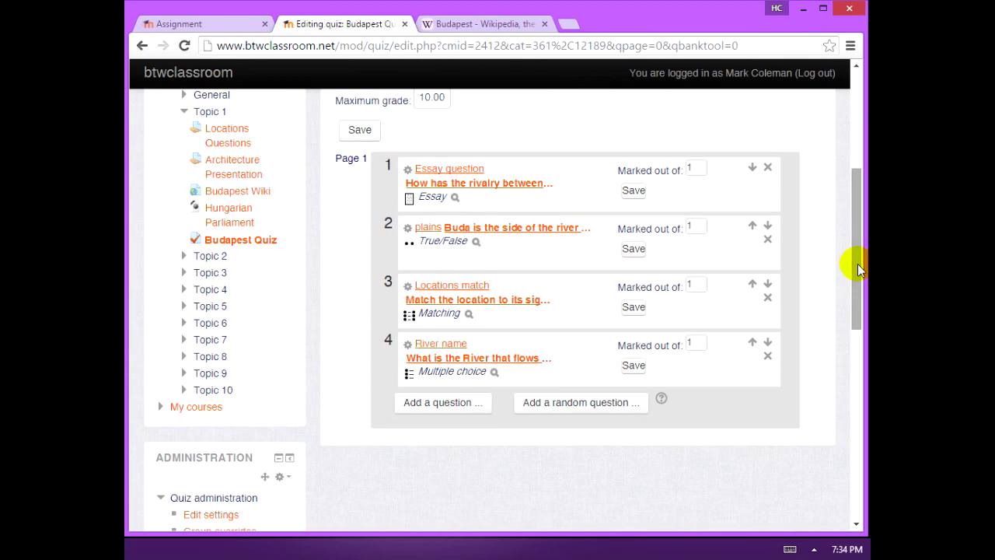